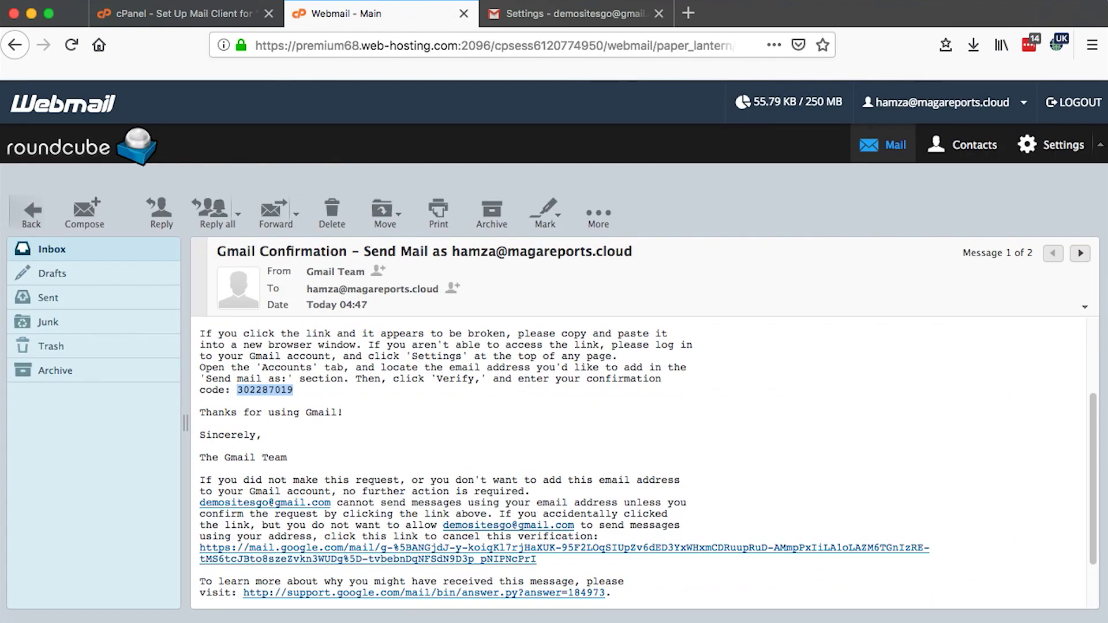
- Paste the emailed confirmation code into Gmail's add-address popup and verify it
{"action": "key", "text": "ctrl+Up"}
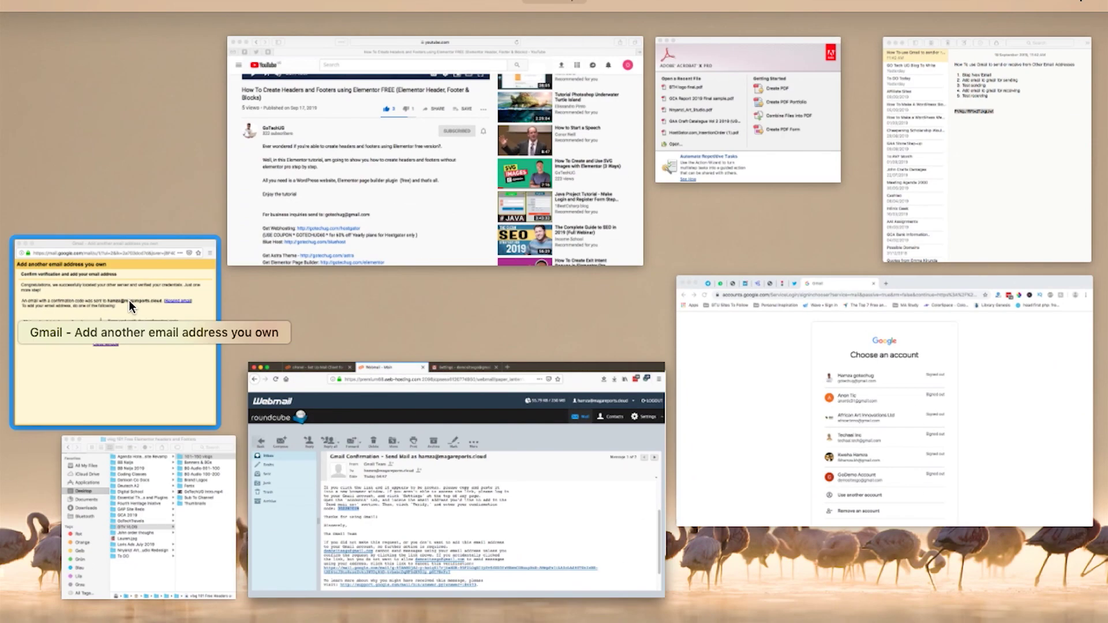
{"action": "left_click", "coordinate": [129, 300]}
{"action": "left_click", "coordinate": [268, 307]}
{"action": "left_click", "coordinate": [374, 300]}
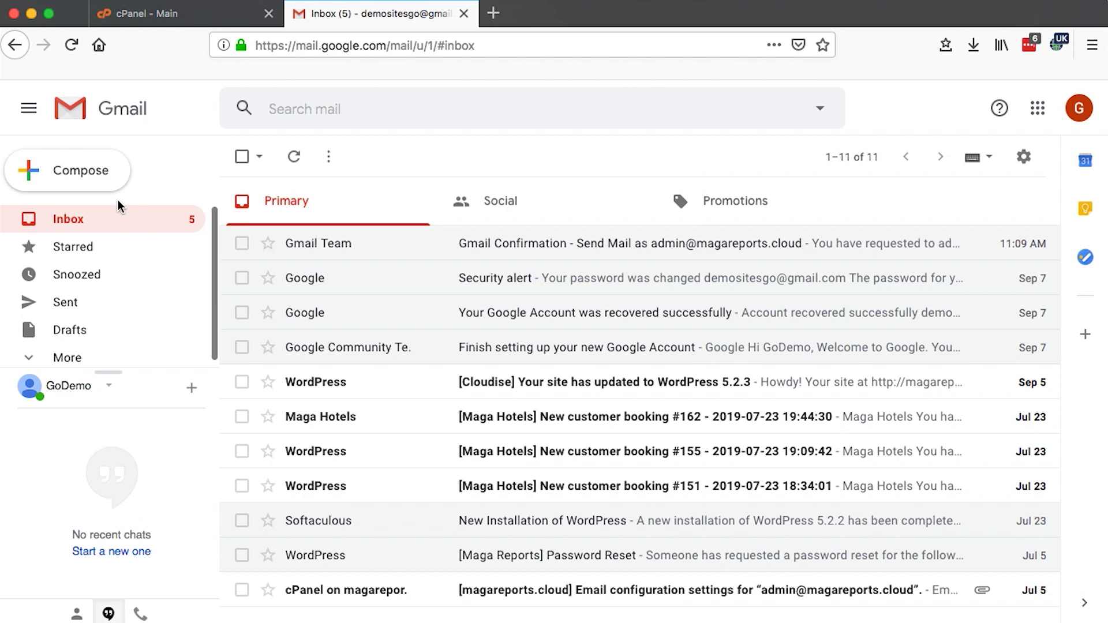
- Start a new message from the Maga Admin address and enter the recipient's e-mail address
{"action": "left_click", "coordinate": [75, 183]}
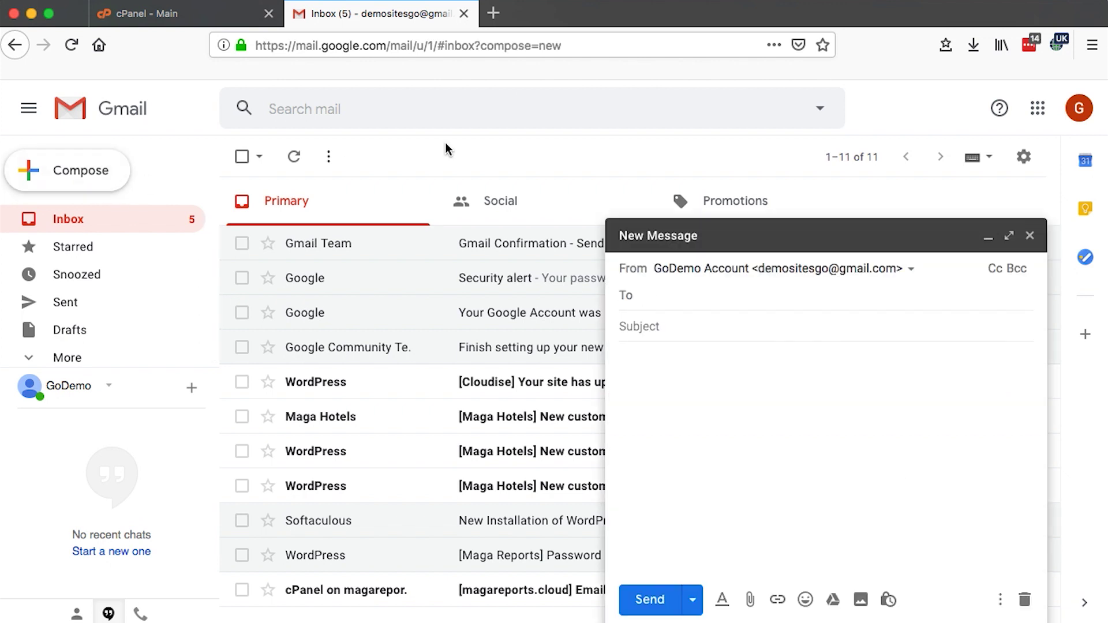
{"action": "left_click", "coordinate": [791, 277]}
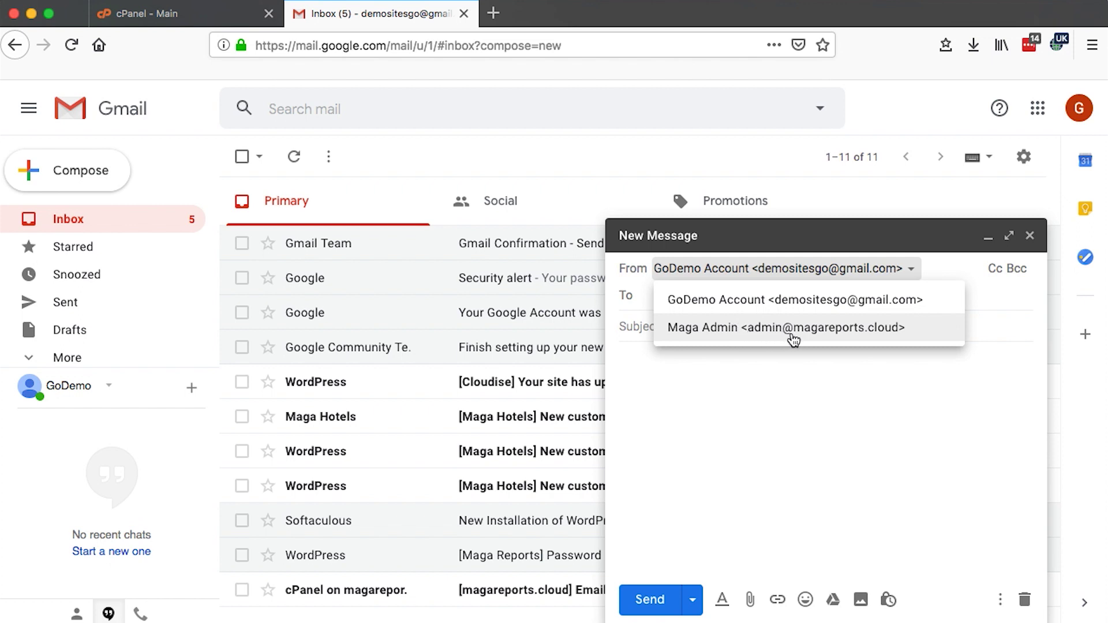
{"action": "left_click", "coordinate": [881, 328]}
{"action": "triple_click", "coordinate": [646, 295]}
{"action": "key", "text": "BackSpace"}
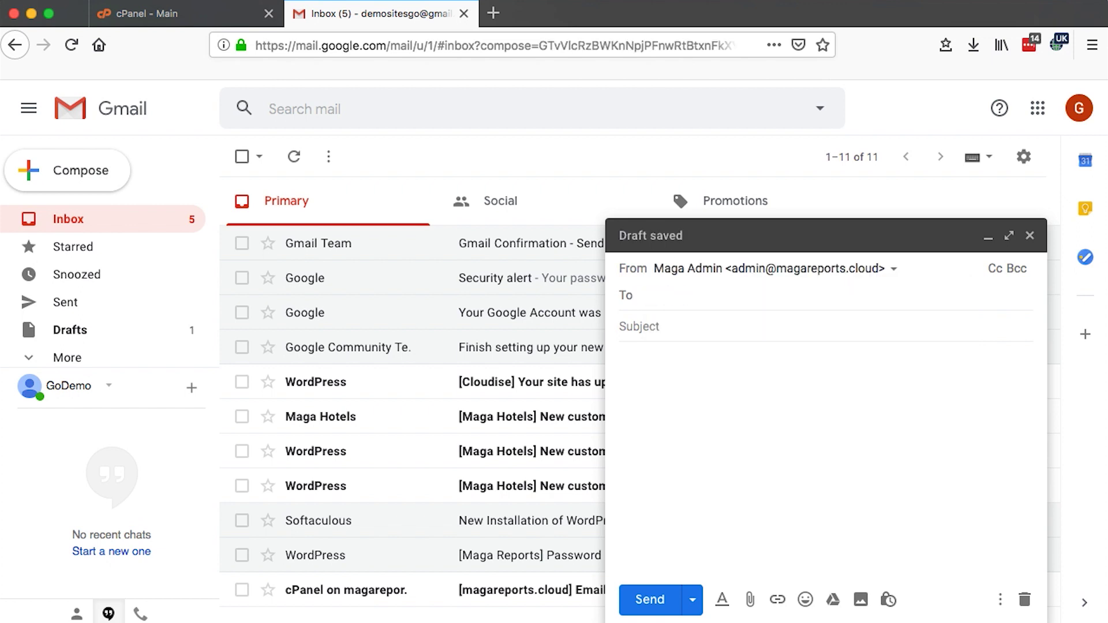
{"action": "key", "text": "Return"}
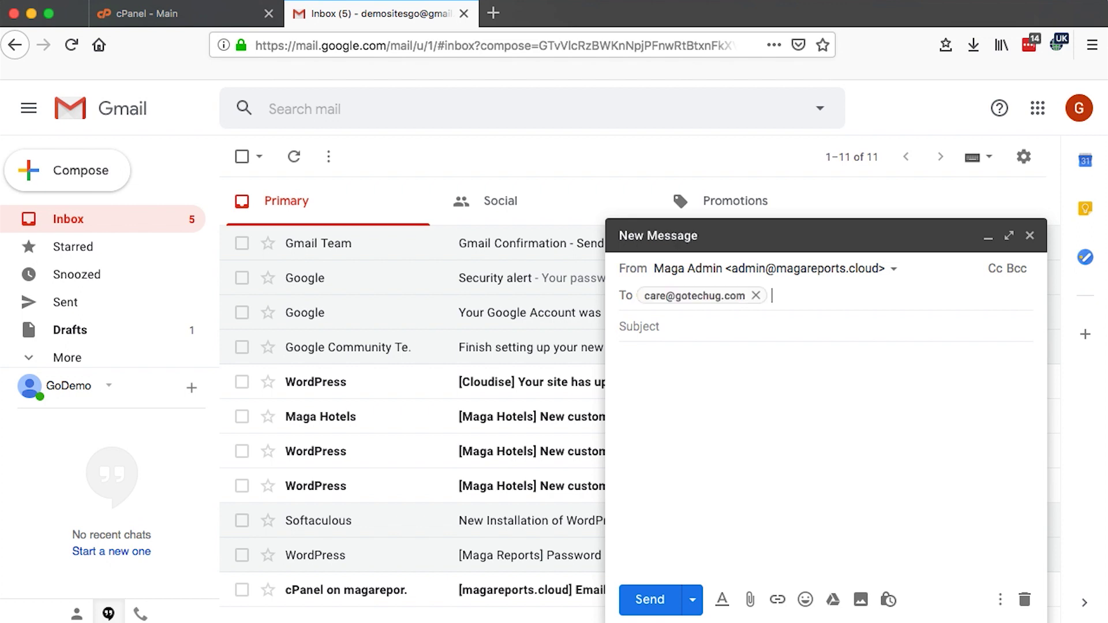
- Give the message the subject 'Testing' and begin the body with 'Hi Hamz'
{"action": "left_click", "coordinate": [633, 324]}
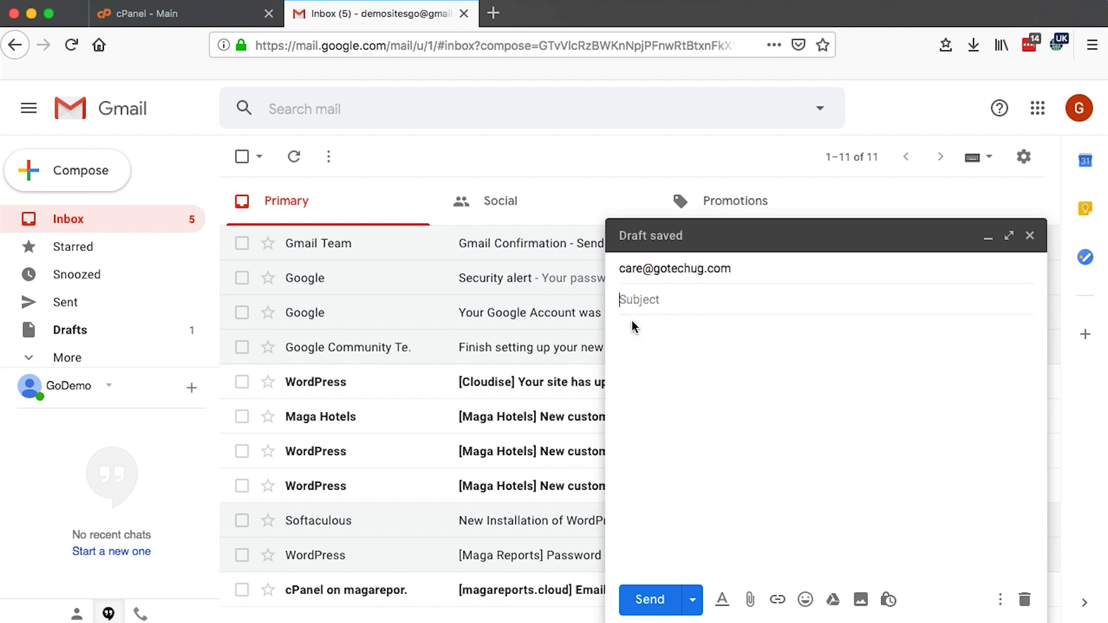
{"action": "type", "text": "Testing"}
{"action": "left_click", "coordinate": [640, 363]}
{"action": "type", "text": "Th"}
{"action": "key", "text": "BackSpace"}
{"action": "key", "text": "BackSpace"}
{"action": "type", "text": "Hi Hamza"}
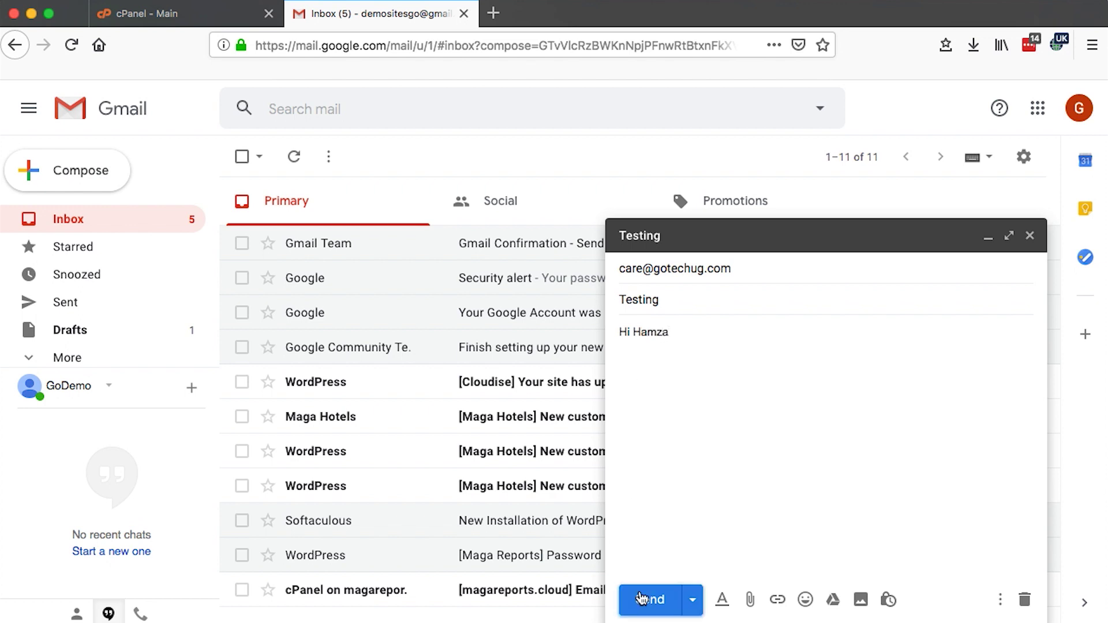
{"action": "left_click", "coordinate": [722, 268]}
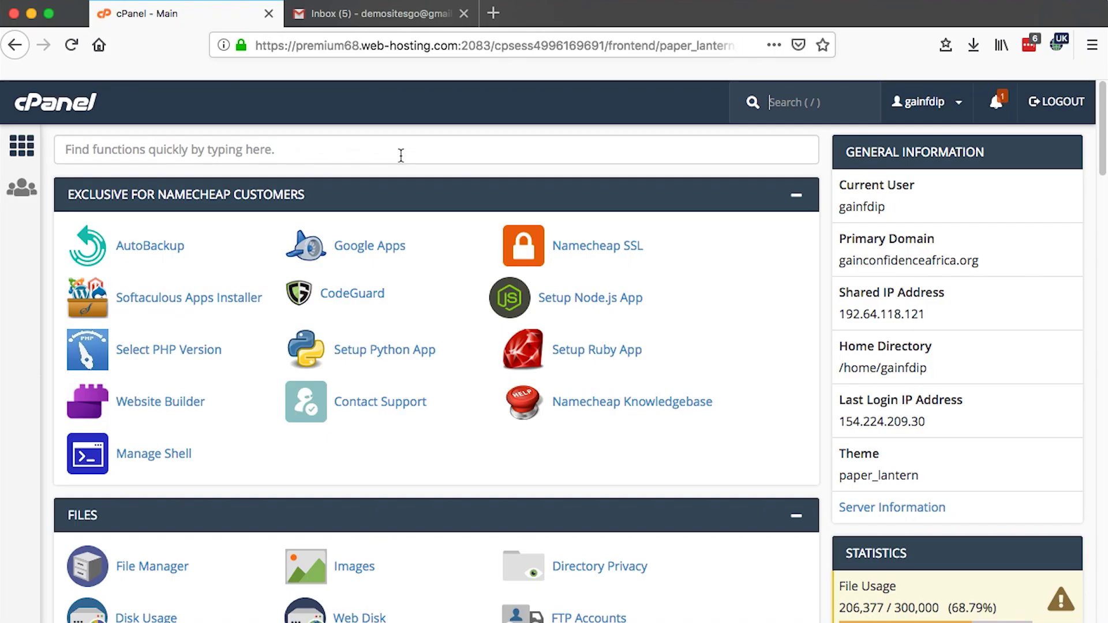
- Open Email Accounts from cPanel's Email section and start creating a new account
{"action": "scroll", "coordinate": [401, 156], "scroll_direction": "down", "scroll_amount": 3}
{"action": "scroll", "coordinate": [401, 155], "scroll_direction": "up", "scroll_amount": 3}
{"action": "scroll", "coordinate": [401, 155], "scroll_direction": "down", "scroll_amount": 10}
{"action": "scroll", "coordinate": [400, 155], "scroll_direction": "down", "scroll_amount": 2}
{"action": "left_click", "coordinate": [144, 421]}
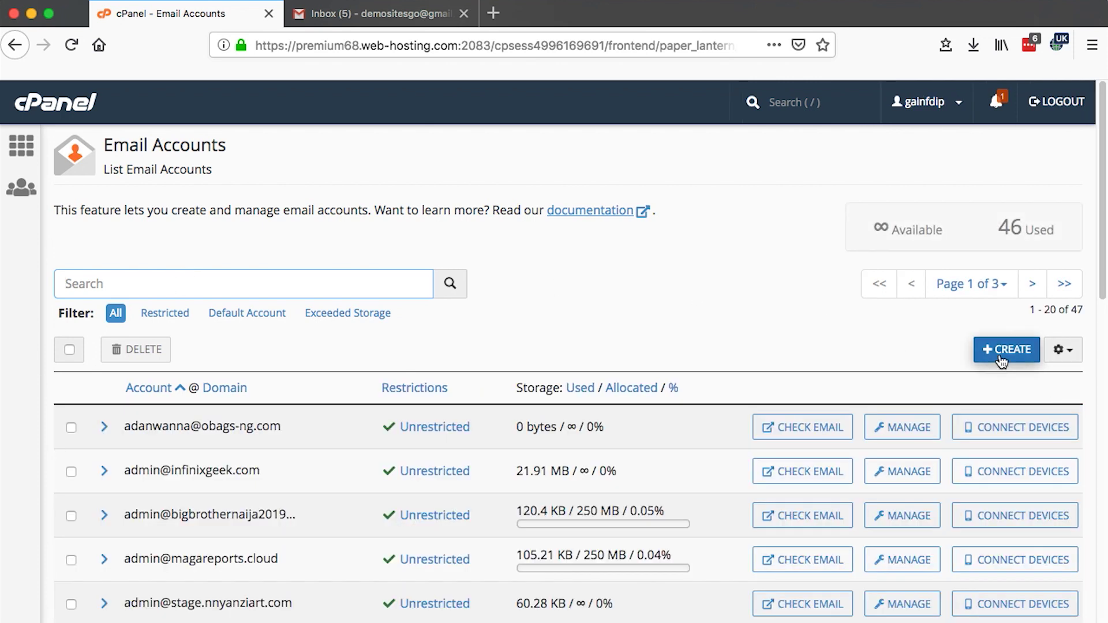
{"action": "left_click", "coordinate": [1004, 350]}
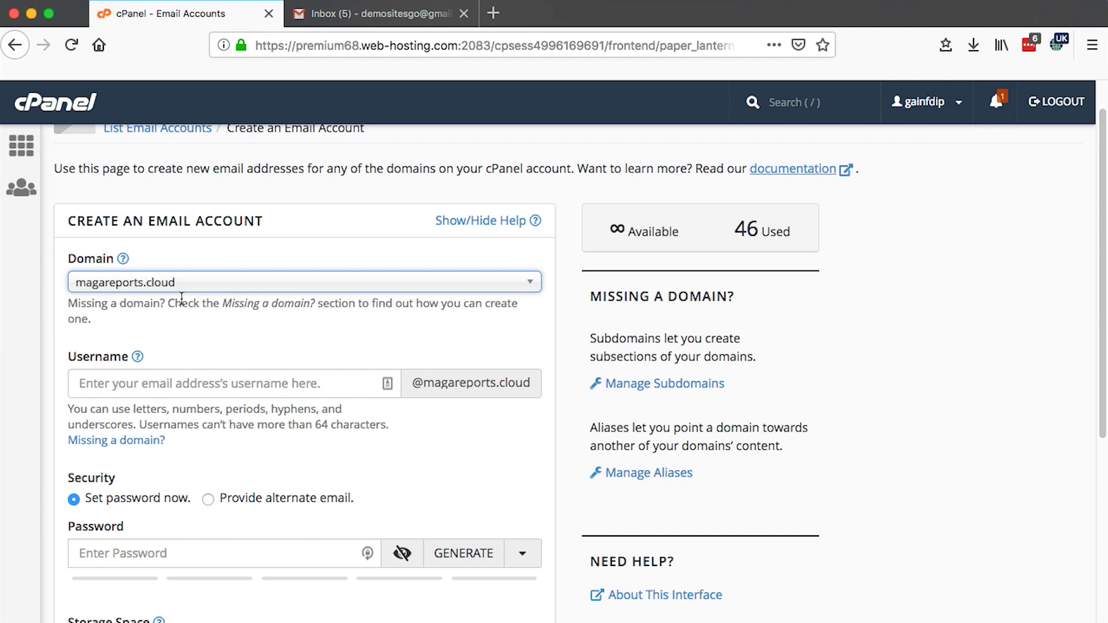
- Create the magareports.cloud mailbox with its username, a pasted strong password and 250 MB storage
{"action": "left_click", "coordinate": [146, 384]}
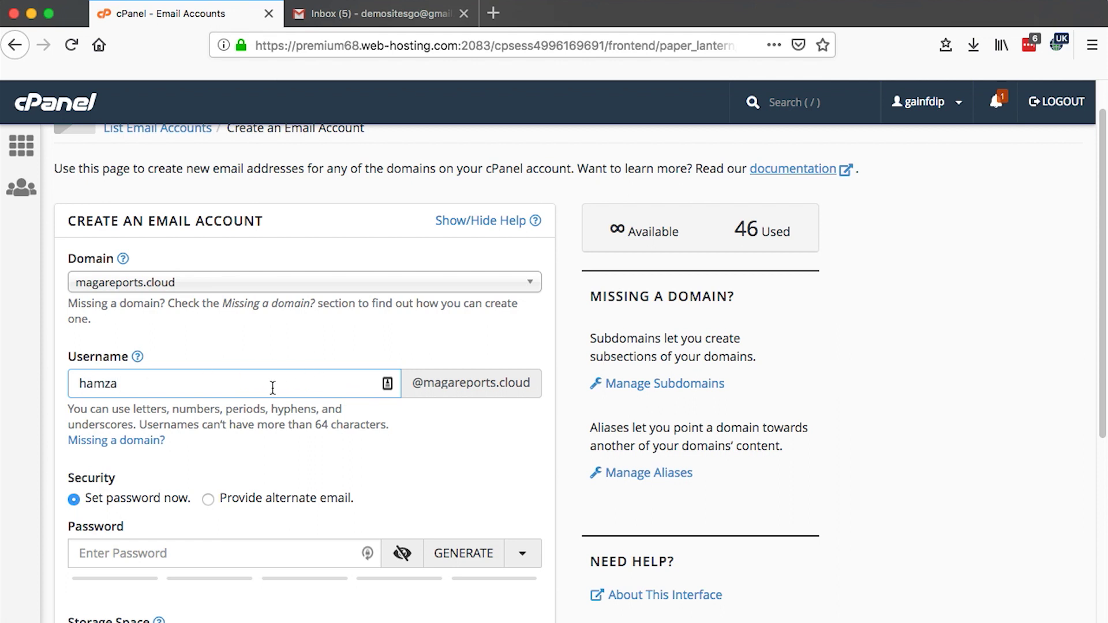
{"action": "scroll", "coordinate": [440, 418], "scroll_direction": "down", "scroll_amount": 3}
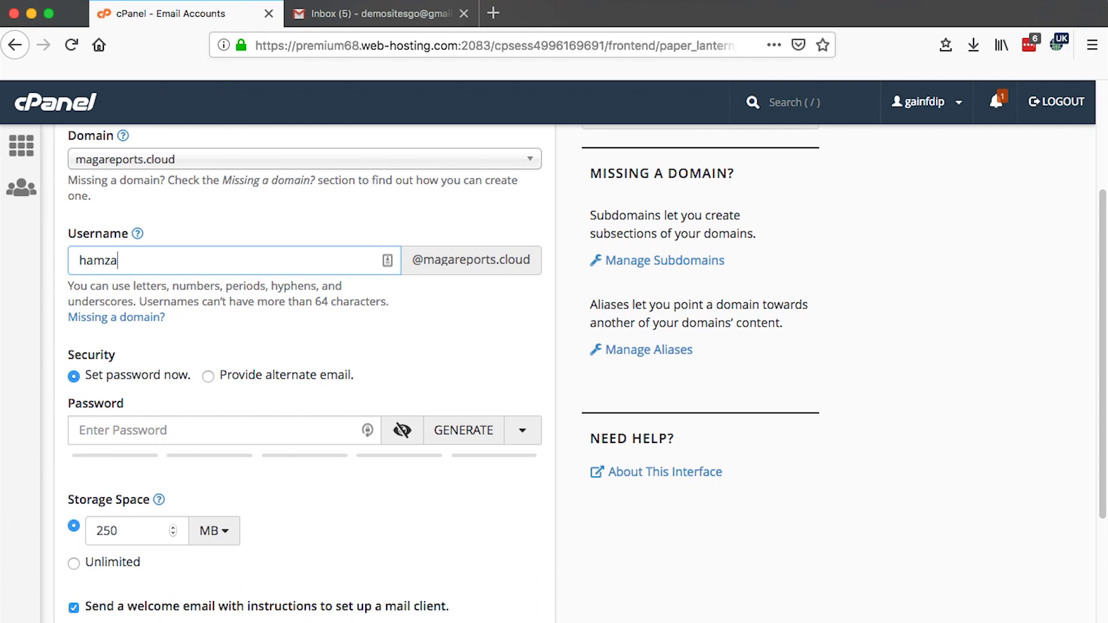
{"action": "left_click", "coordinate": [156, 429]}
{"action": "key", "text": "super+v"}
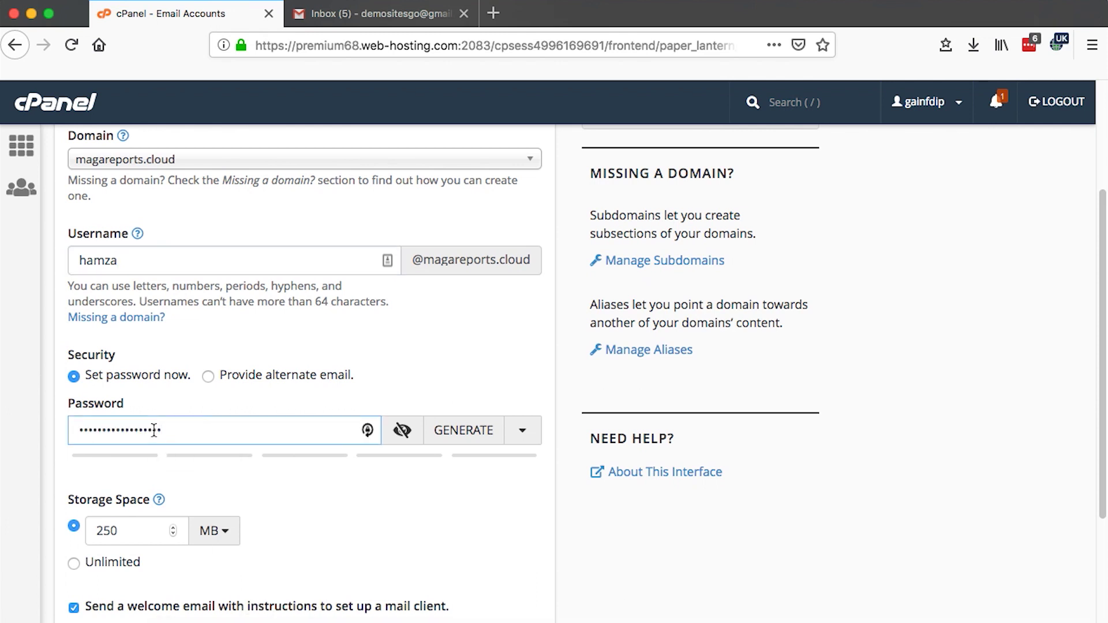
{"action": "scroll", "coordinate": [341, 542], "scroll_direction": "down", "scroll_amount": 5}
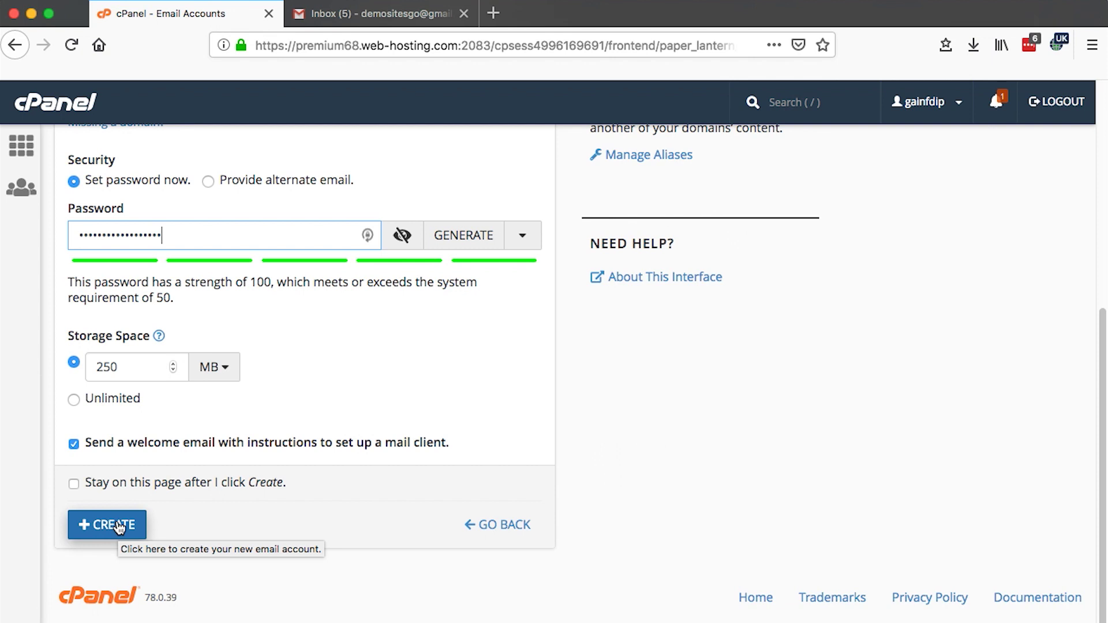
{"action": "left_click", "coordinate": [116, 523]}
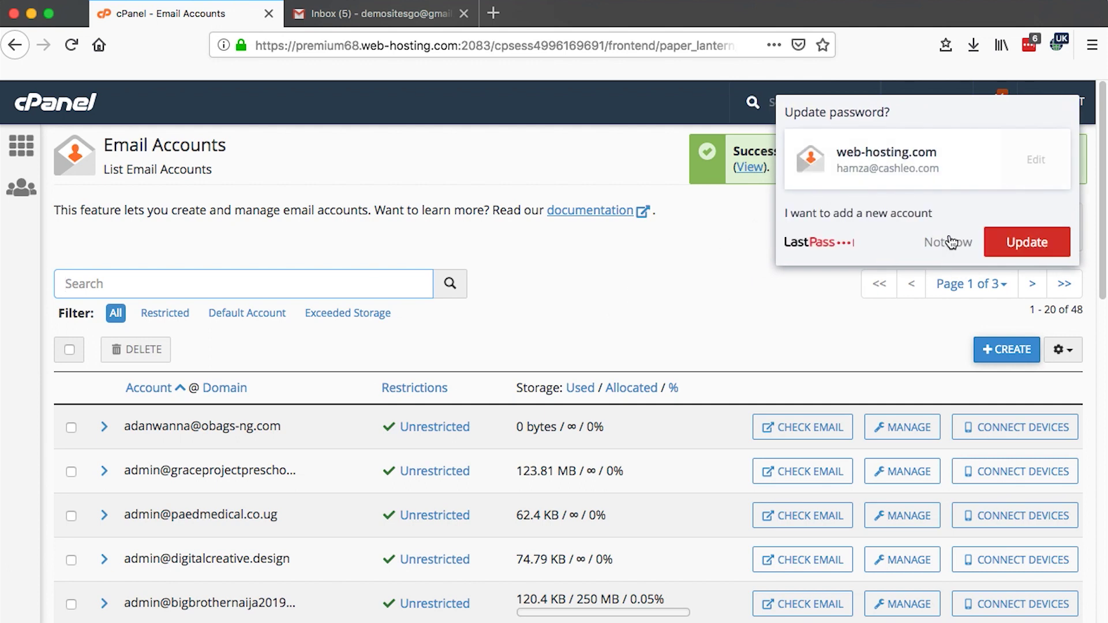
- Dismiss the LastPass prompt, filter accounts by 'ha' and open the new mailbox in webmail
{"action": "left_click", "coordinate": [940, 242]}
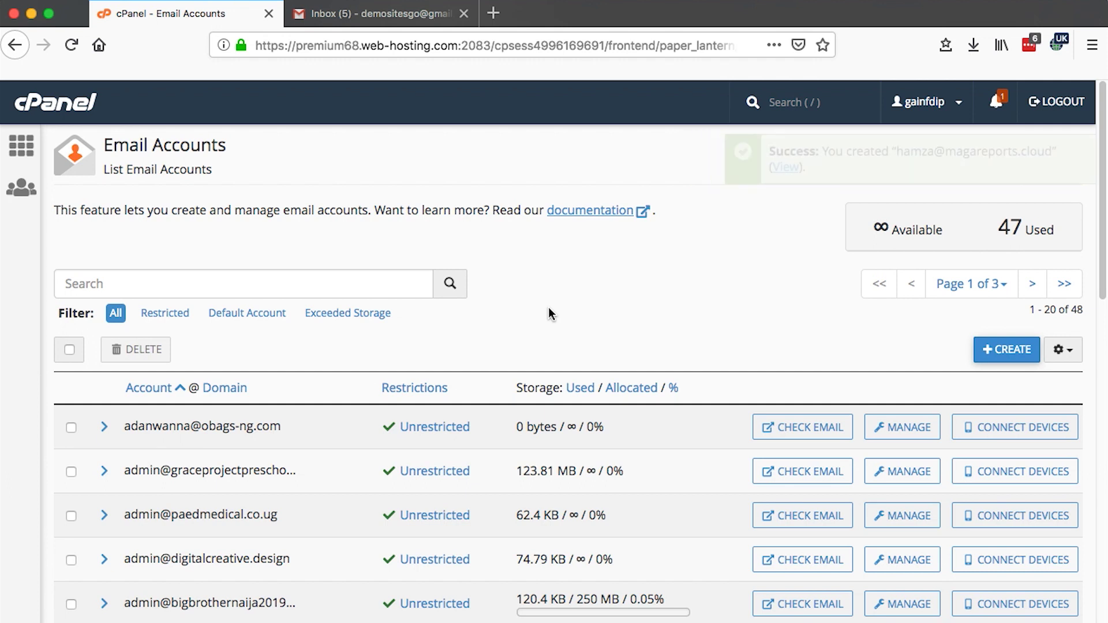
{"action": "type", "text": "h"}
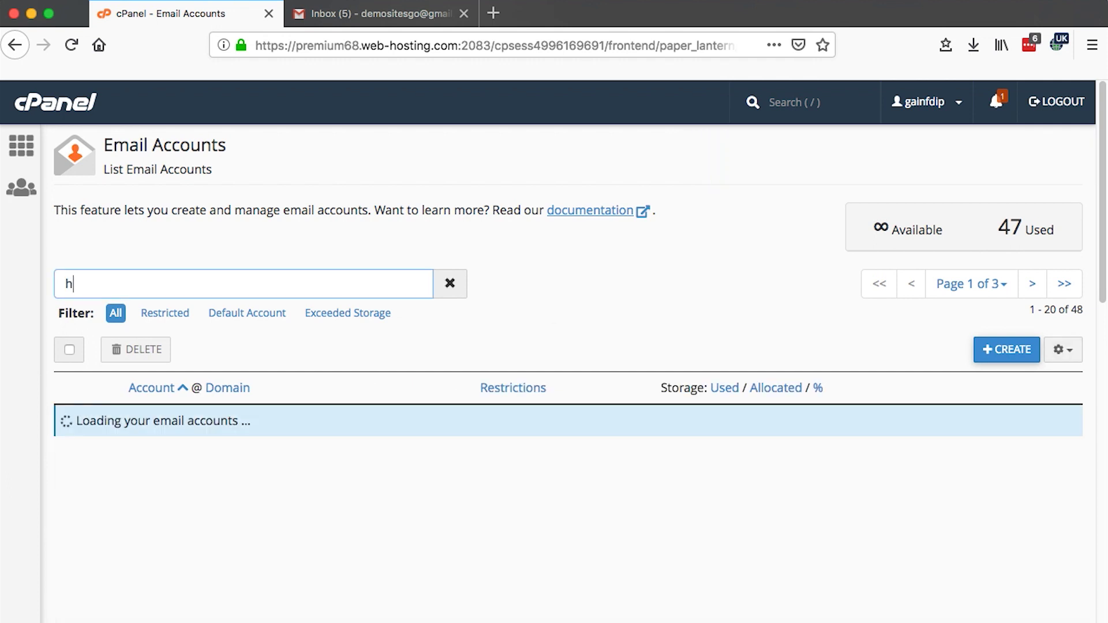
{"action": "type", "text": "a"}
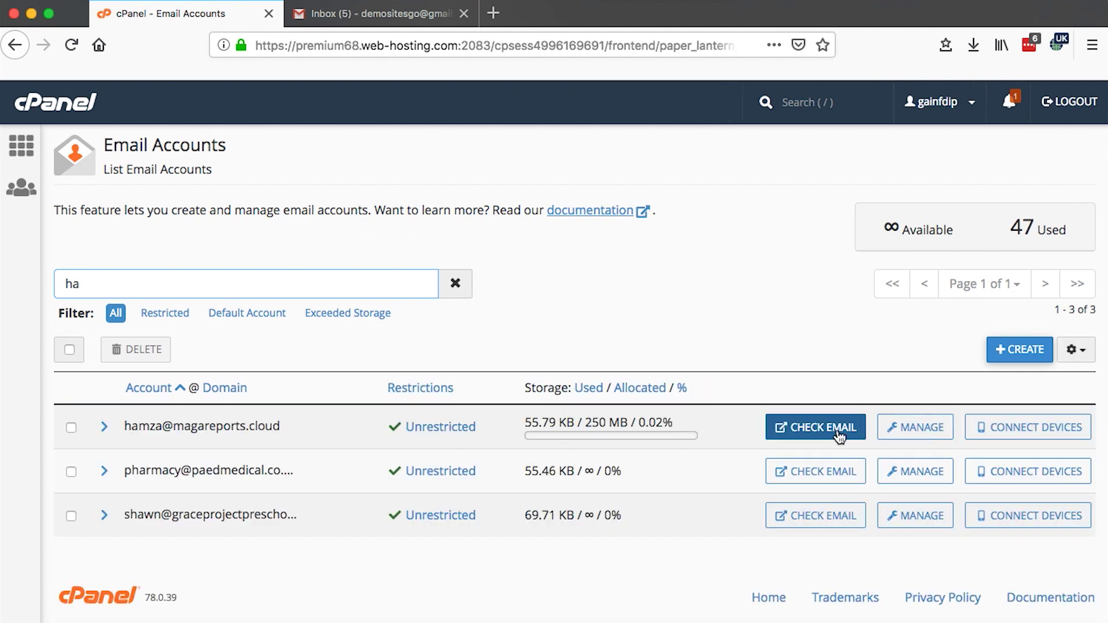
{"action": "left_click", "coordinate": [831, 428]}
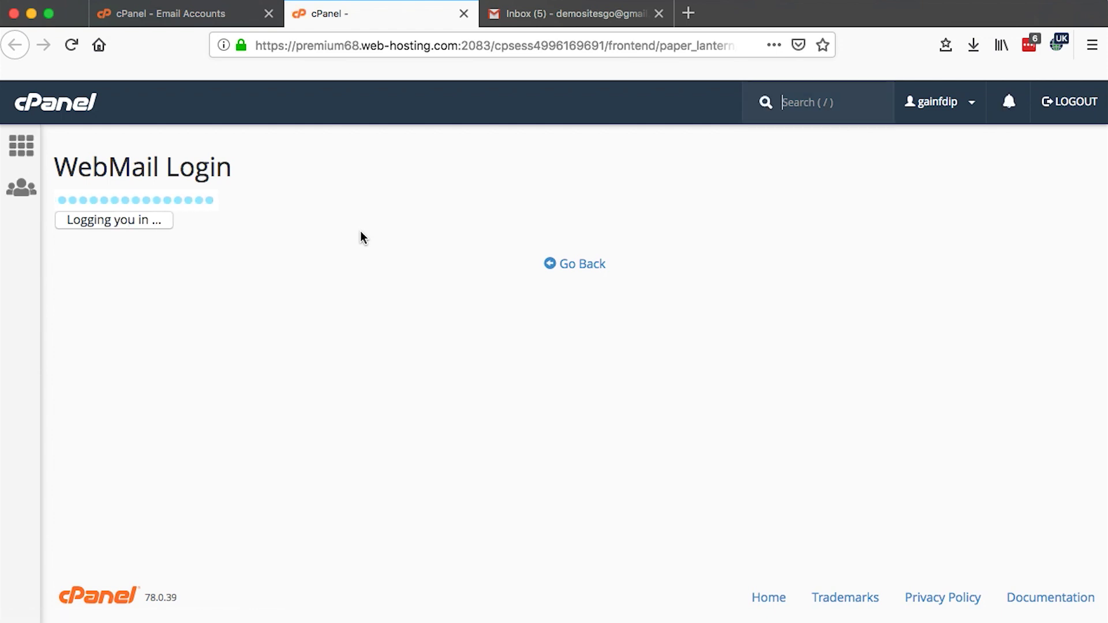
{"action": "key", "text": "ctrl+shift+Tab"}
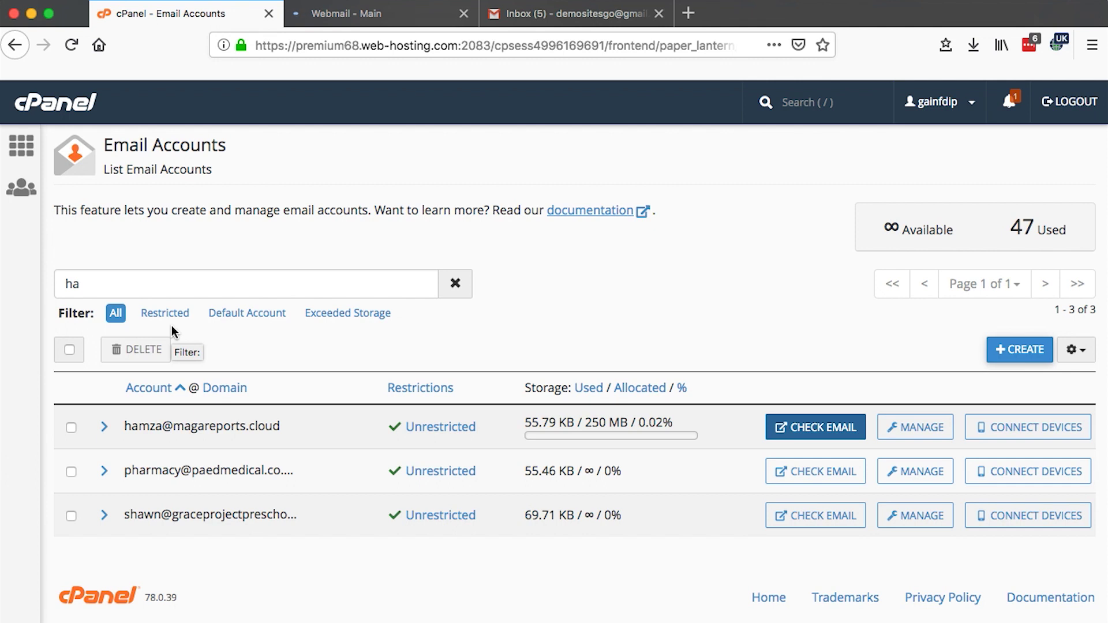
{"action": "left_click", "coordinate": [355, 17]}
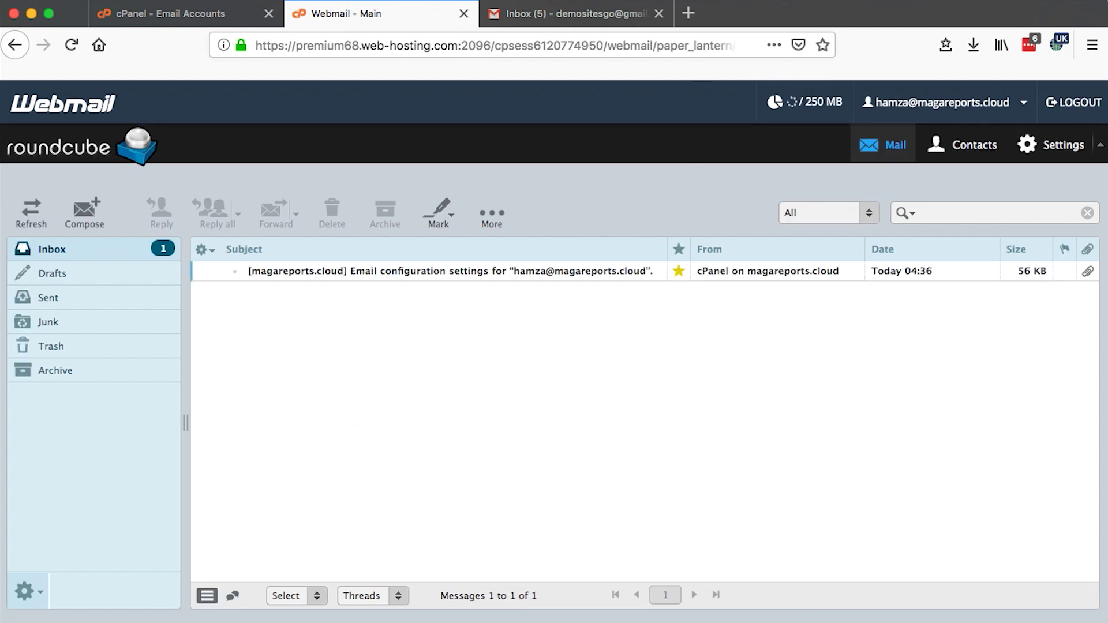
{"action": "left_click", "coordinate": [691, 16]}
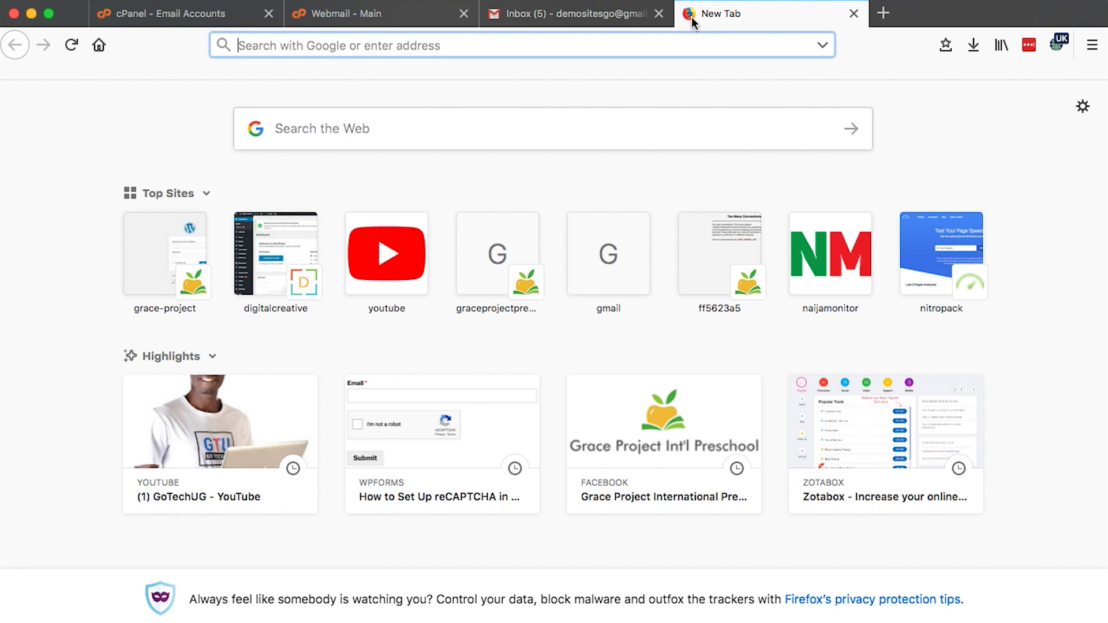
{"action": "type", "text": "magareports.cloud/"}
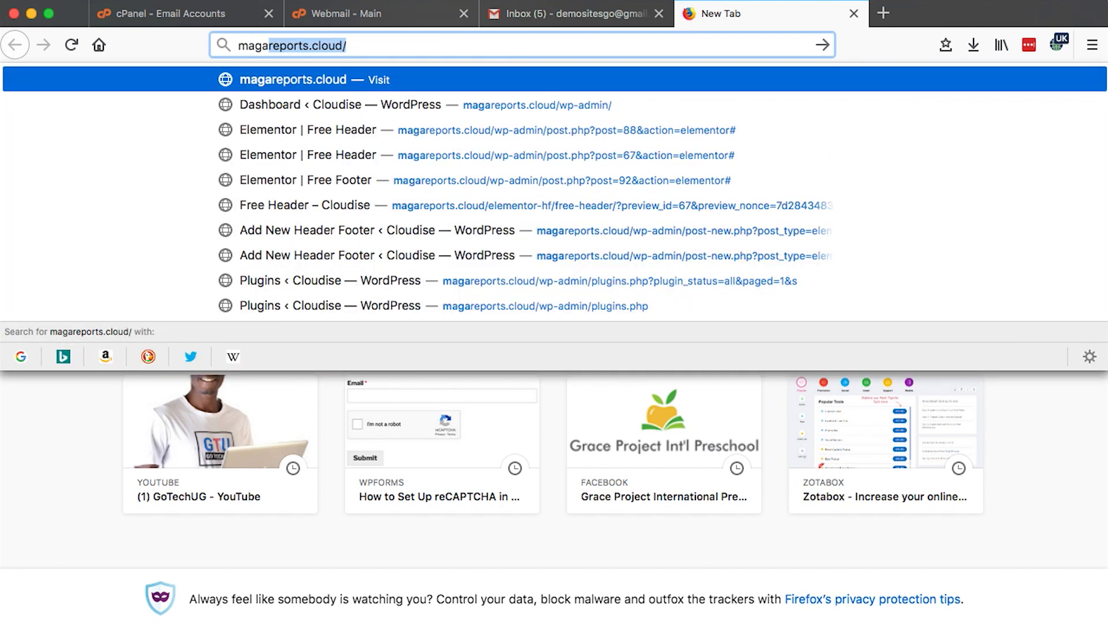
{"action": "key", "text": "Right"}
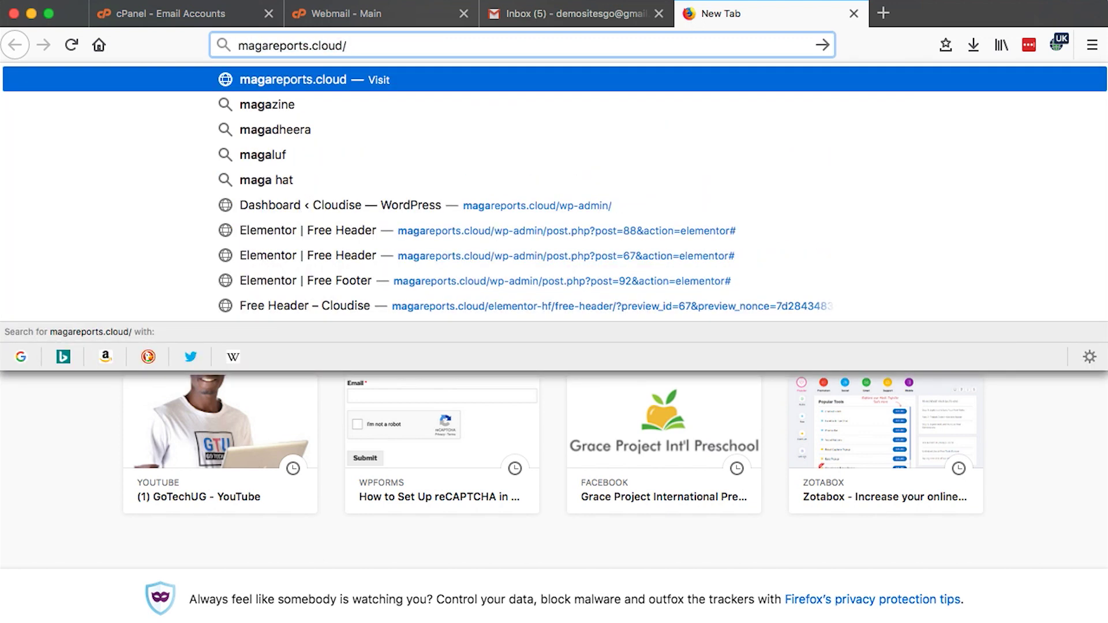
{"action": "type", "text": "webs"}
{"action": "key", "text": "BackSpace"}
{"action": "type", "text": "mail"}
{"action": "key", "text": "Return"}
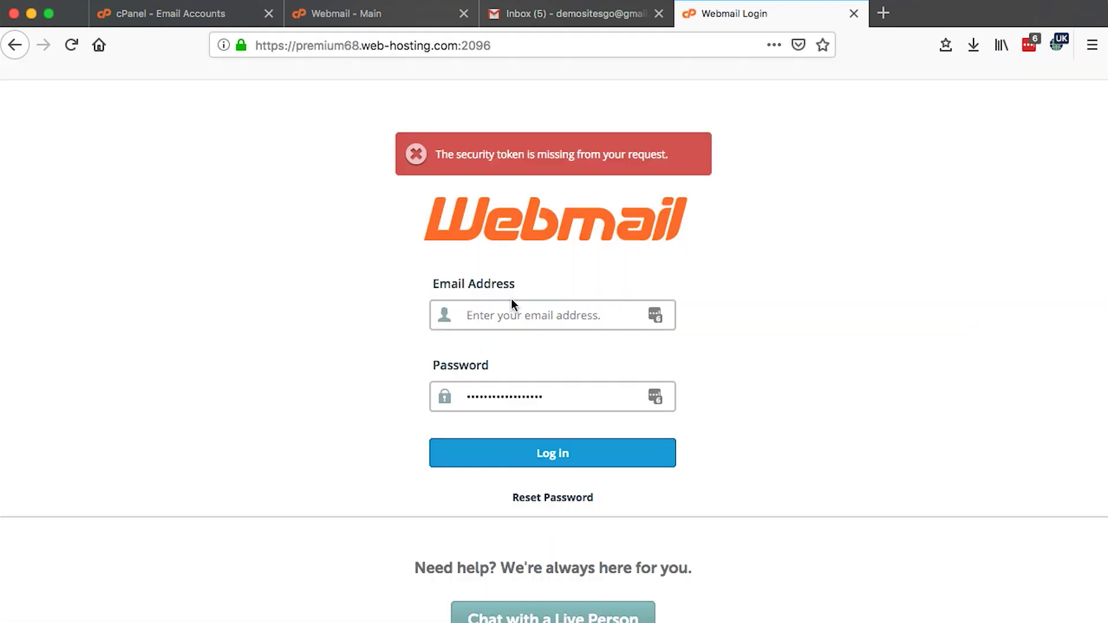
{"action": "left_click", "coordinate": [502, 316]}
{"action": "left_click", "coordinate": [504, 398]}
{"action": "left_click", "coordinate": [526, 460]}
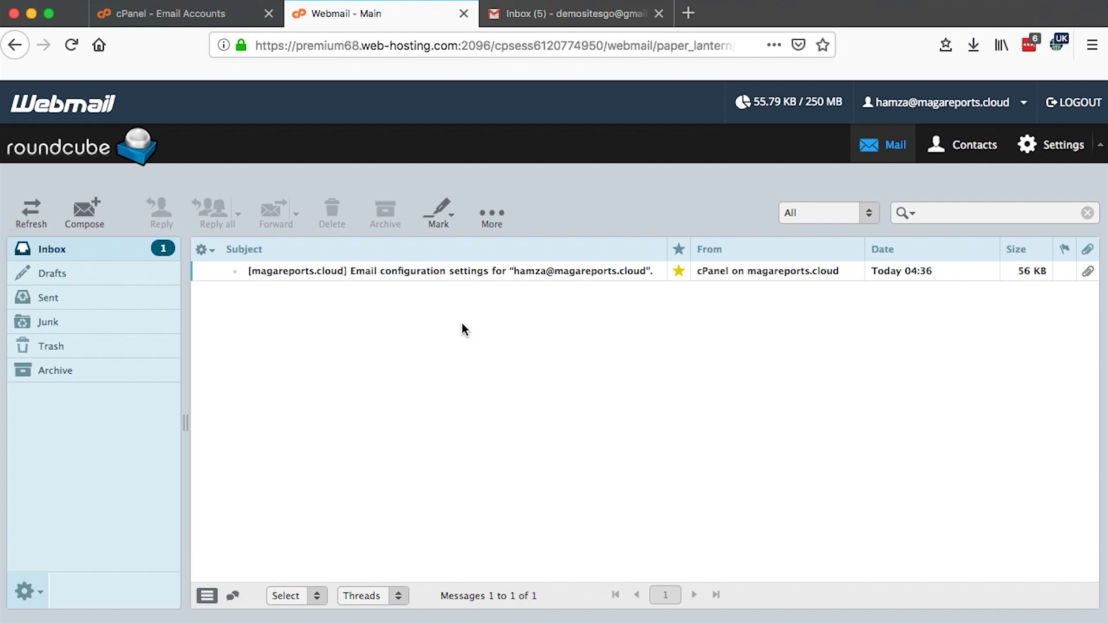
{"action": "left_click", "coordinate": [549, 23]}
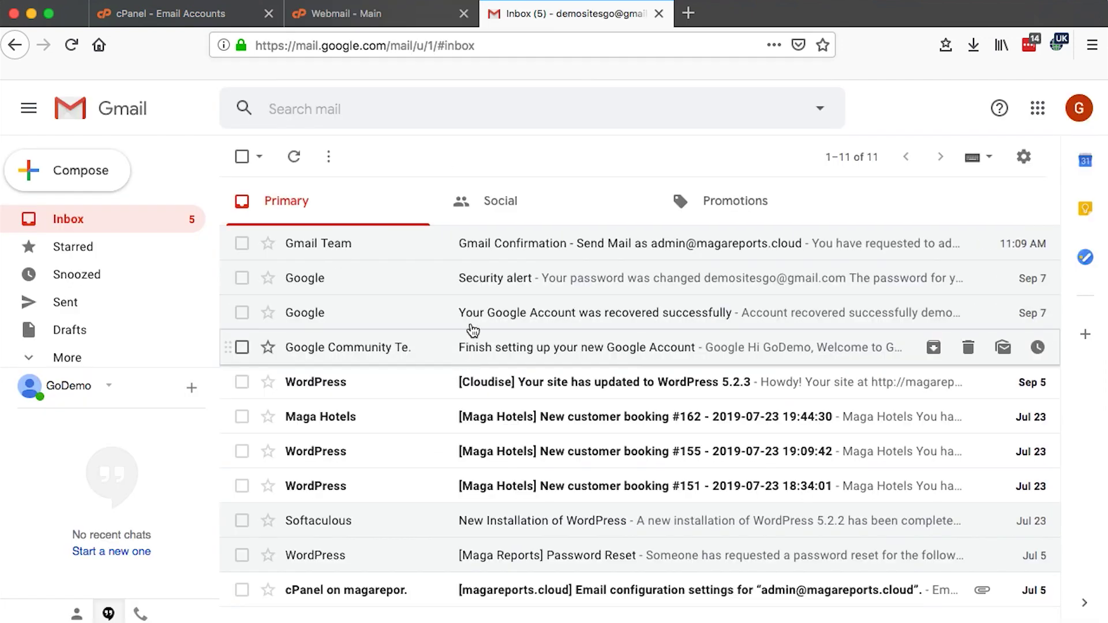
- Go back from Gmail to the Webmail - Main tab showing the Roundcube inbox
{"action": "left_click", "coordinate": [342, 12]}
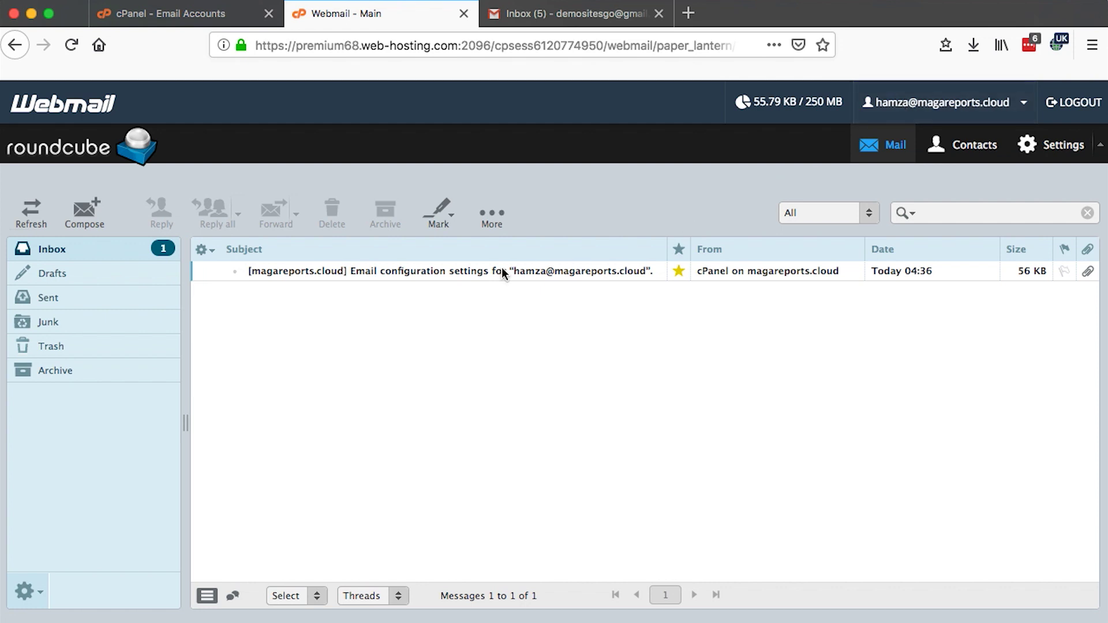
- Open the configuration email and review server premium68.web-hosting.com with SSL SMTP port 465
{"action": "left_click", "coordinate": [435, 269]}
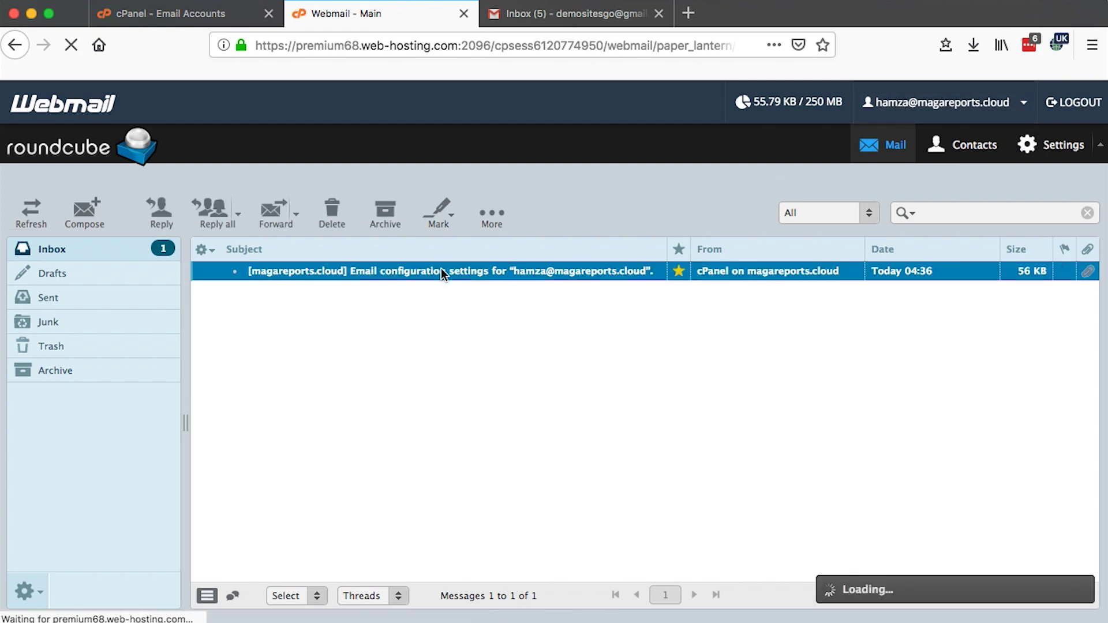
{"action": "double_click", "coordinate": [399, 270]}
{"action": "scroll", "coordinate": [555, 381], "scroll_direction": "down", "scroll_amount": 5}
{"action": "scroll", "coordinate": [555, 380], "scroll_direction": "up", "scroll_amount": 4}
{"action": "scroll", "coordinate": [555, 381], "scroll_direction": "up", "scroll_amount": 1}
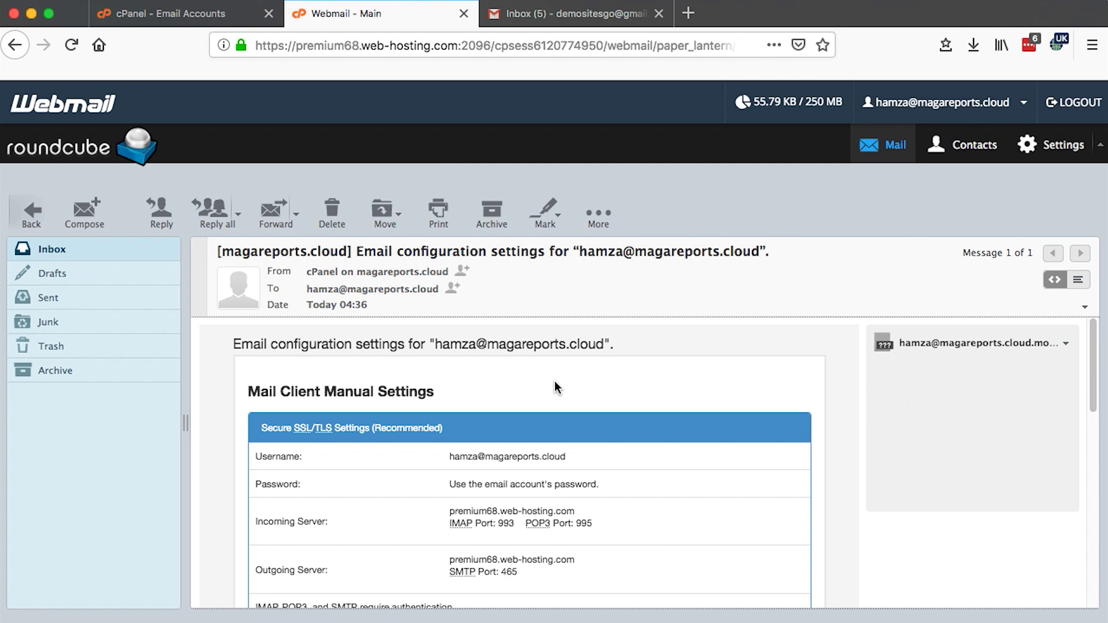
{"action": "scroll", "coordinate": [555, 385], "scroll_direction": "down", "scroll_amount": 2}
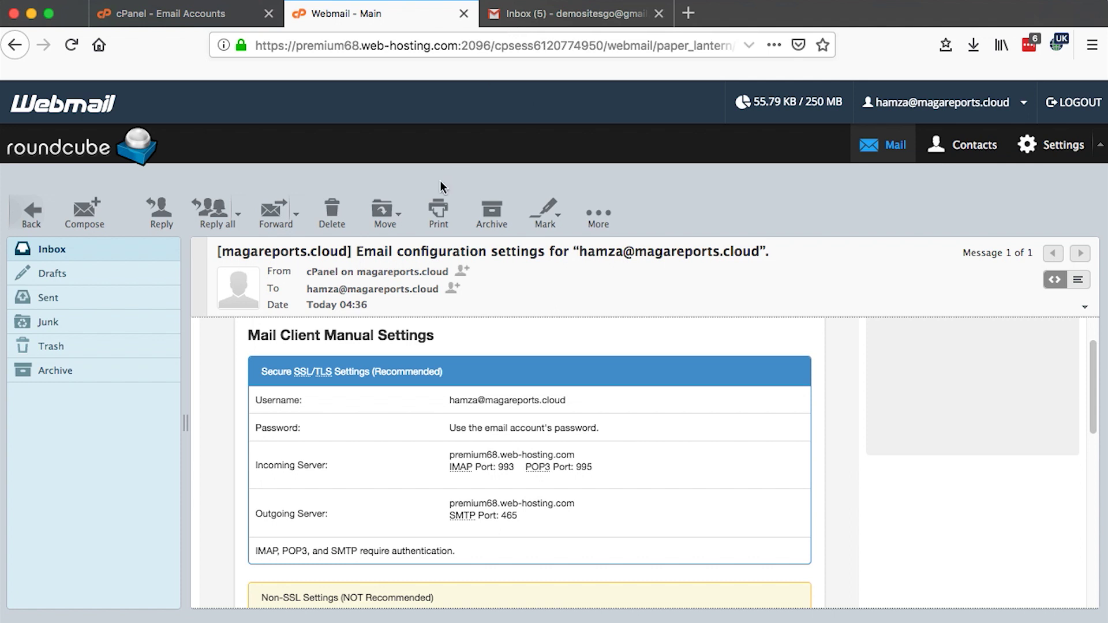
{"action": "scroll", "coordinate": [420, 337], "scroll_direction": "down", "scroll_amount": 2}
{"action": "scroll", "coordinate": [420, 337], "scroll_direction": "up", "scroll_amount": 2}
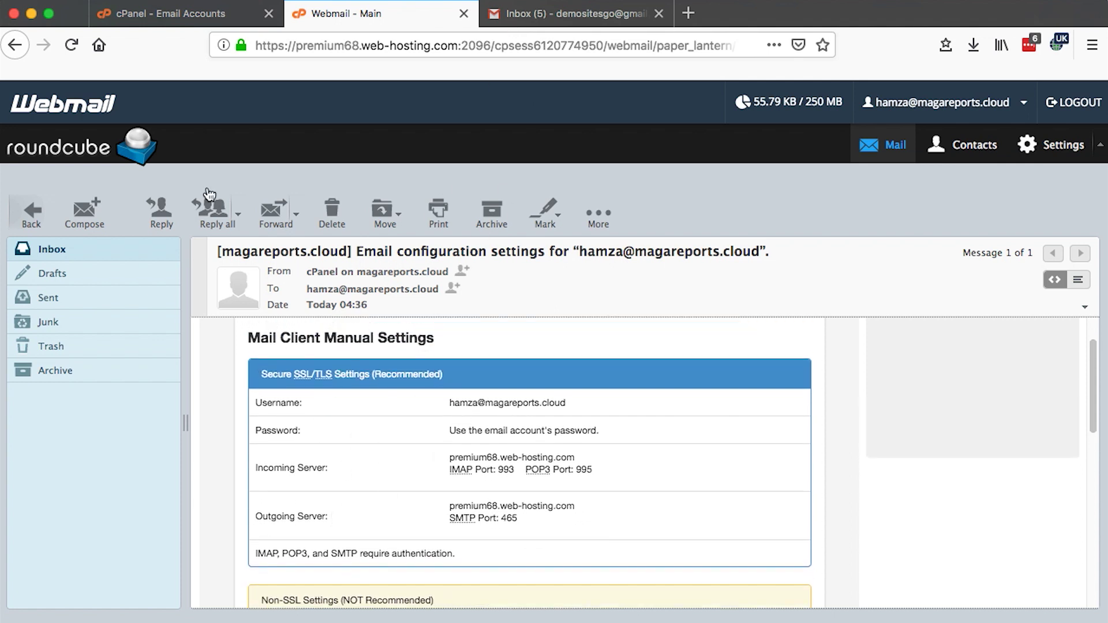
{"action": "scroll", "coordinate": [488, 471], "scroll_direction": "up", "scroll_amount": 2}
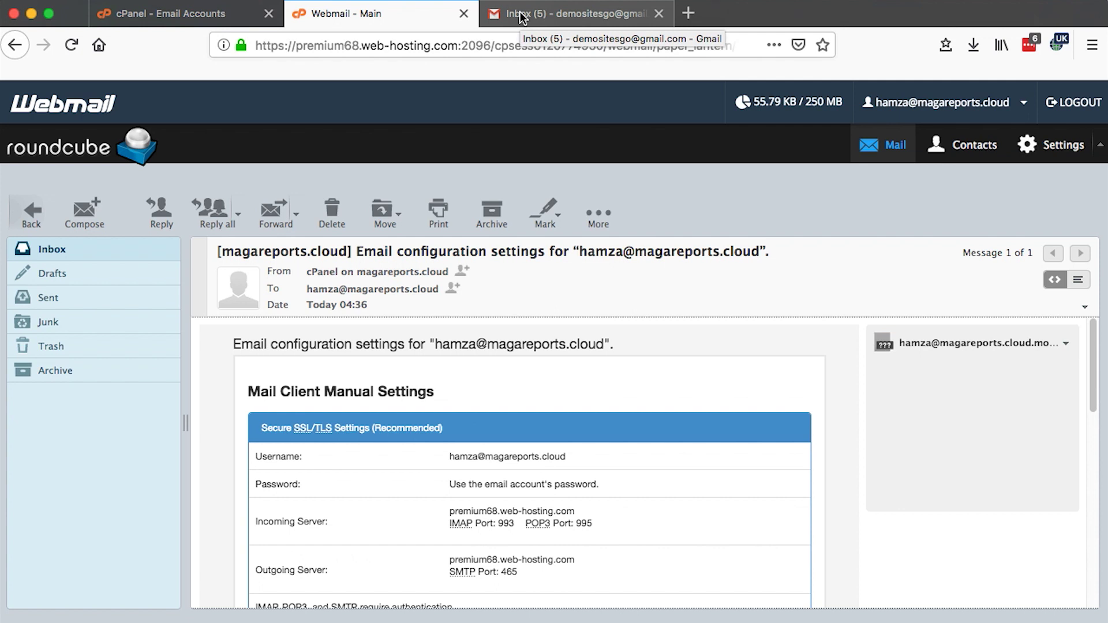
{"action": "left_click", "coordinate": [520, 18]}
- Open Gmail's full settings on the Accounts and Import tab to view Send mail as addresses
{"action": "left_click", "coordinate": [1023, 156]}
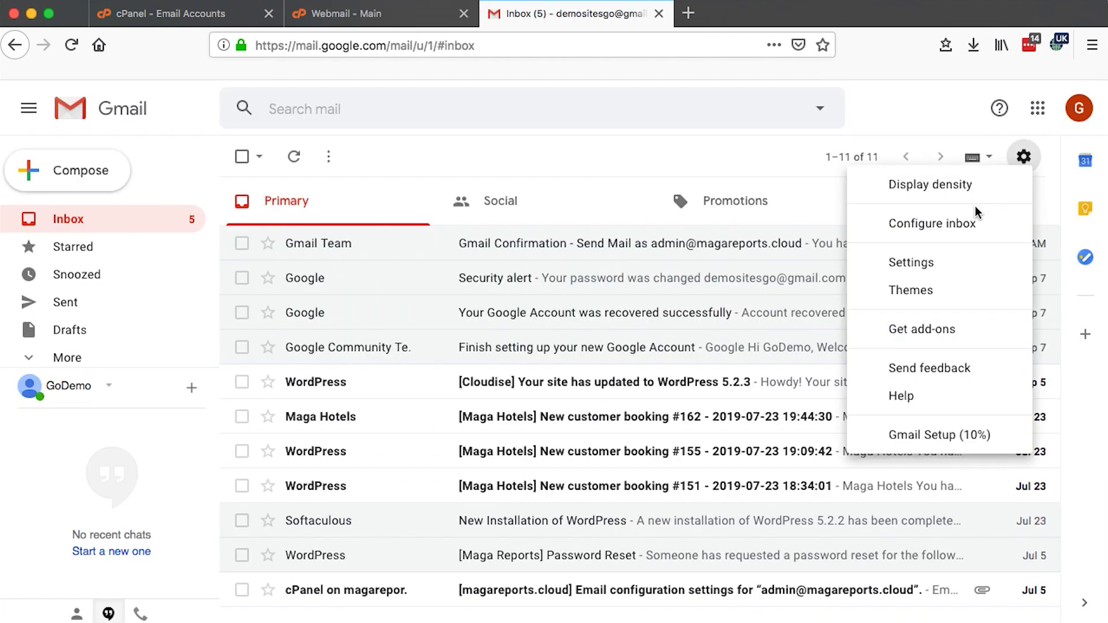
{"action": "left_click", "coordinate": [913, 264]}
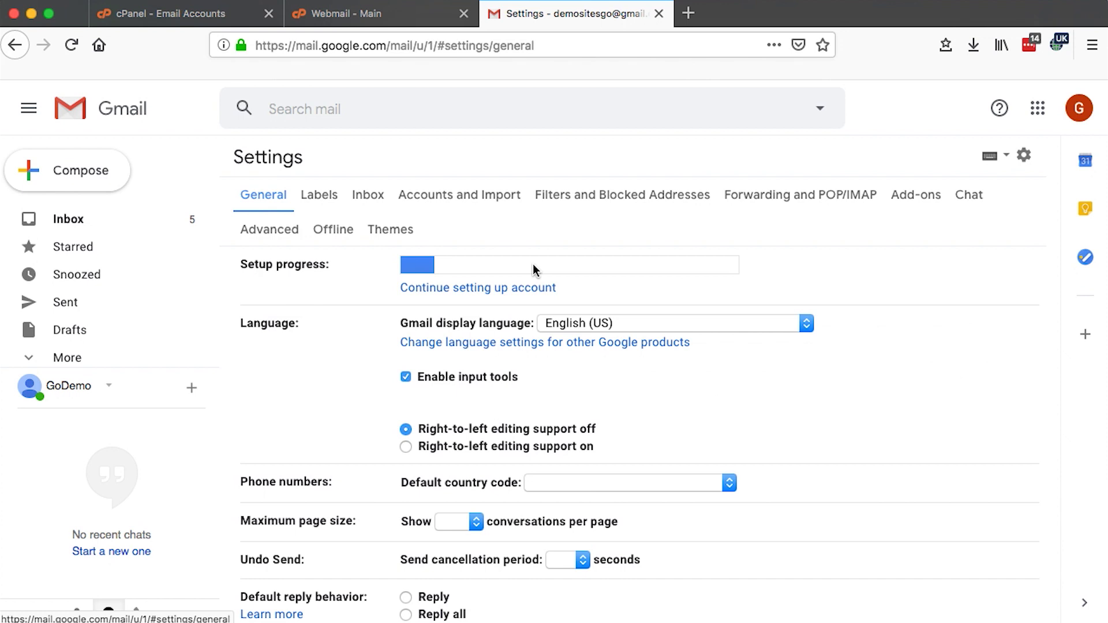
{"action": "left_click", "coordinate": [414, 203]}
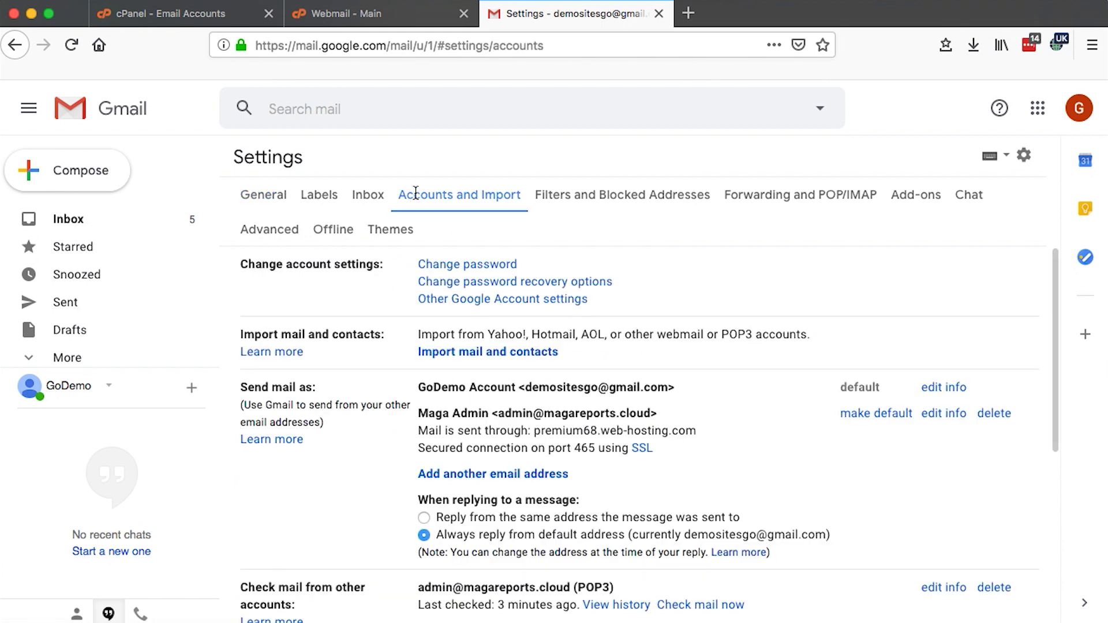
{"action": "scroll", "coordinate": [543, 486], "scroll_direction": "down", "scroll_amount": 1}
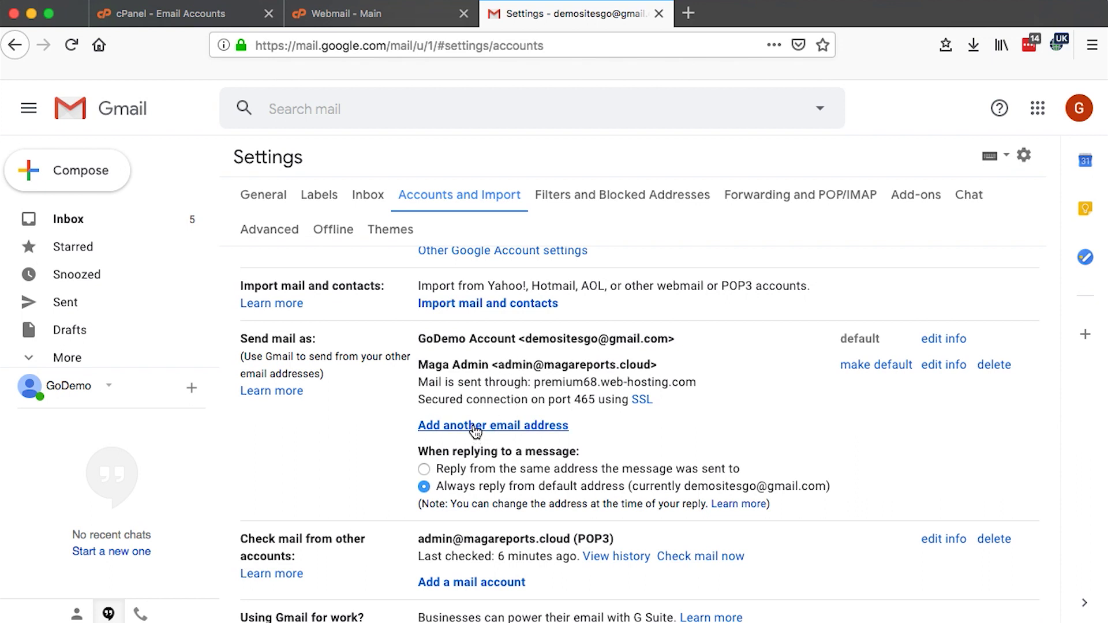
- Add a send-as identity with the sender's full name and the new magareports.cloud address
{"action": "left_click", "coordinate": [506, 428]}
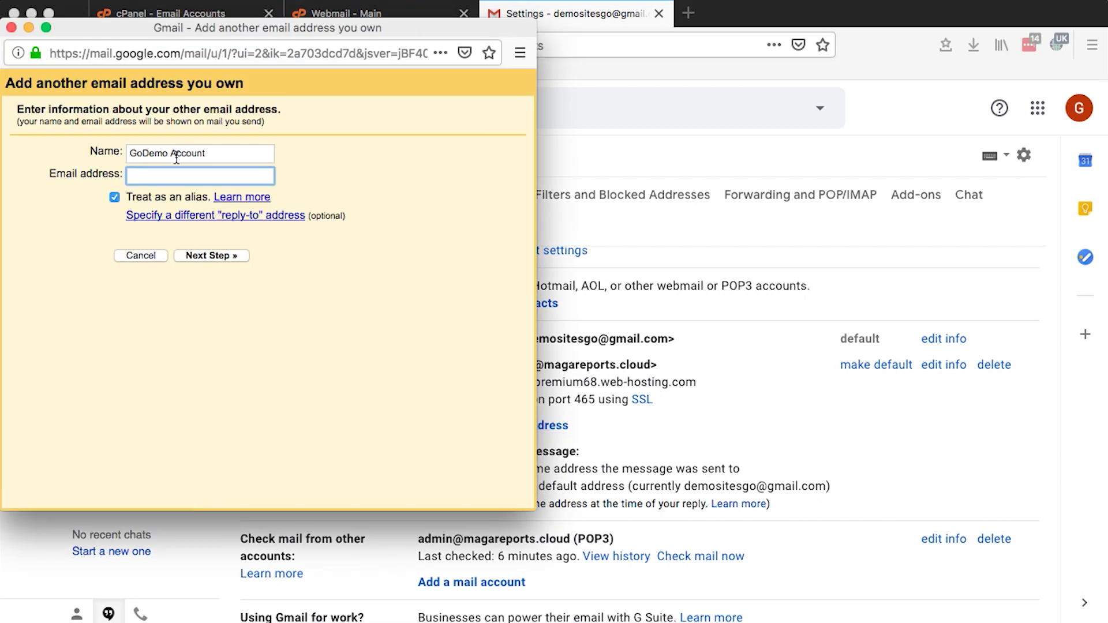
{"action": "triple_click", "coordinate": [179, 157]}
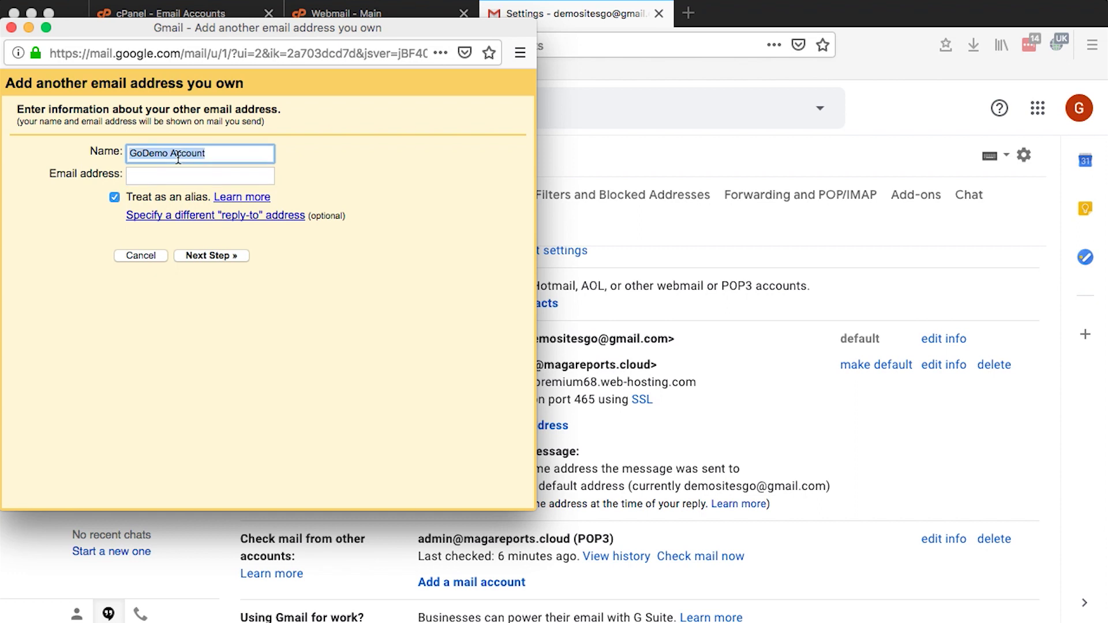
{"action": "key", "text": "Tab"}
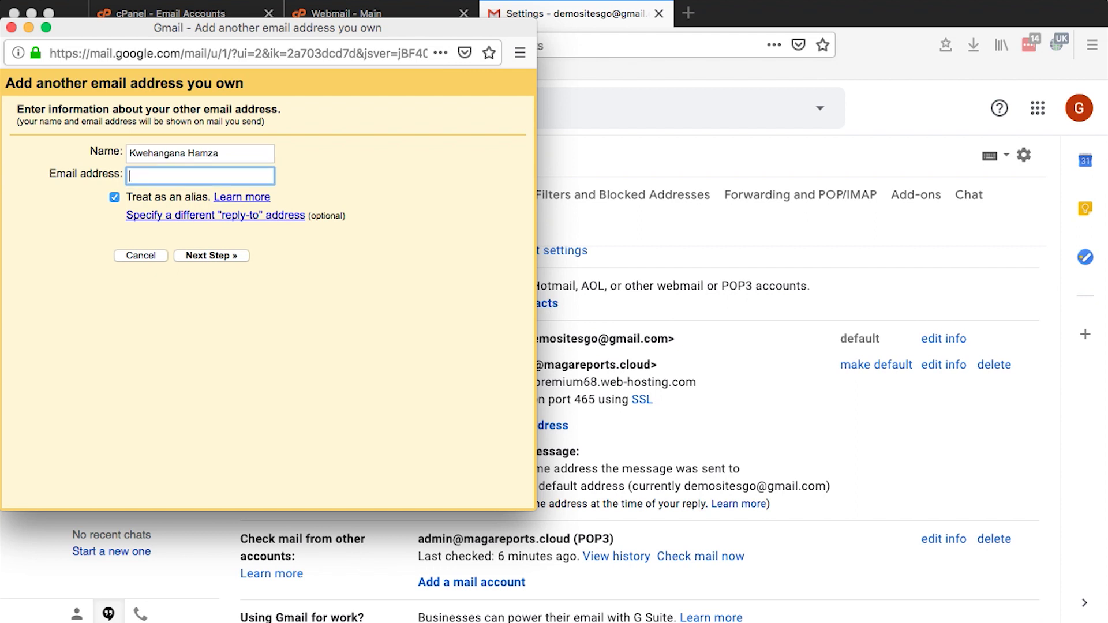
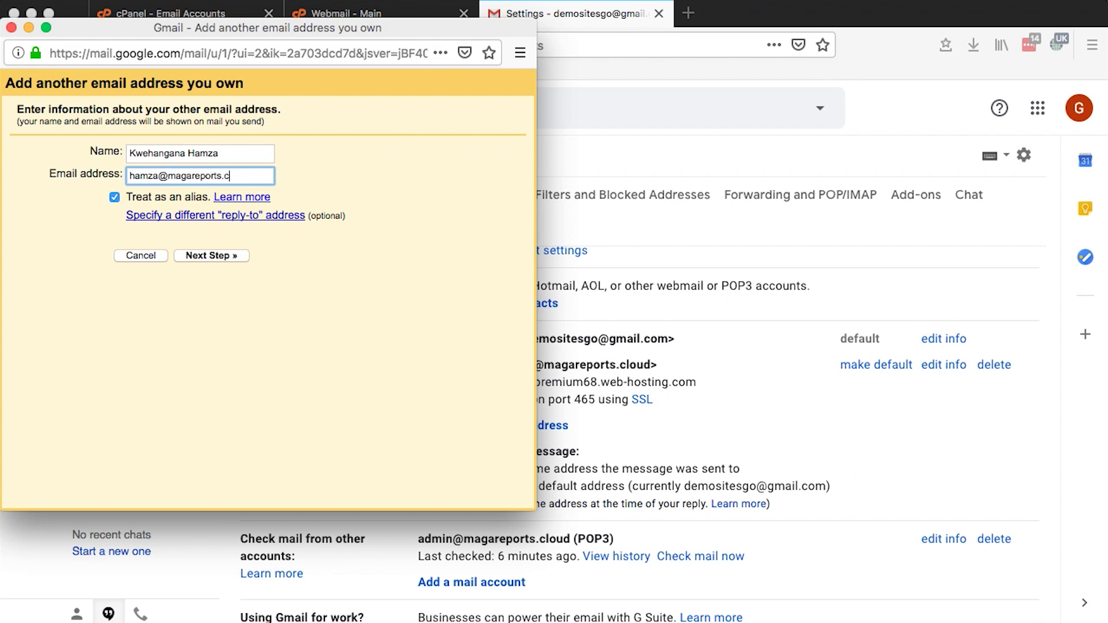
{"action": "left_click", "coordinate": [222, 255]}
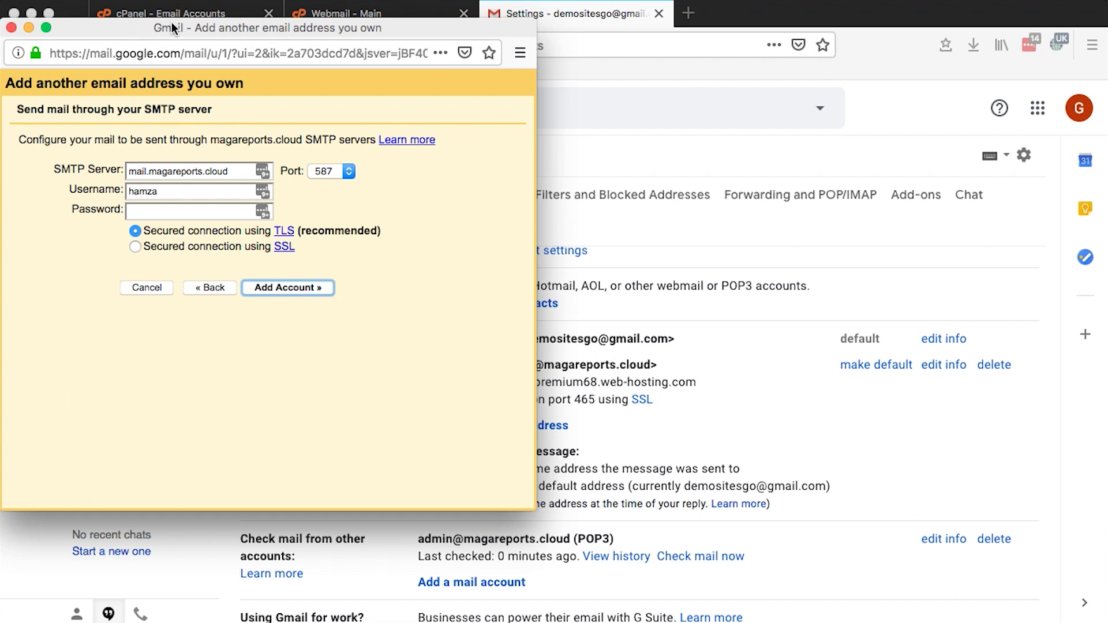
- Open CONNECT DEVICES for the mailbox to show premium68.web-hosting.com on secure SMTP port 465
{"action": "left_click", "coordinate": [322, 10]}
{"action": "left_click", "coordinate": [323, 16]}
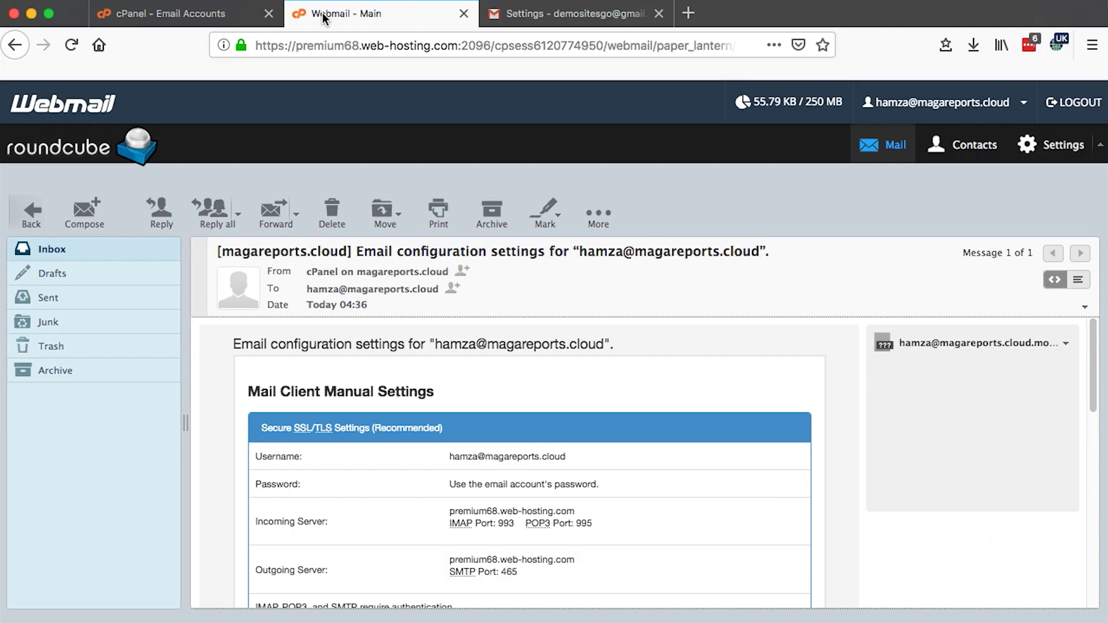
{"action": "scroll", "coordinate": [448, 528], "scroll_direction": "down", "scroll_amount": 2}
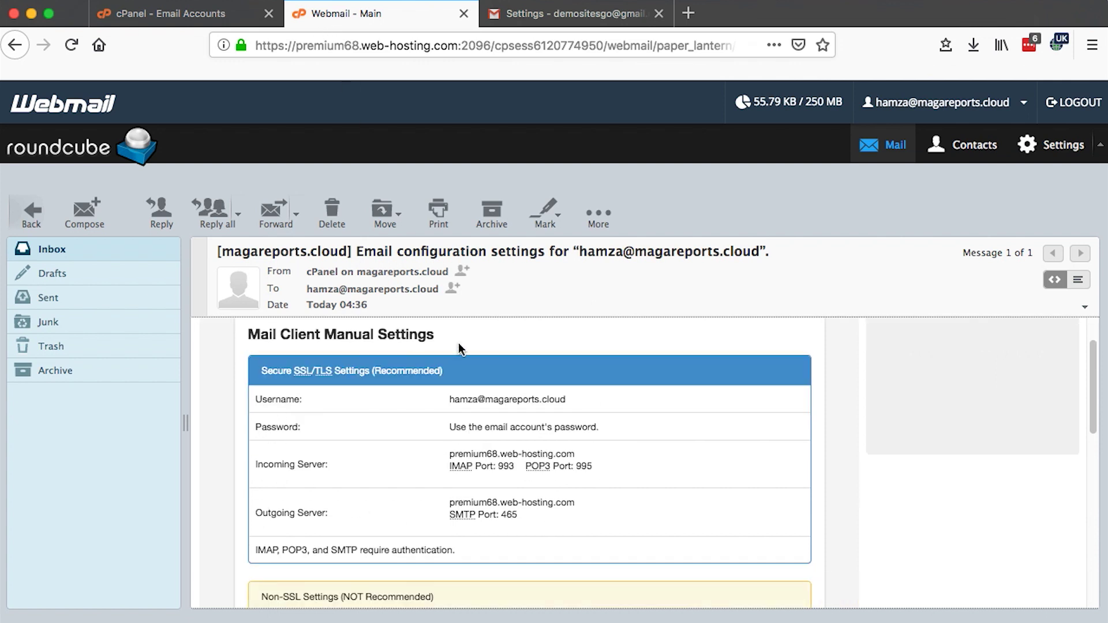
{"action": "left_click", "coordinate": [156, 12]}
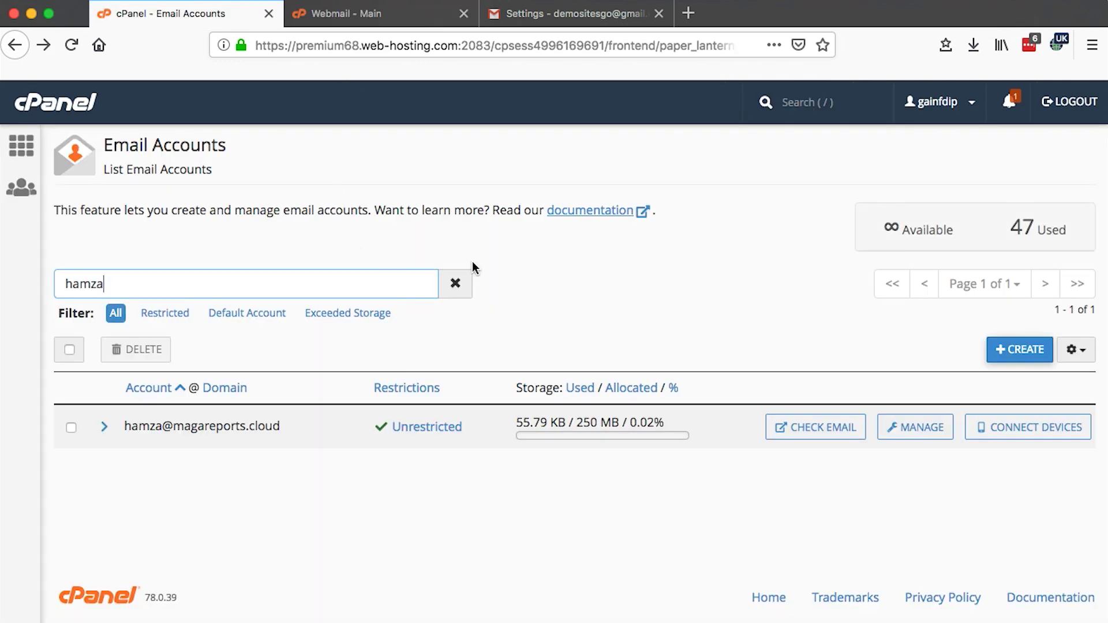
{"action": "left_click", "coordinate": [1004, 422]}
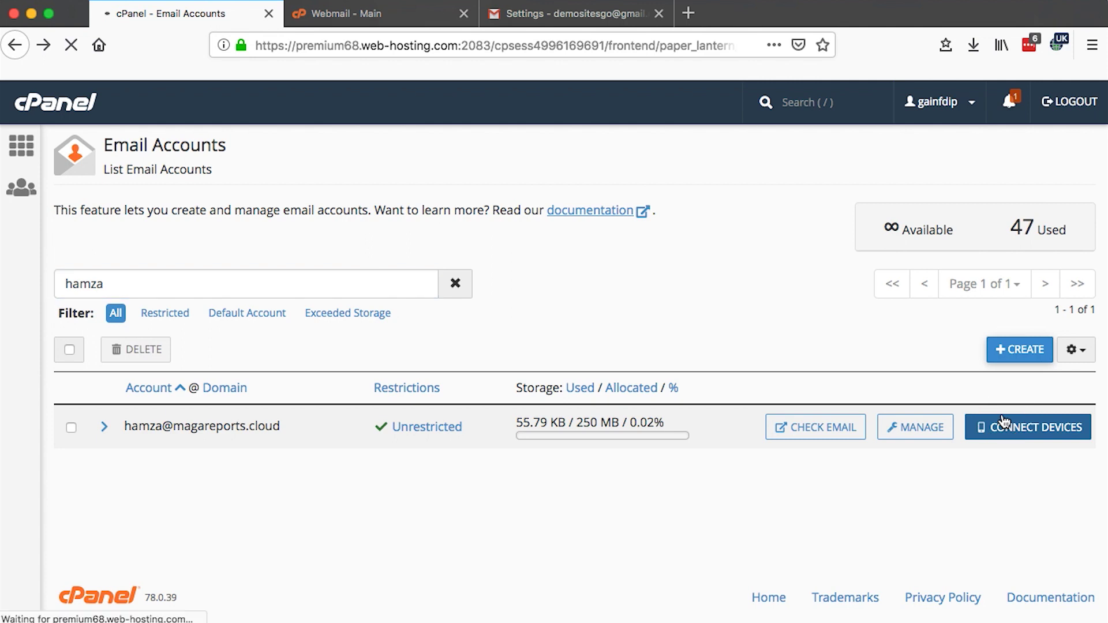
{"action": "scroll", "coordinate": [756, 491], "scroll_direction": "down", "scroll_amount": 10}
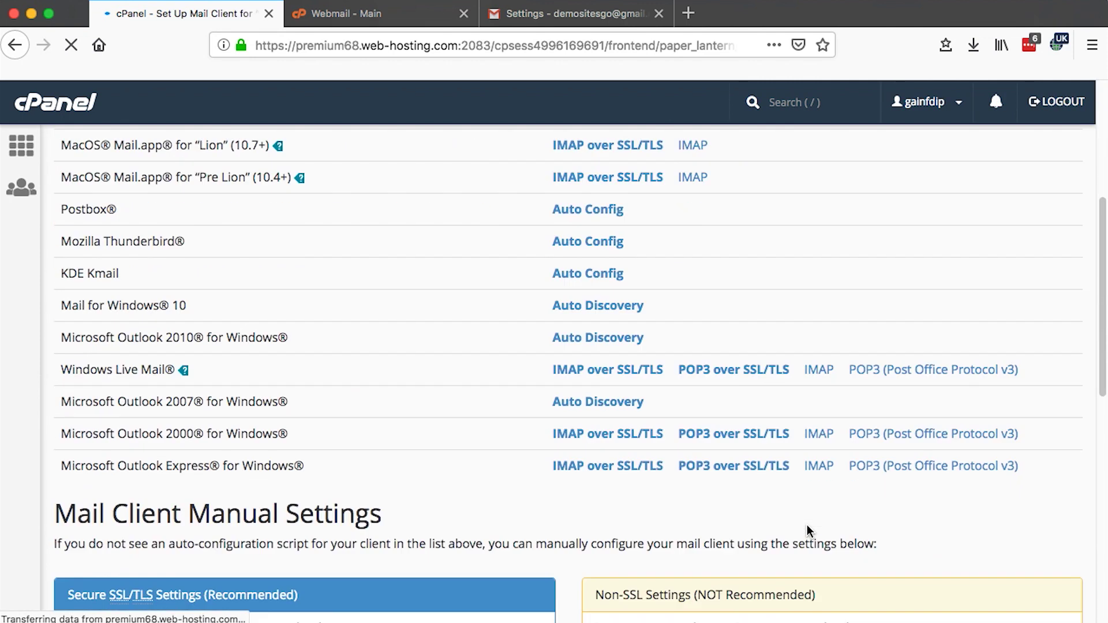
{"action": "scroll", "coordinate": [806, 524], "scroll_direction": "up", "scroll_amount": 2}
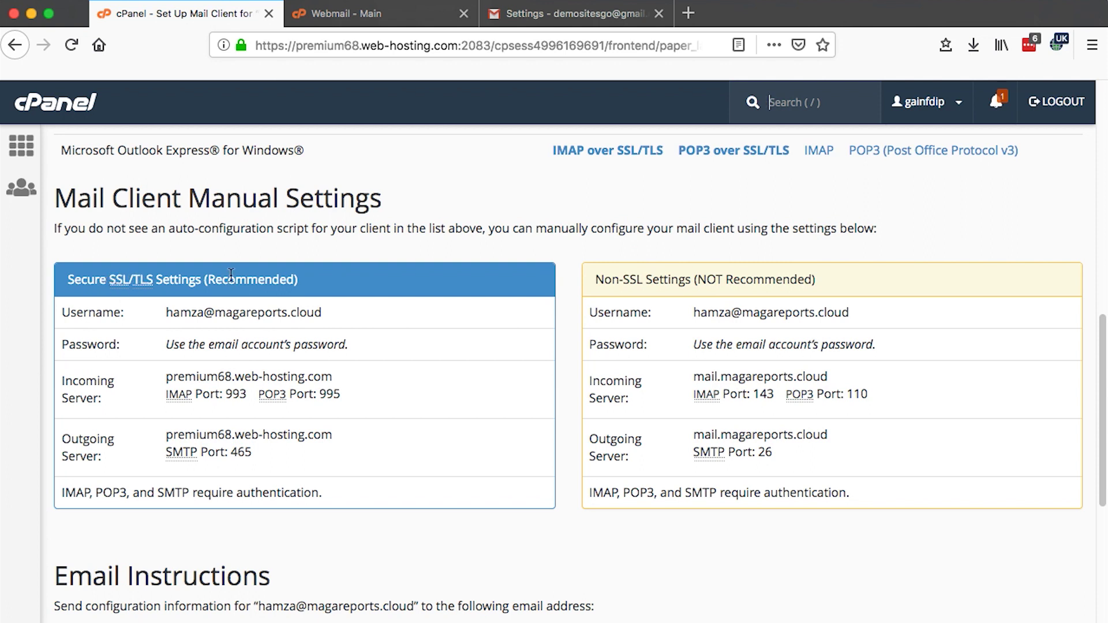
- Copy the secure outgoing server host premium68.web-hosting.com from the Roundcube configuration email
{"action": "left_click", "coordinate": [402, 17]}
{"action": "scroll", "coordinate": [440, 479], "scroll_direction": "down", "scroll_amount": 1}
{"action": "scroll", "coordinate": [440, 479], "scroll_direction": "up", "scroll_amount": 1}
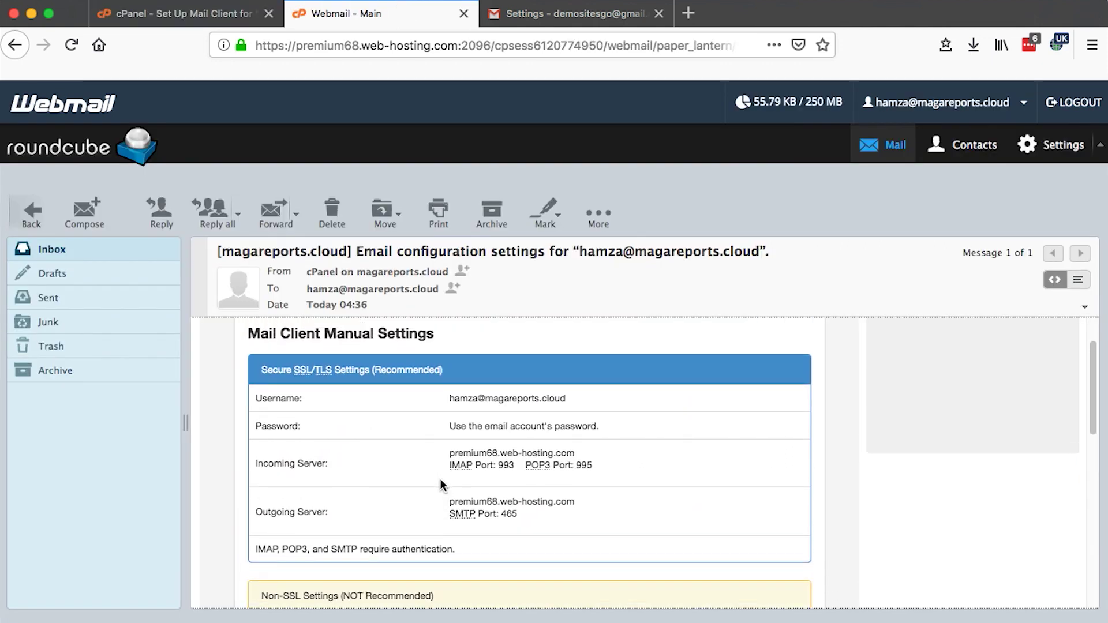
{"action": "scroll", "coordinate": [440, 478], "scroll_direction": "down", "scroll_amount": 1}
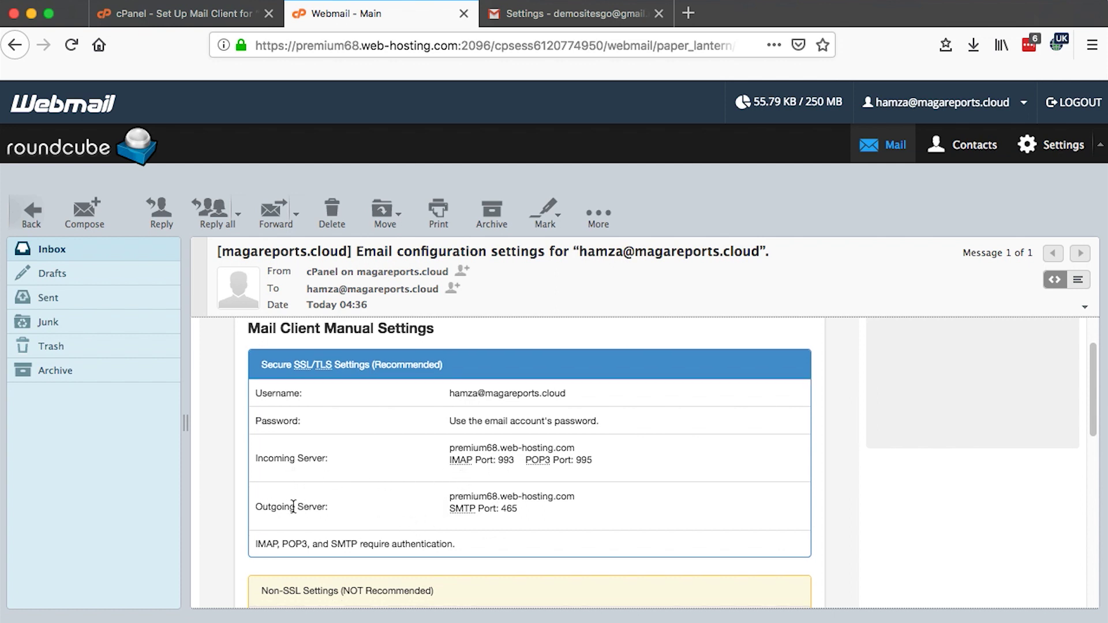
{"action": "left_click_drag", "start_coordinate": [450, 495], "coordinate": [584, 492]}
{"action": "left_click", "coordinate": [453, 503]}
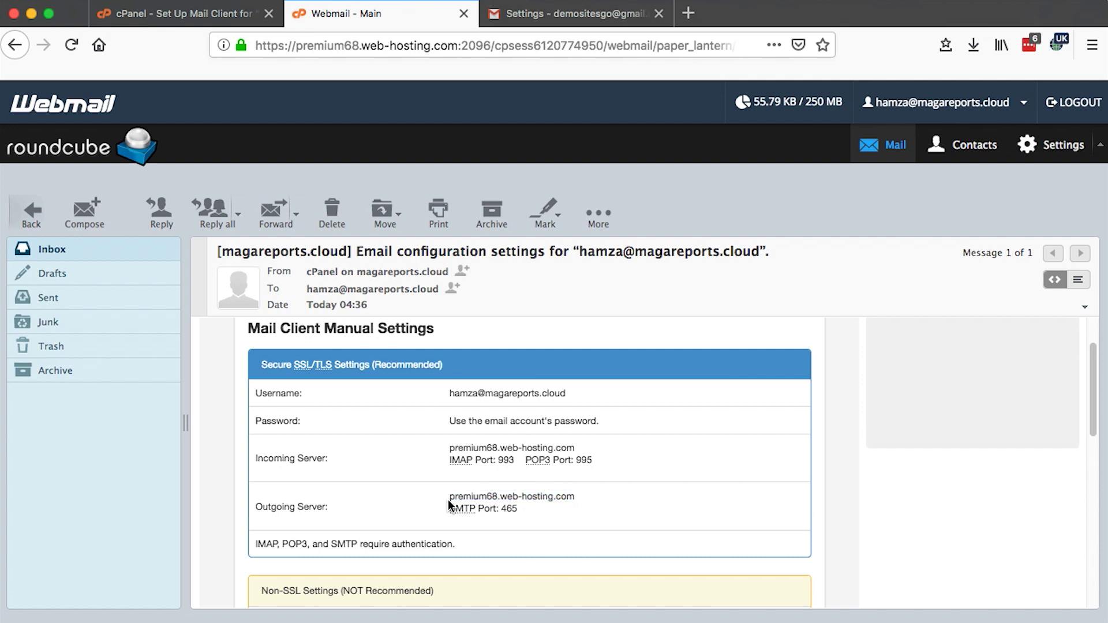
{"action": "left_click_drag", "start_coordinate": [450, 496], "coordinate": [584, 499]}
{"action": "key", "text": "super+c"}
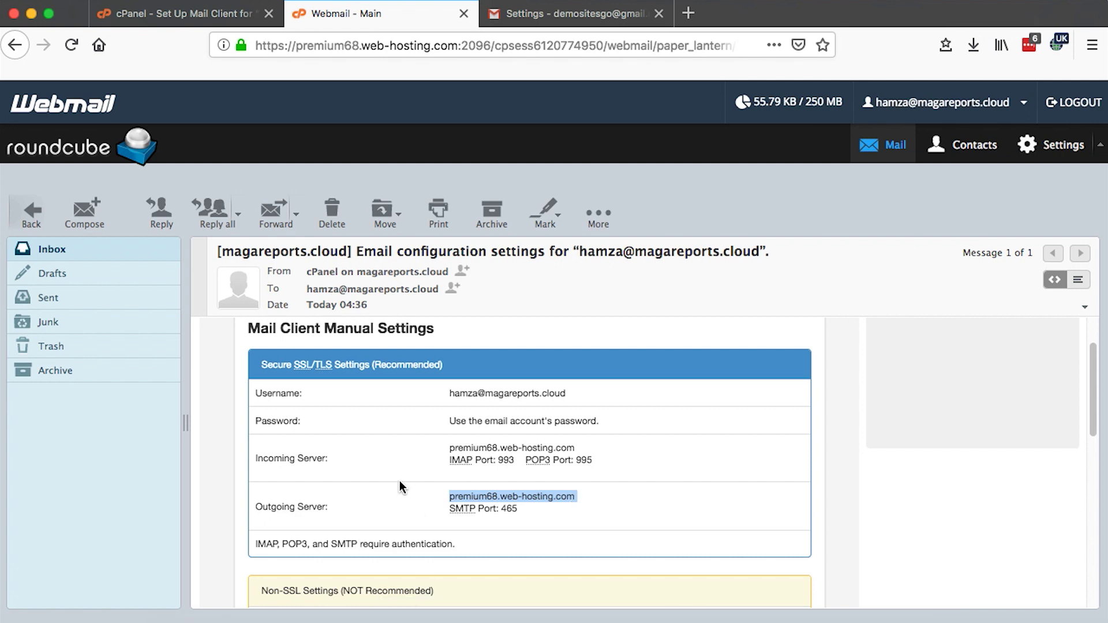
{"action": "key", "text": "ctrl+Up"}
- Set Gmail's SMTP server to premium68.web-hosting.com and the port to 465
{"action": "left_click", "coordinate": [77, 284]}
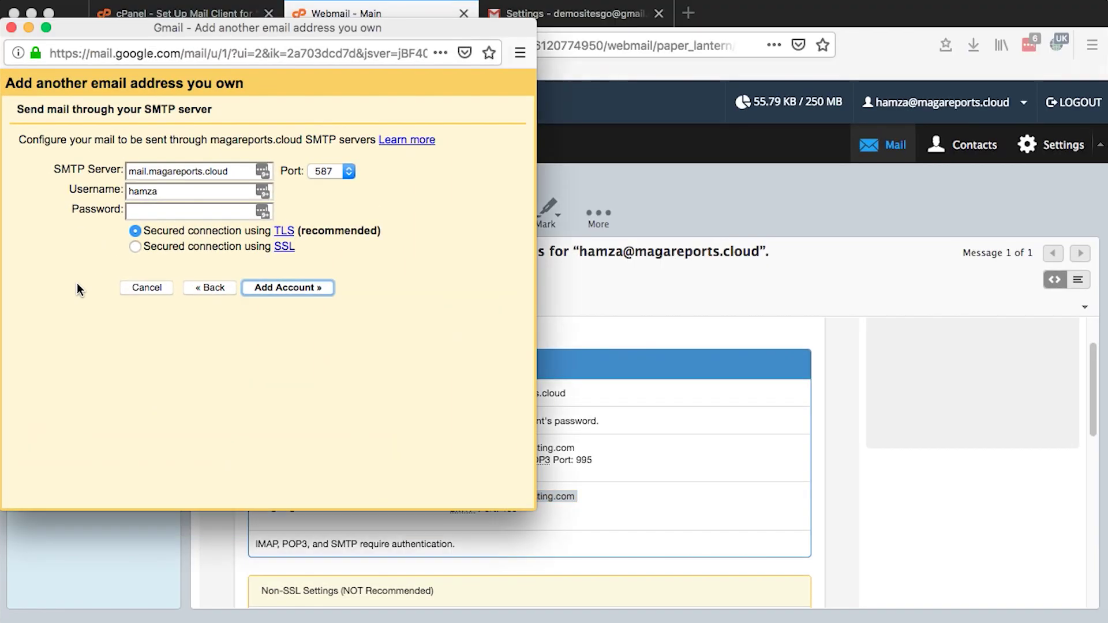
{"action": "left_click", "coordinate": [161, 191]}
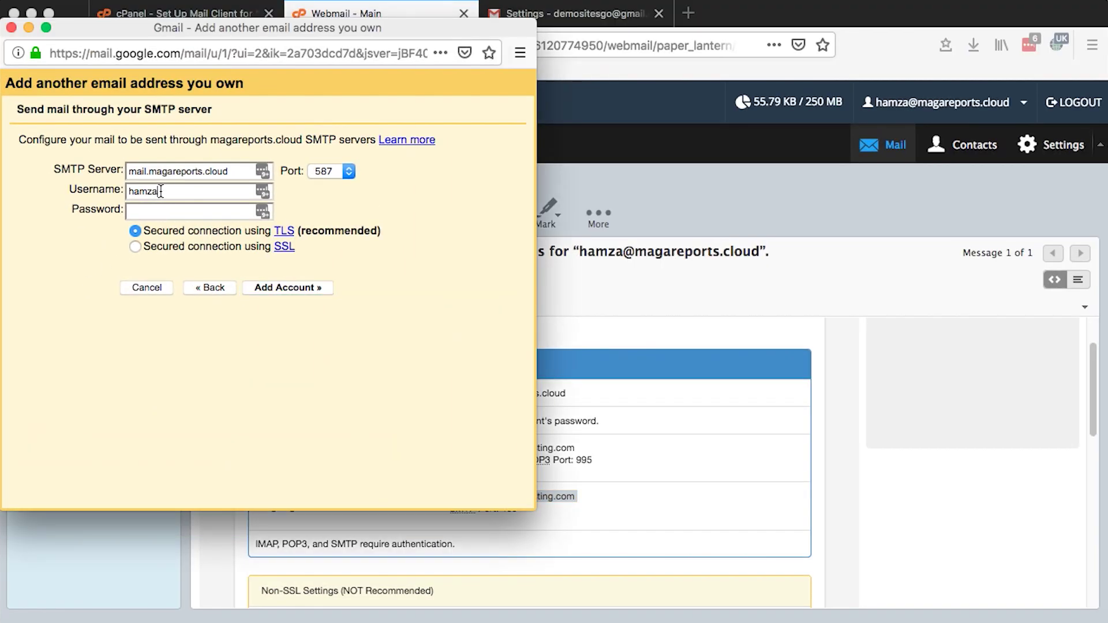
{"action": "triple_click", "coordinate": [184, 167]}
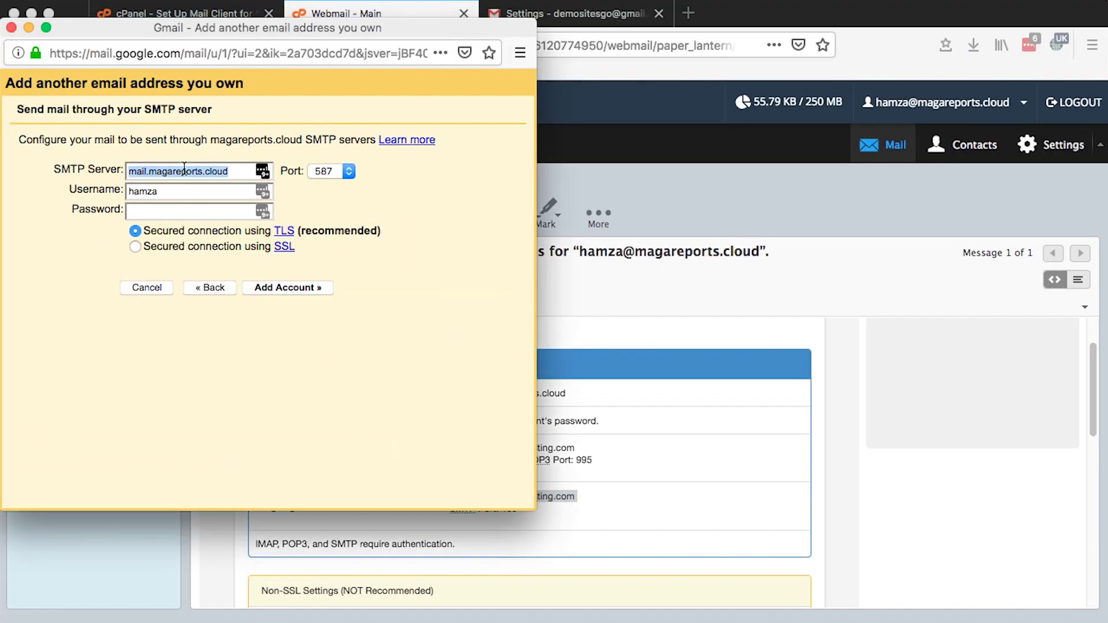
{"action": "key", "text": "super+v"}
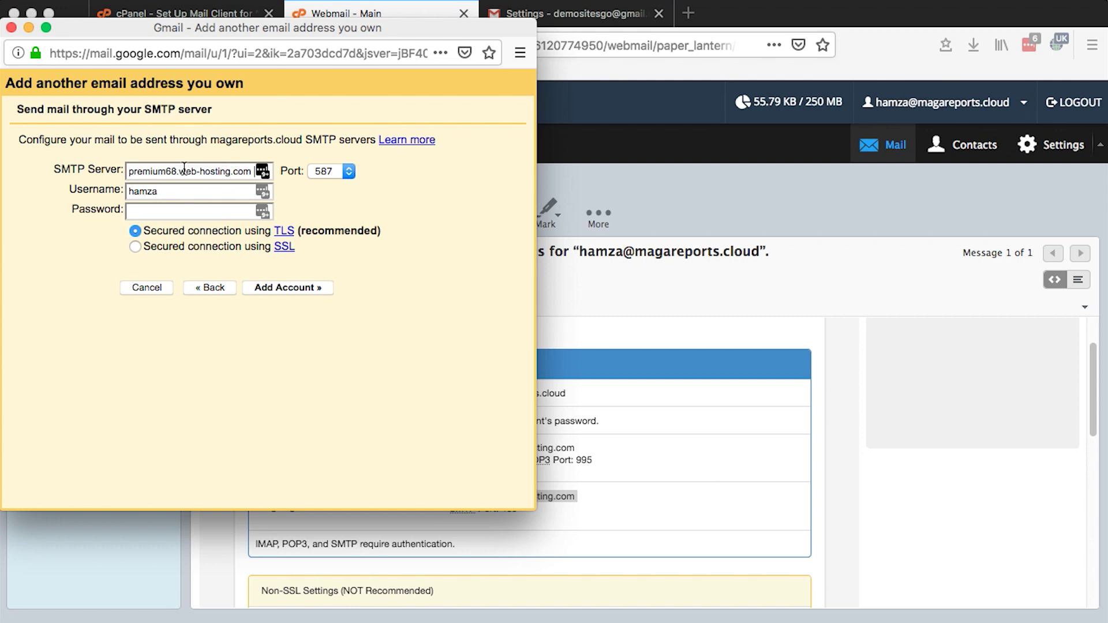
{"action": "left_click", "coordinate": [327, 168]}
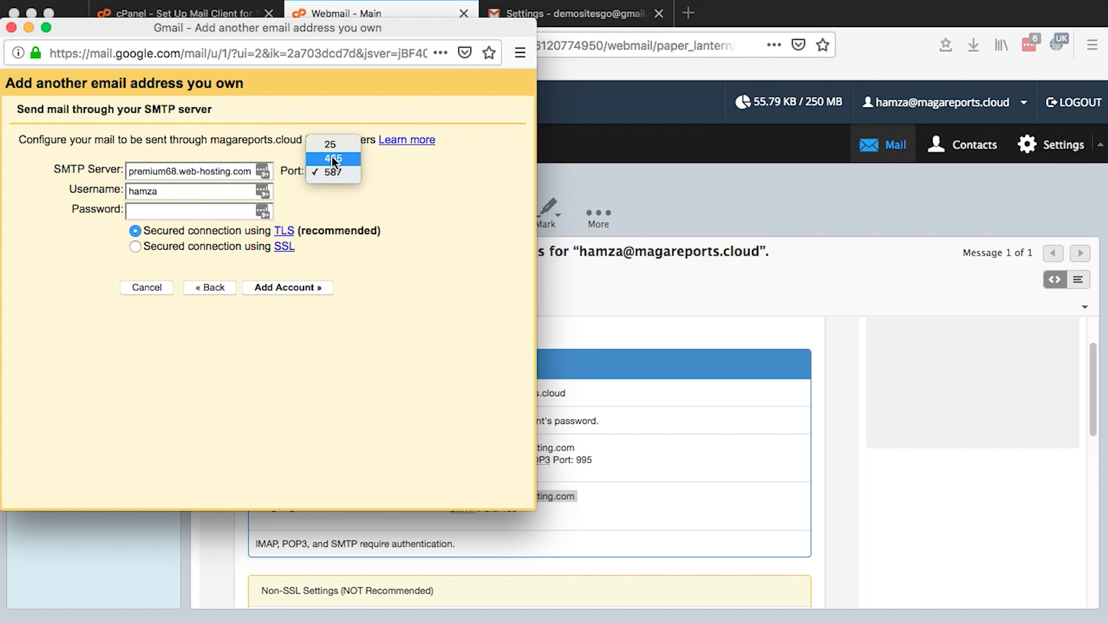
{"action": "left_click", "coordinate": [331, 158]}
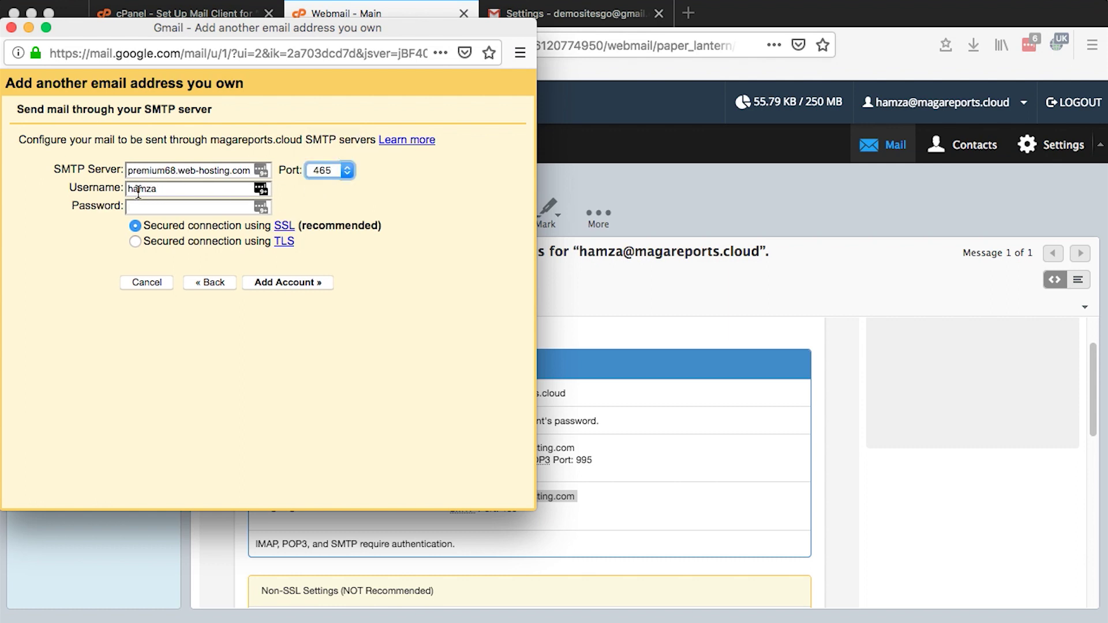
- Complete the username as the full mailbox address at magareports.cloud
{"action": "left_click", "coordinate": [170, 189]}
{"action": "type", "text": "@magacloud"}
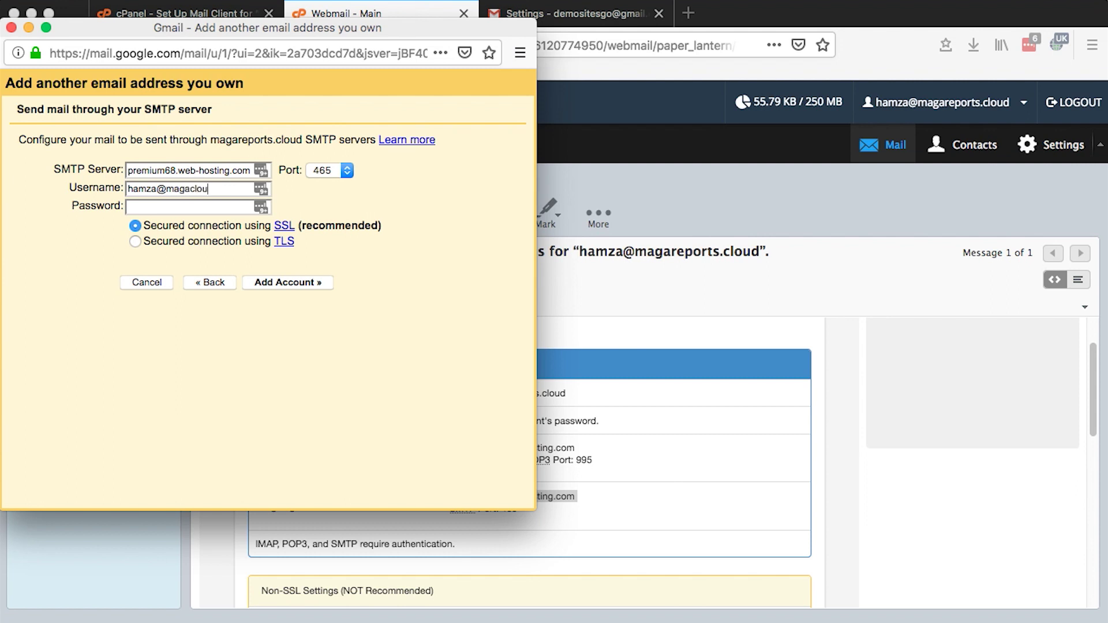
{"action": "key", "text": "BackSpace"}
{"action": "key", "text": "BackSpace"}
{"action": "key", "text": "BackSpace"}
{"action": "key", "text": "BackSpace"}
{"action": "key", "text": "BackSpace"}
{"action": "type", "text": "reports.cloud"}
{"action": "key", "text": "Tab"}
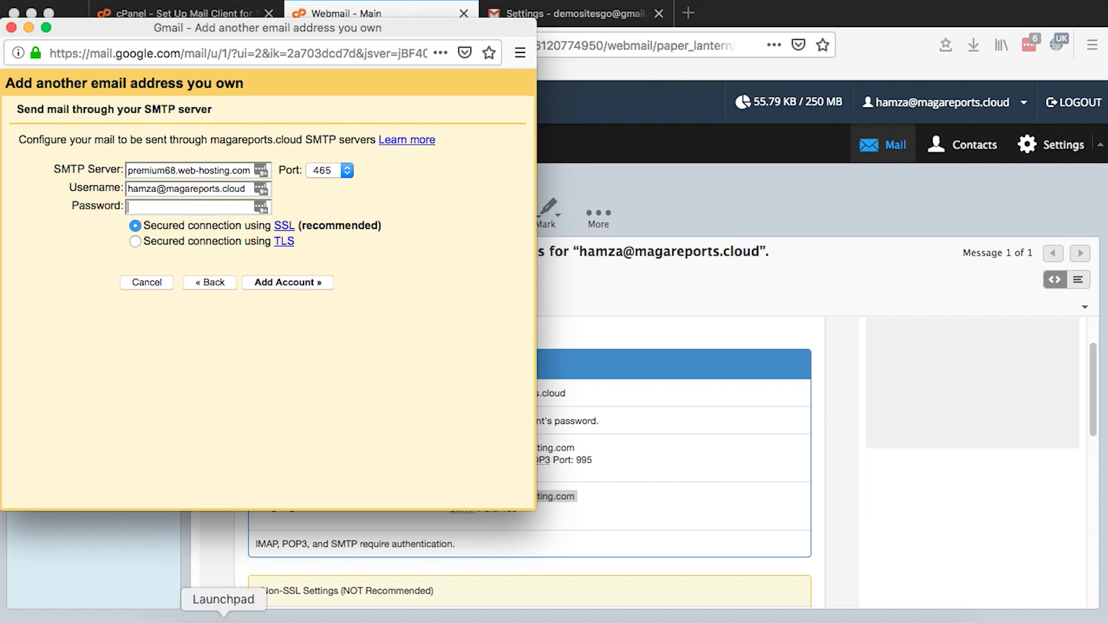
- Fill Gmail's password with the mailbox password saved in Notes and submit the SMTP account
{"action": "left_click", "coordinate": [250, 615]}
{"action": "left_click_drag", "start_coordinate": [688, 210], "coordinate": [799, 209]}
{"action": "left_click", "coordinate": [160, 203]}
{"action": "key", "text": "super+v"}
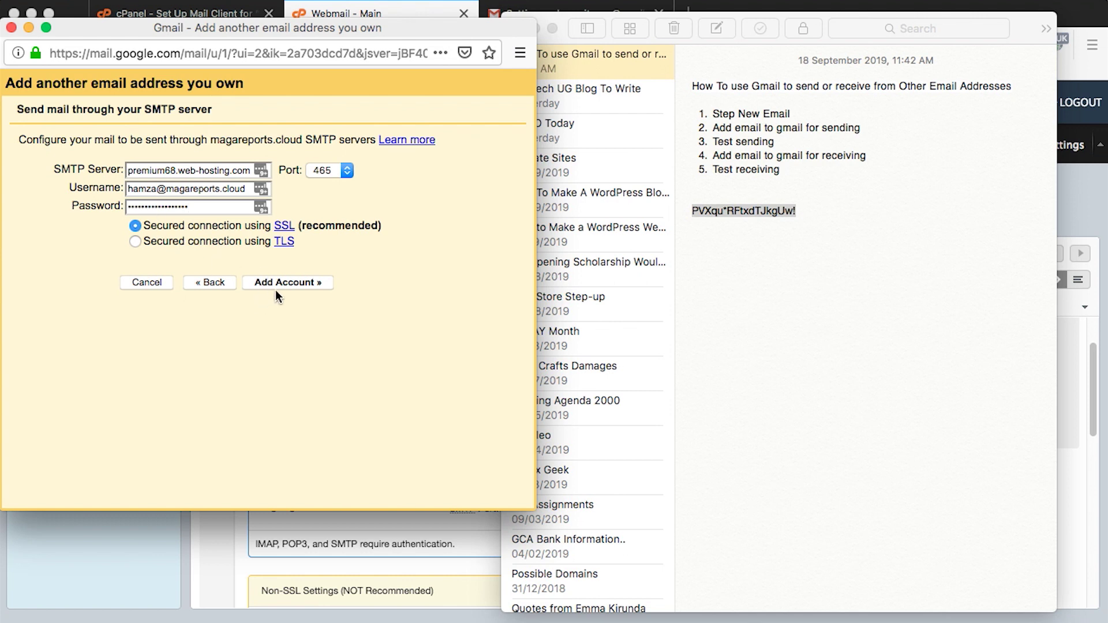
{"action": "left_click", "coordinate": [280, 281]}
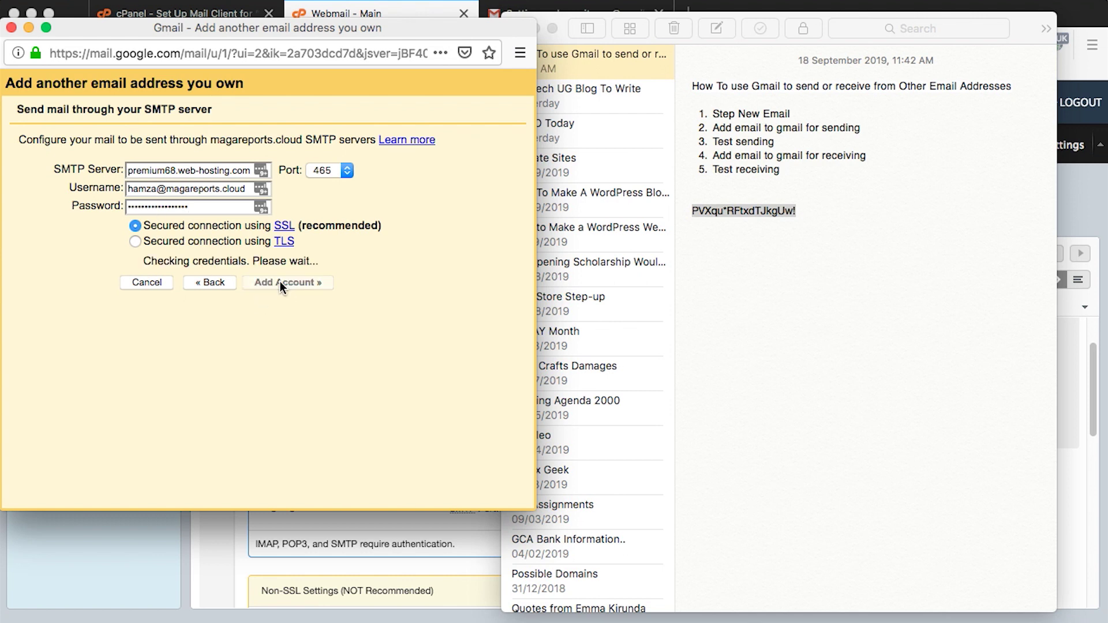
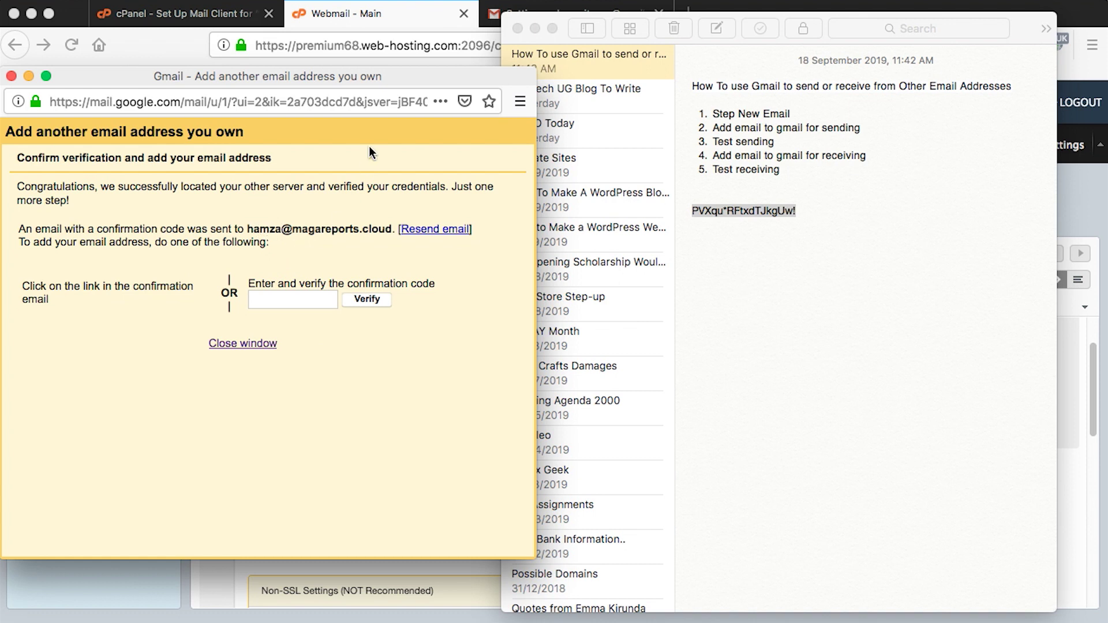
- Open the Gmail Confirmation email in Roundcube and select its confirmation code
{"action": "left_click", "coordinate": [359, 17]}
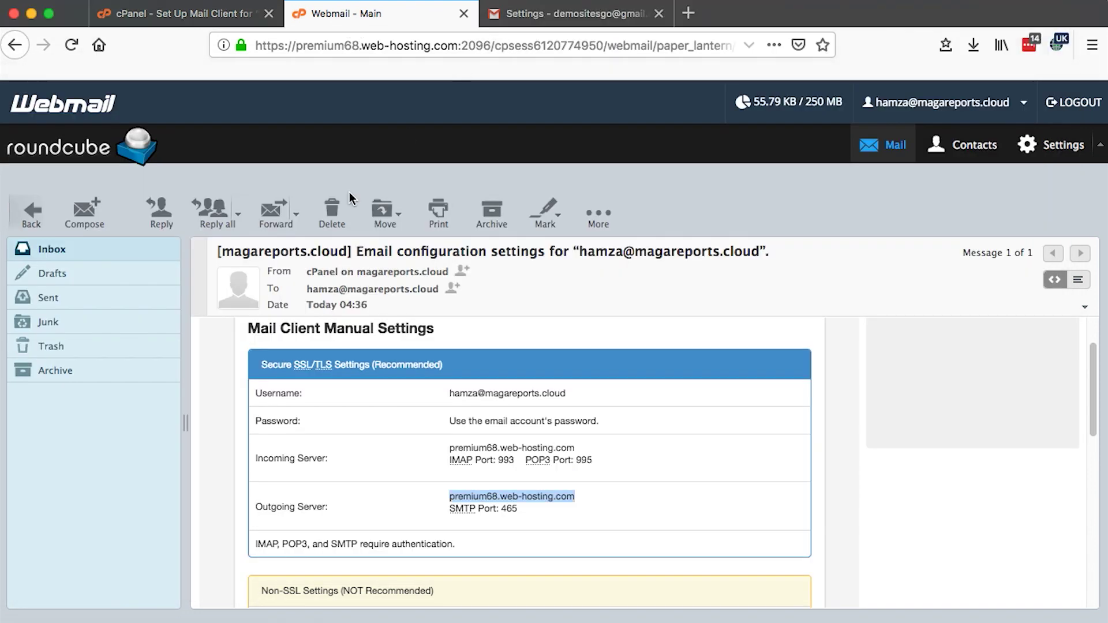
{"action": "left_click", "coordinate": [83, 257]}
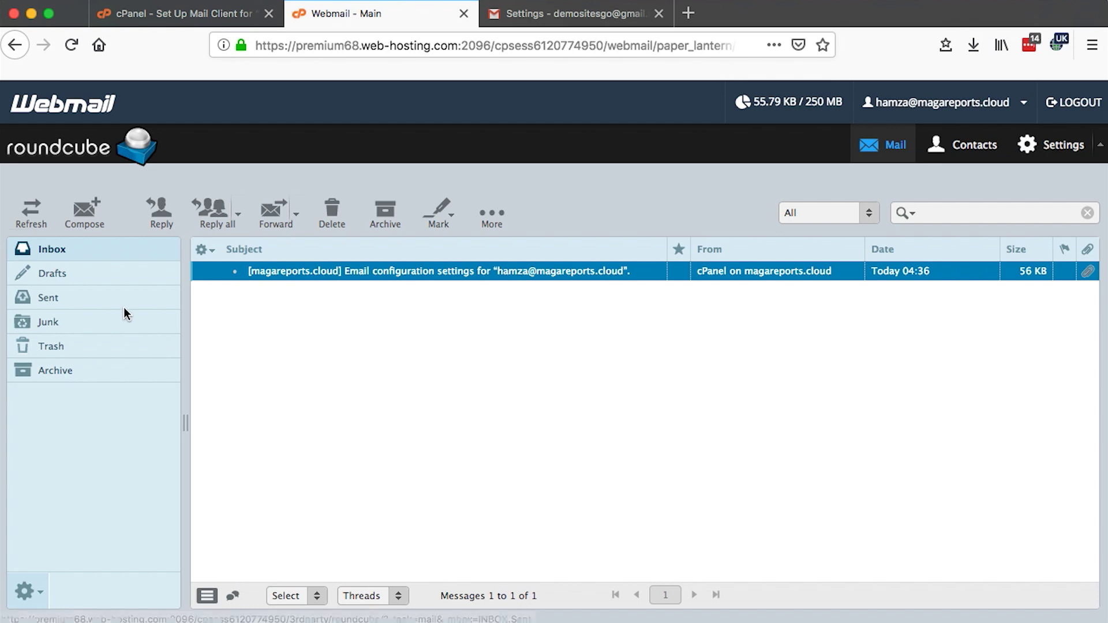
{"action": "key", "text": "super+grave"}
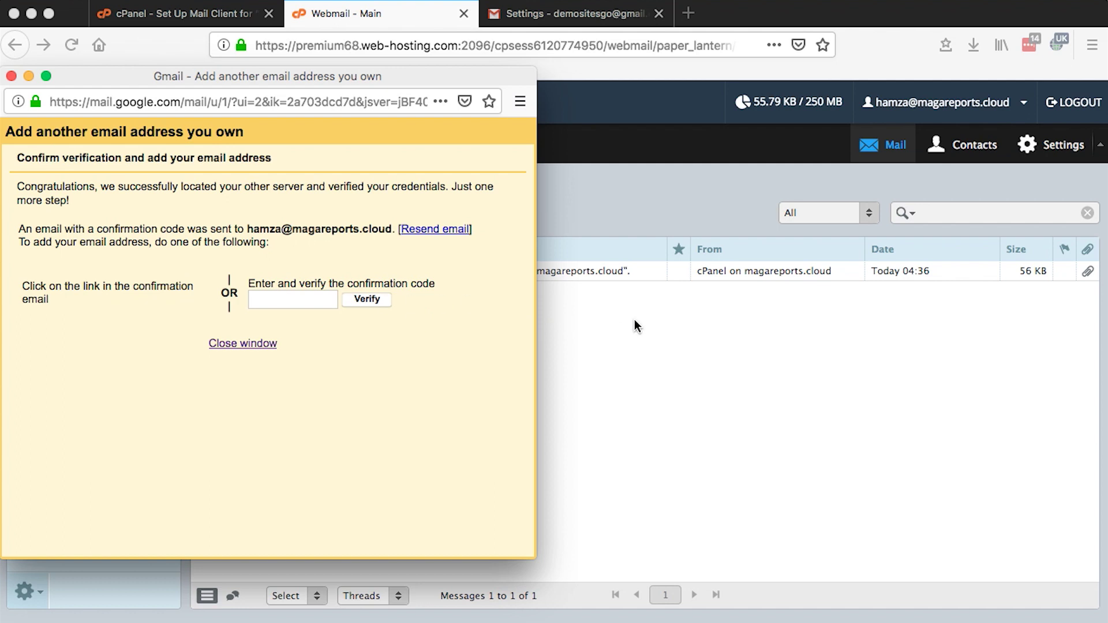
{"action": "left_click", "coordinate": [333, 297]}
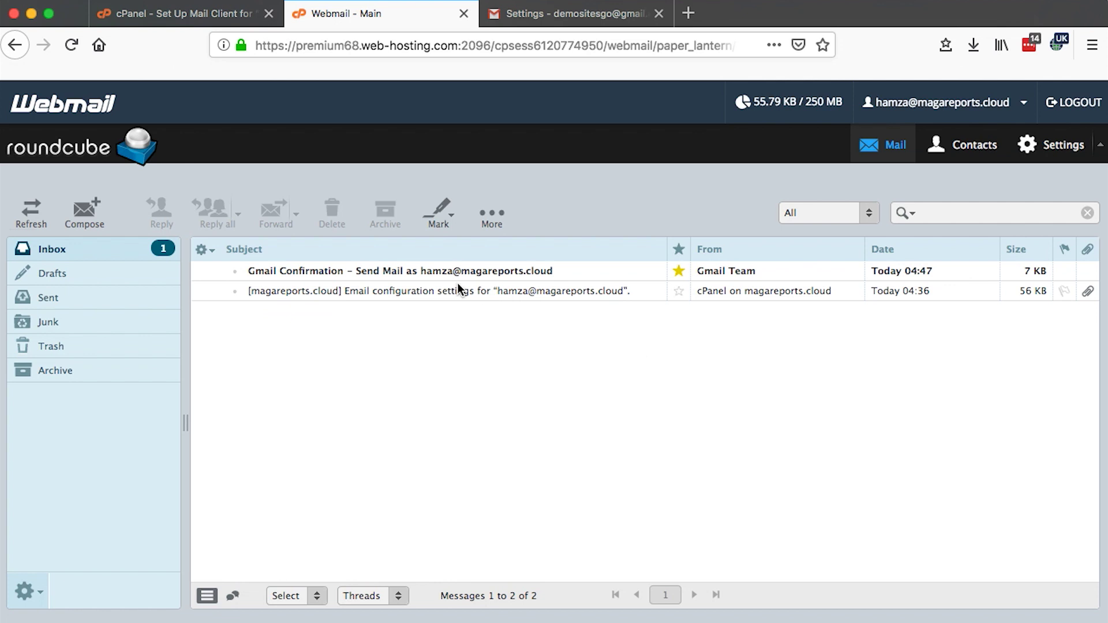
{"action": "left_click", "coordinate": [432, 272]}
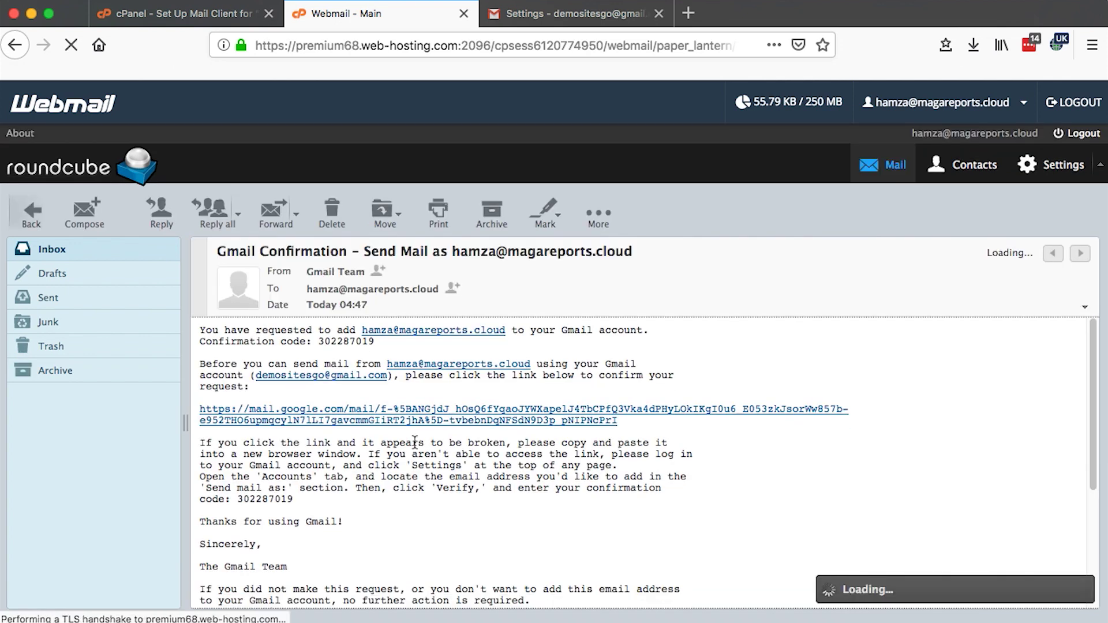
{"action": "scroll", "coordinate": [415, 448], "scroll_direction": "down", "scroll_amount": 3}
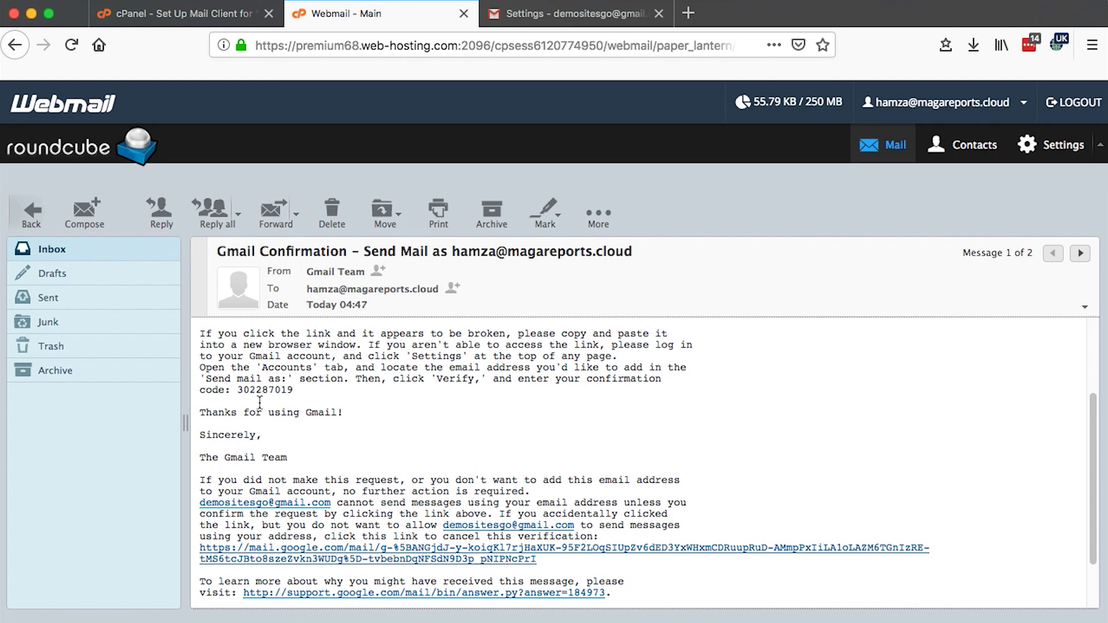
{"action": "left_click_drag", "start_coordinate": [237, 390], "coordinate": [324, 397]}
{"action": "key", "text": "super+c"}
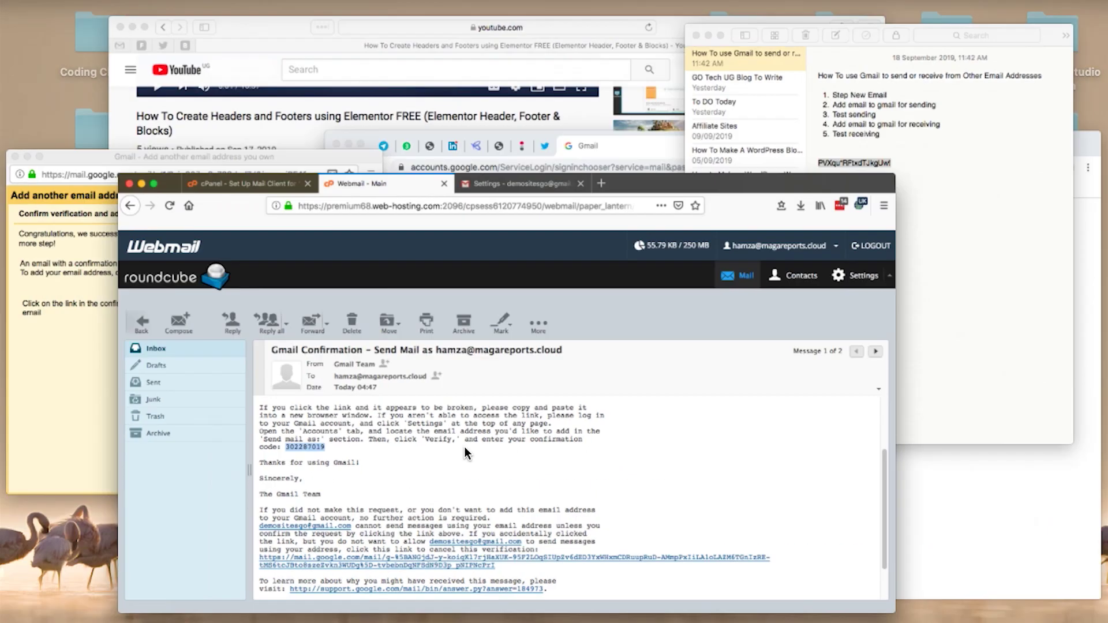
- Paste the code into Gmail's verification popup to verify the magareports.cloud address
{"action": "key", "text": "ctrl+Up"}
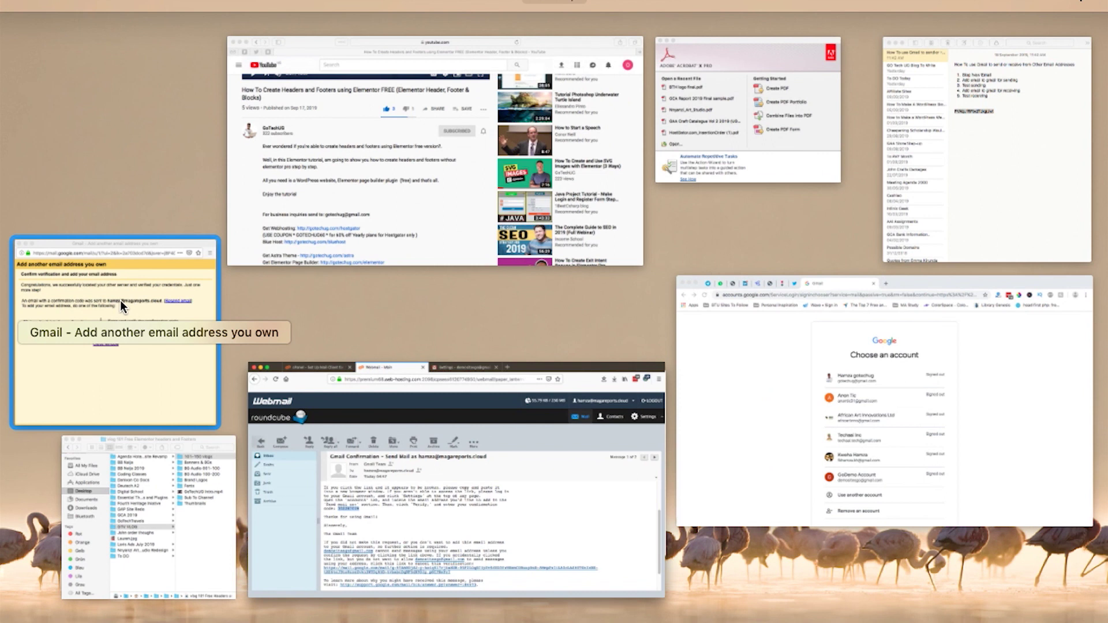
{"action": "left_click", "coordinate": [120, 300]}
{"action": "left_click", "coordinate": [196, 317]}
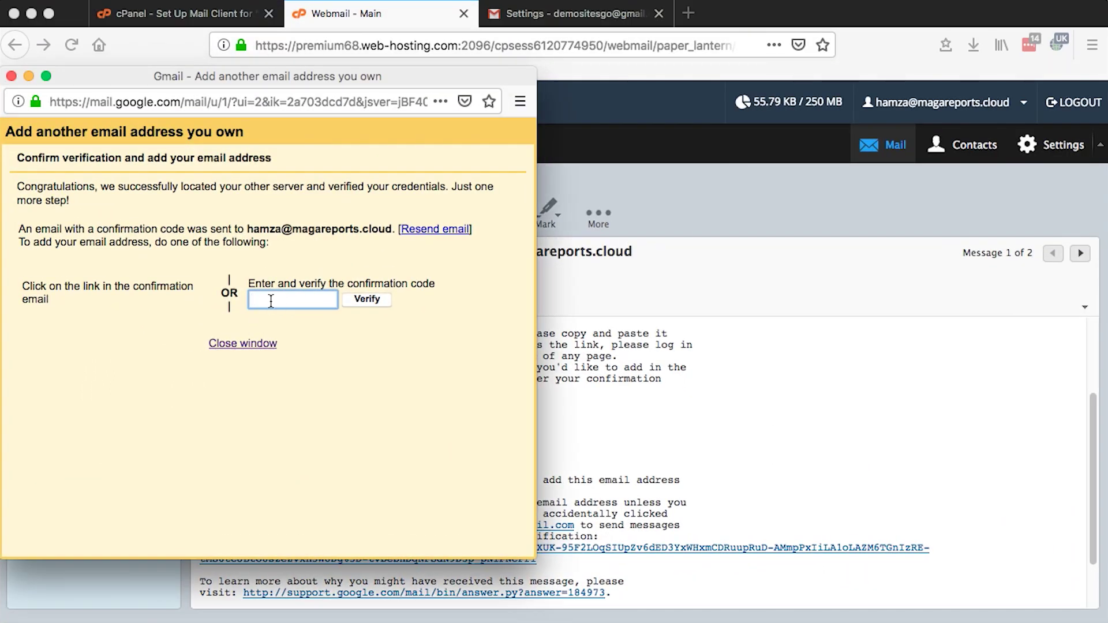
{"action": "key", "text": "super+v"}
{"action": "left_click", "coordinate": [371, 298]}
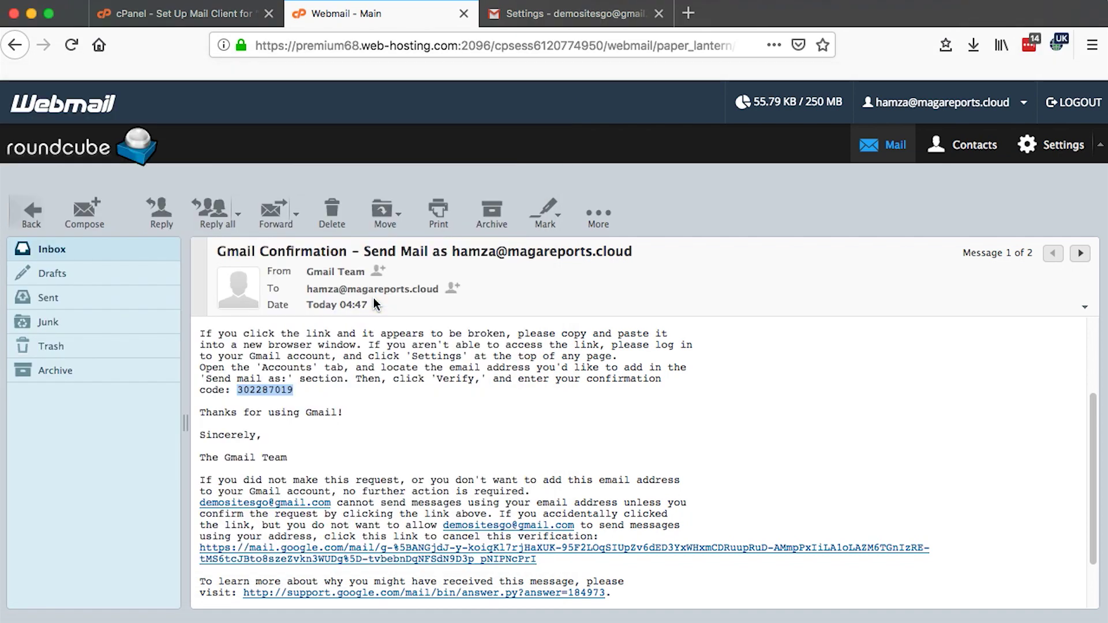
{"action": "left_click", "coordinate": [531, 14]}
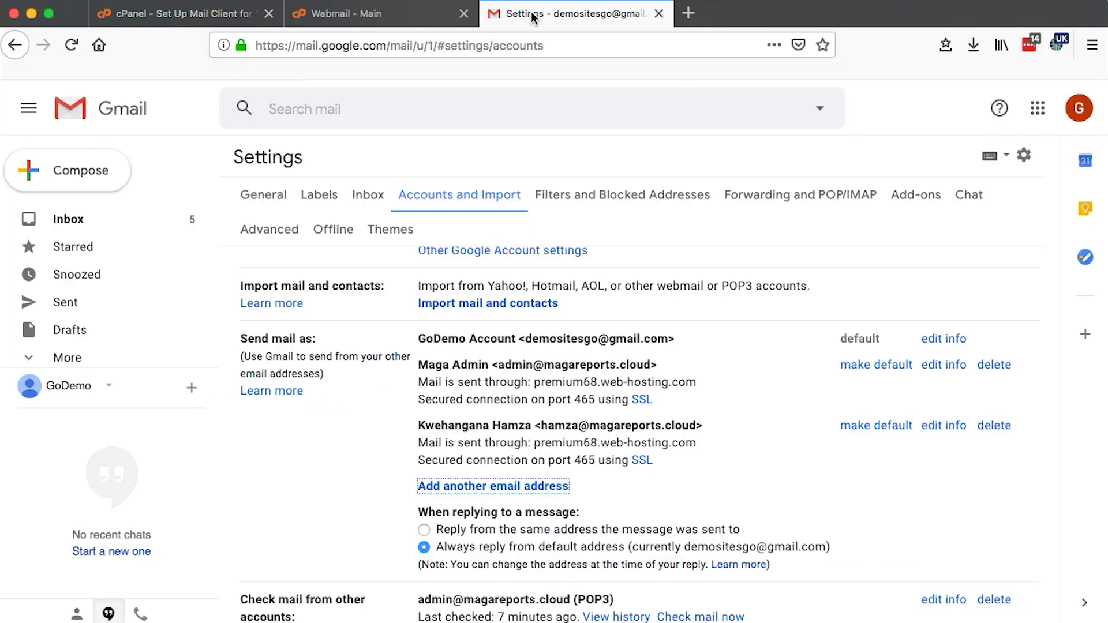
- Review the Send mail as list in Gmail's Accounts and Import settings
{"action": "left_click", "coordinate": [81, 226]}
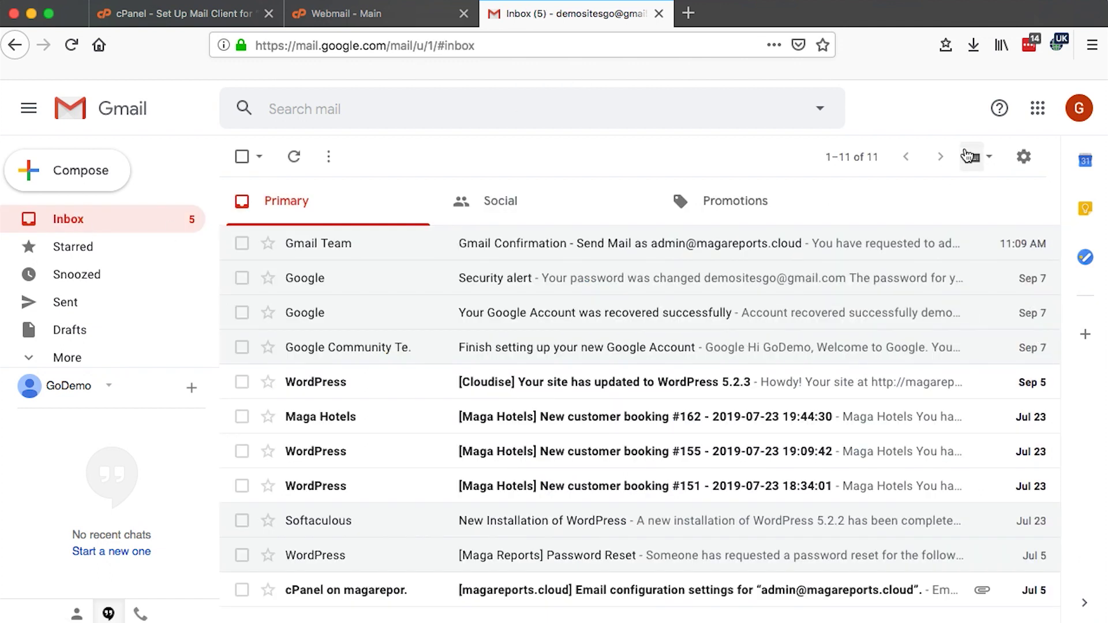
{"action": "left_click", "coordinate": [1023, 156]}
{"action": "left_click", "coordinate": [932, 267]}
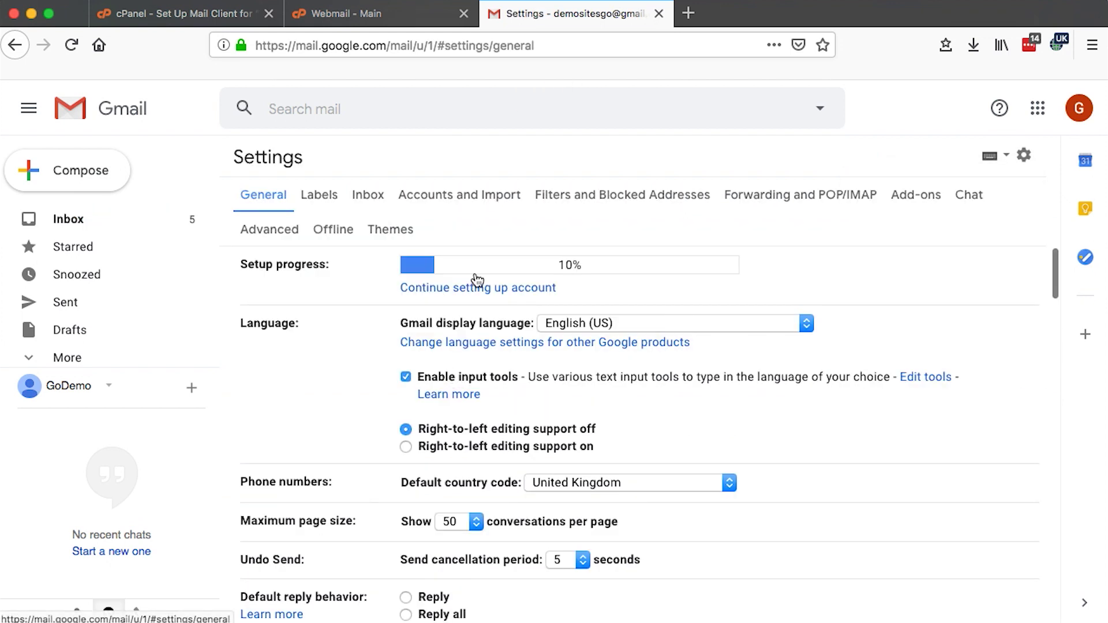
{"action": "left_click", "coordinate": [470, 196]}
{"action": "scroll", "coordinate": [528, 433], "scroll_direction": "down", "scroll_amount": 2}
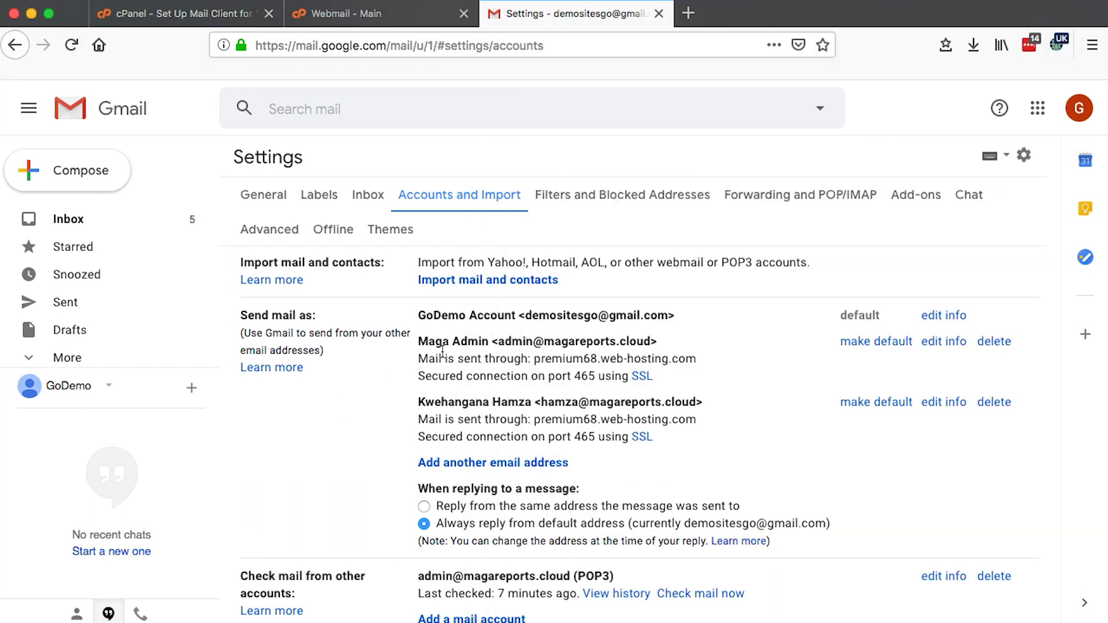
- Compose a new message from the magareports.cloud address, then close it as a draft
{"action": "left_click", "coordinate": [68, 218]}
{"action": "left_click", "coordinate": [66, 170]}
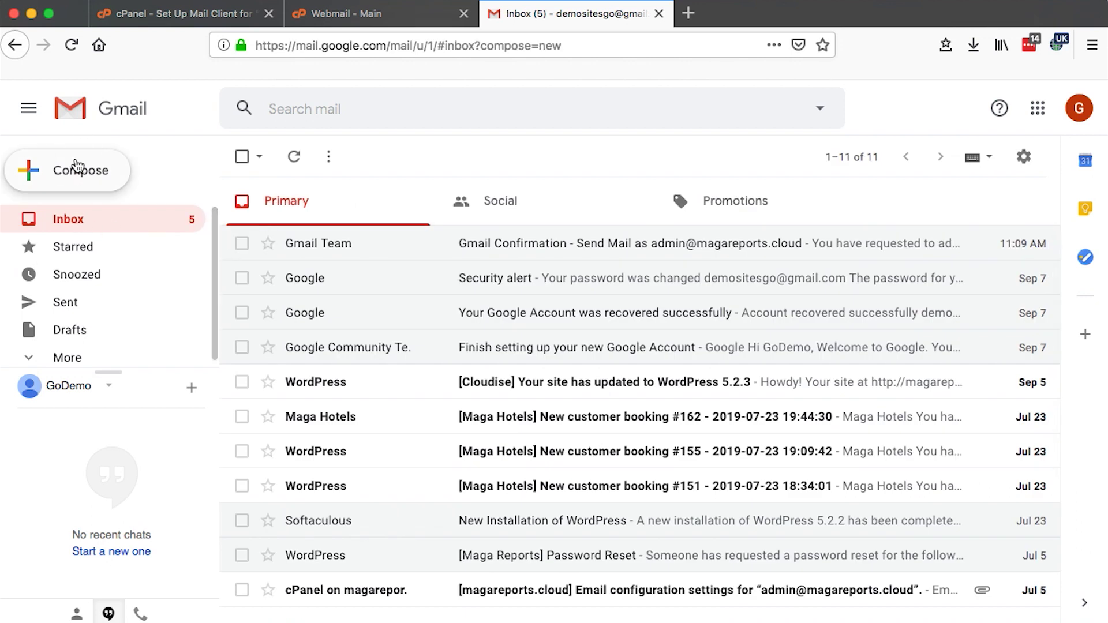
{"action": "left_click", "coordinate": [777, 266]}
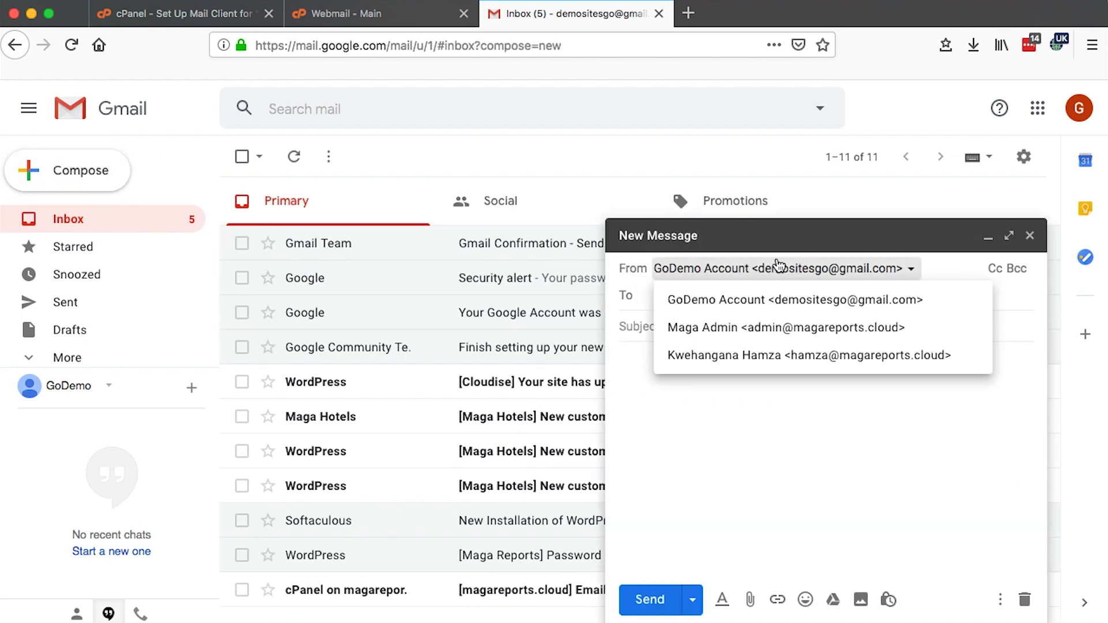
{"action": "left_click", "coordinate": [755, 358]}
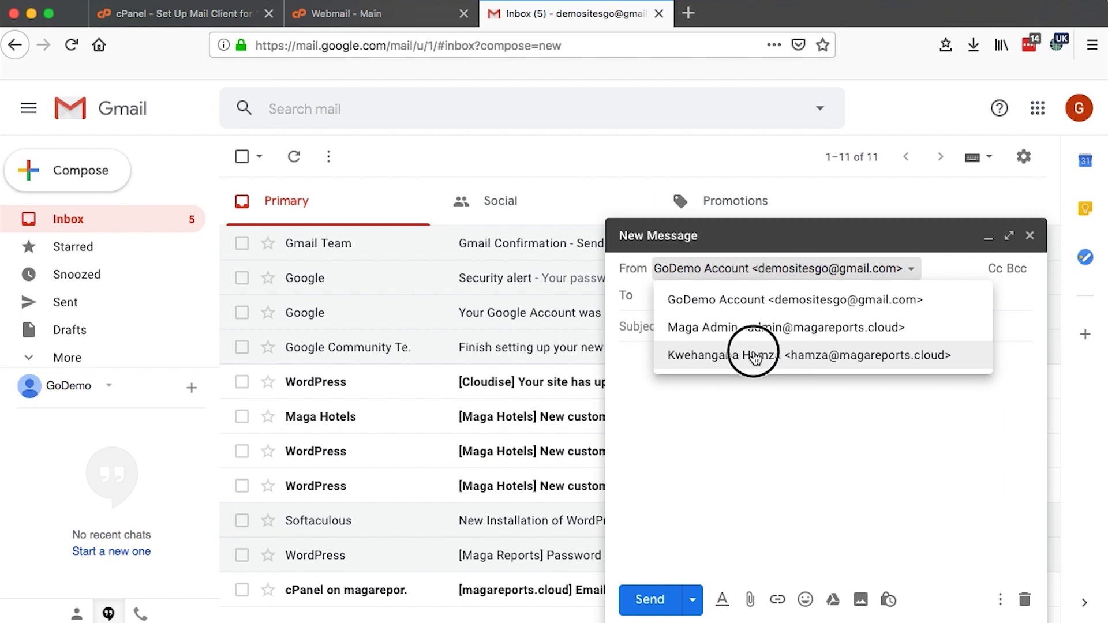
{"action": "key", "text": "Escape"}
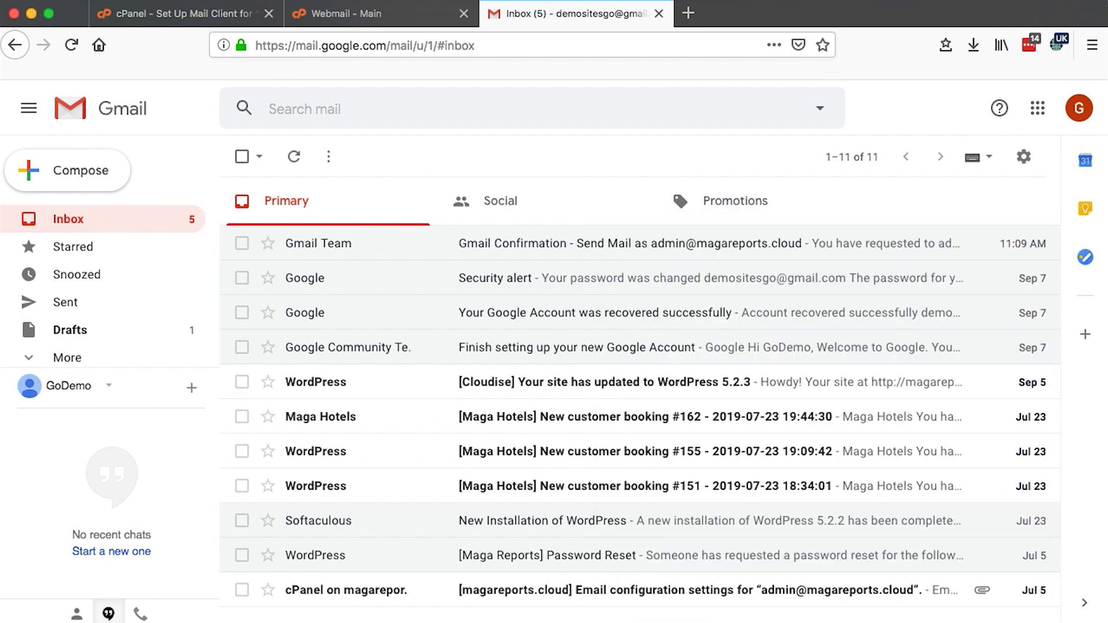
- Go to Accounts and Import, find 'Check mail from other accounts', and begin adding an account
{"action": "left_click", "coordinate": [1023, 156]}
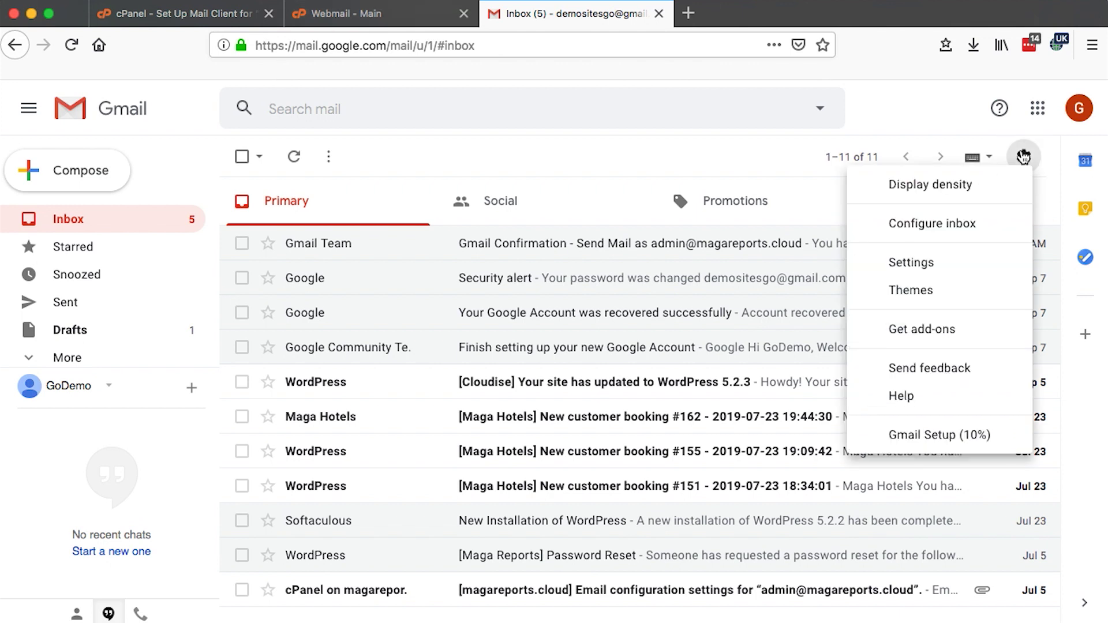
{"action": "left_click", "coordinate": [912, 259]}
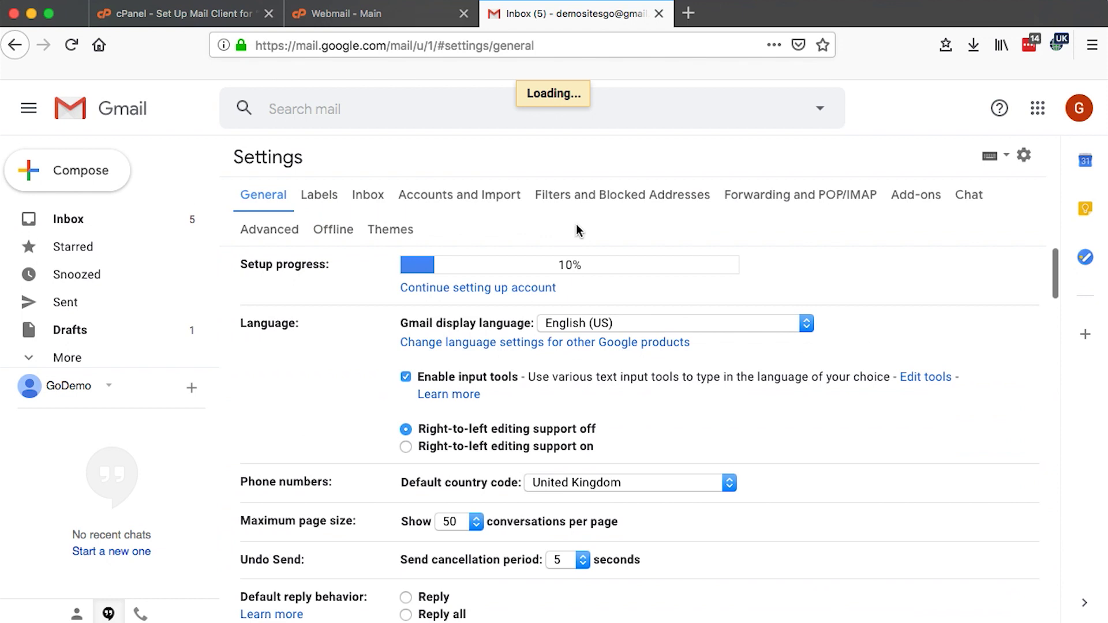
{"action": "left_click", "coordinate": [455, 202]}
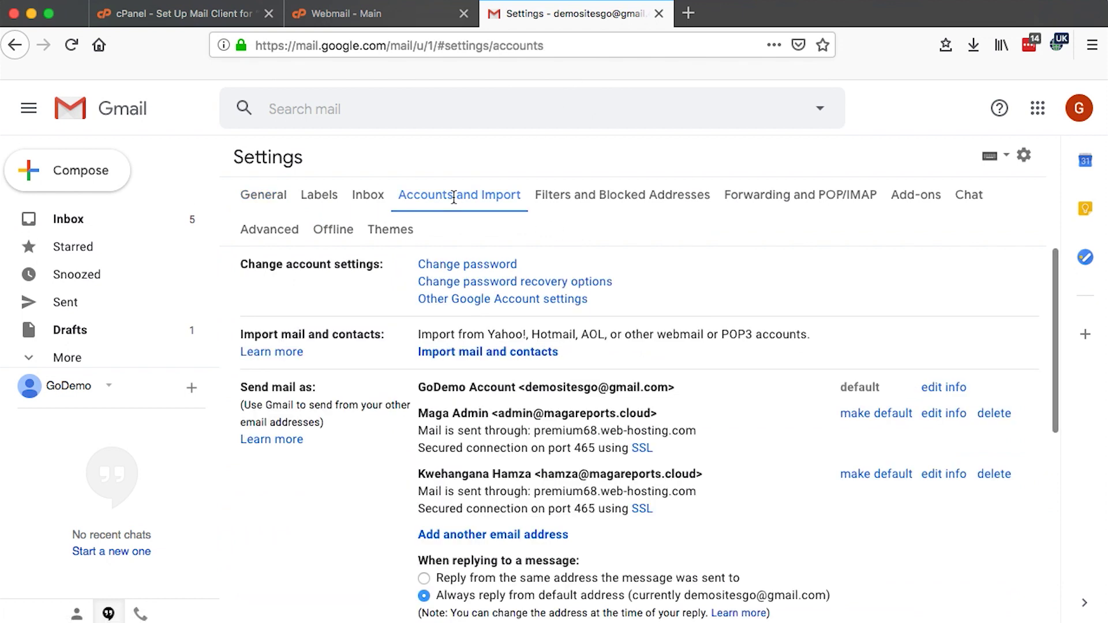
{"action": "scroll", "coordinate": [500, 467], "scroll_direction": "down", "scroll_amount": 5}
{"action": "scroll", "coordinate": [500, 466], "scroll_direction": "down", "scroll_amount": 1}
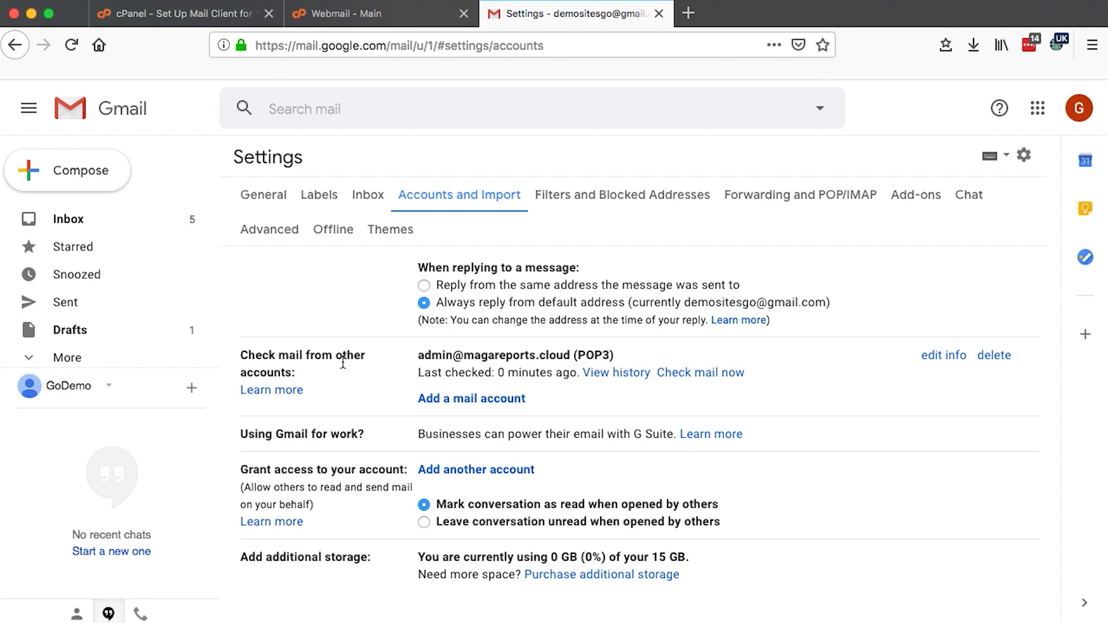
{"action": "scroll", "coordinate": [343, 362], "scroll_direction": "up", "scroll_amount": 3}
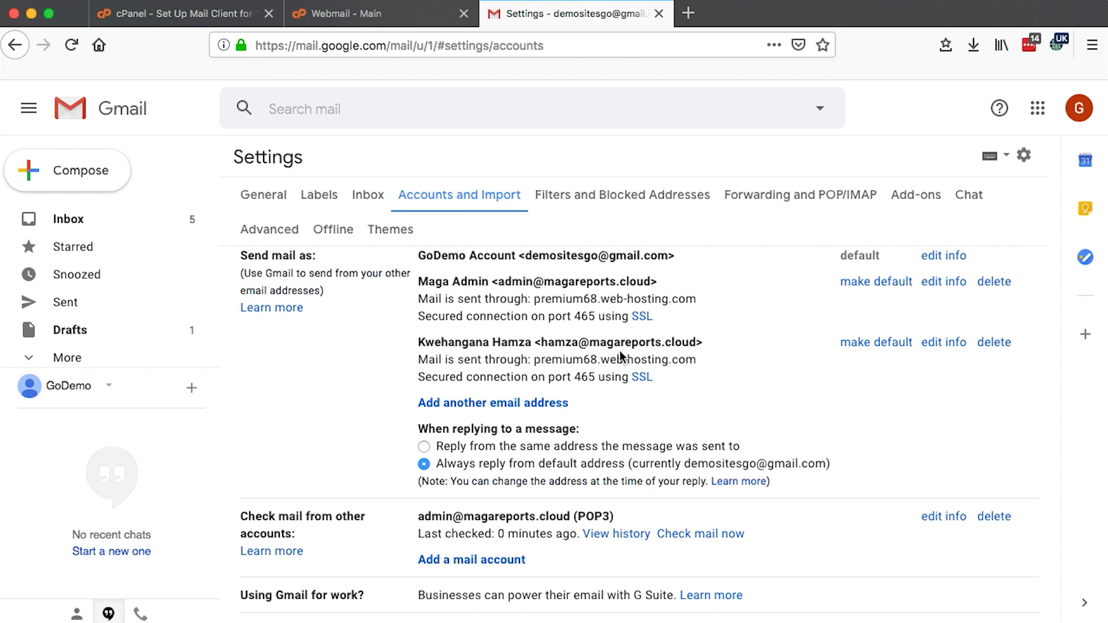
{"action": "scroll", "coordinate": [621, 355], "scroll_direction": "down", "scroll_amount": 1}
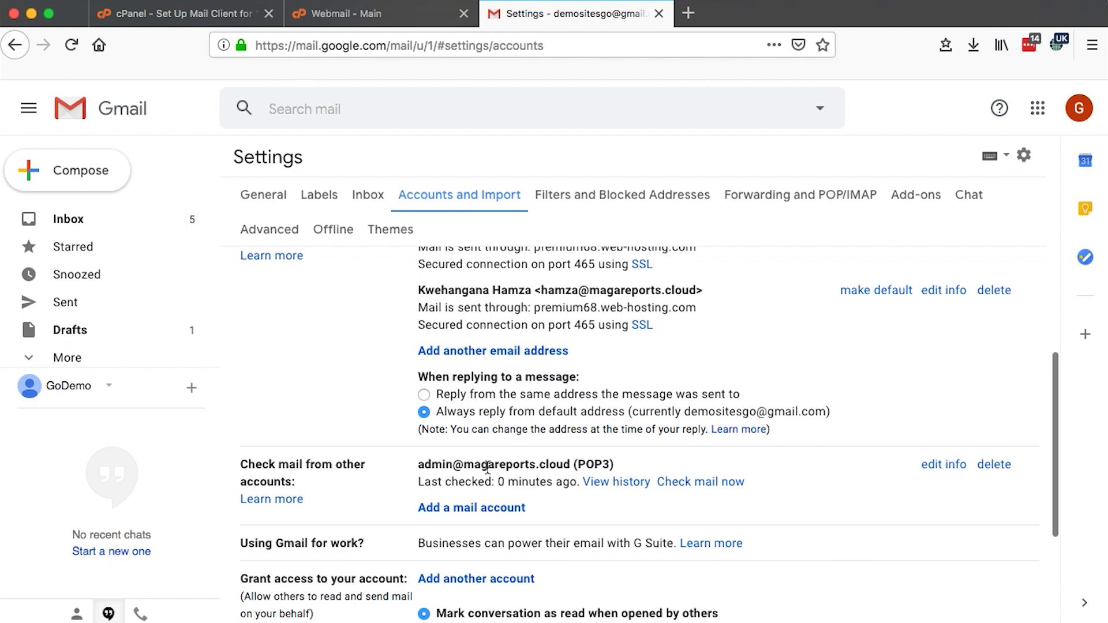
{"action": "left_click", "coordinate": [487, 509]}
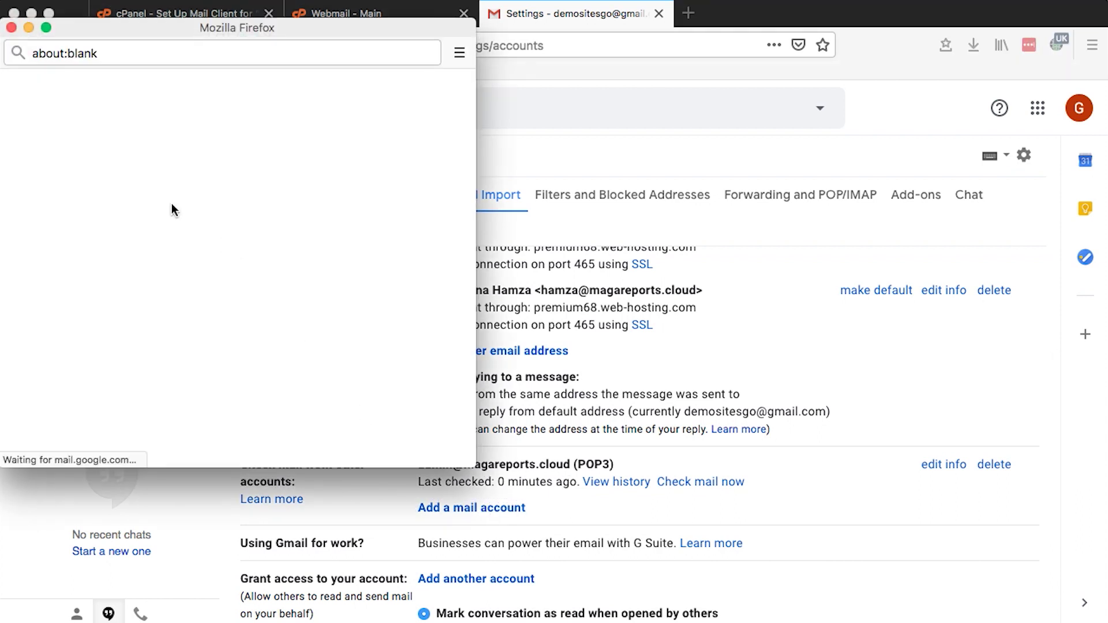
{"action": "left_click", "coordinate": [129, 140]}
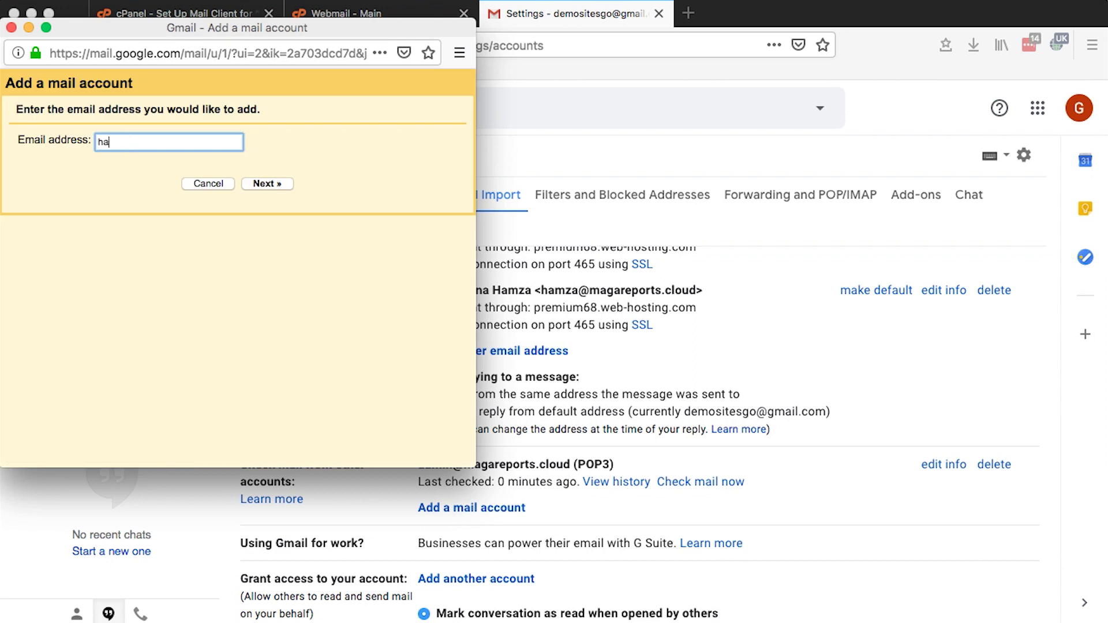
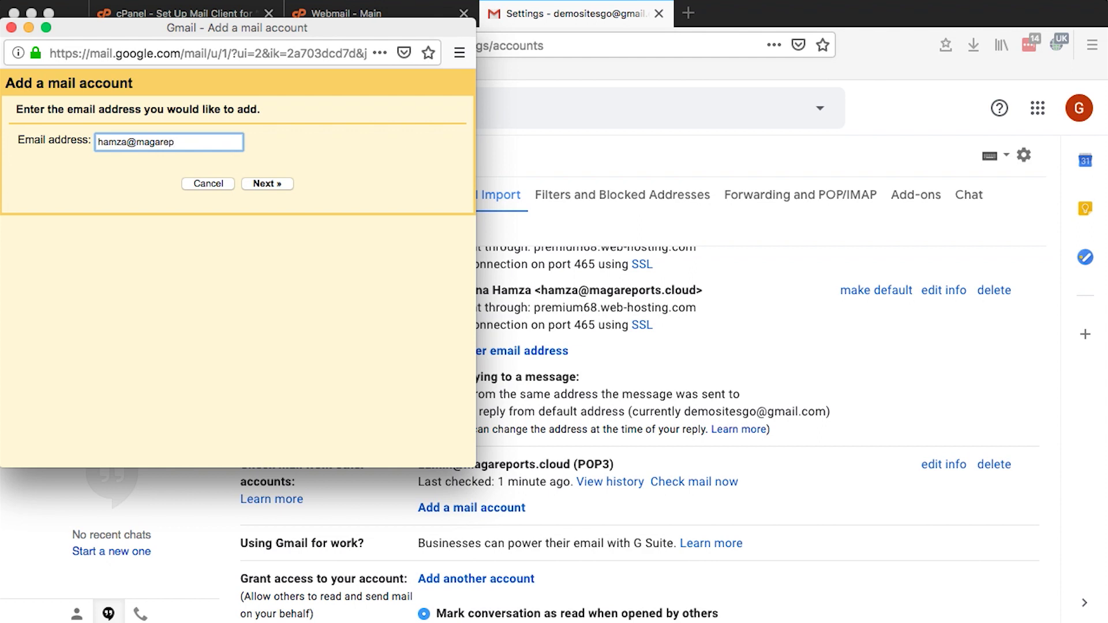
{"action": "left_click", "coordinate": [267, 183]}
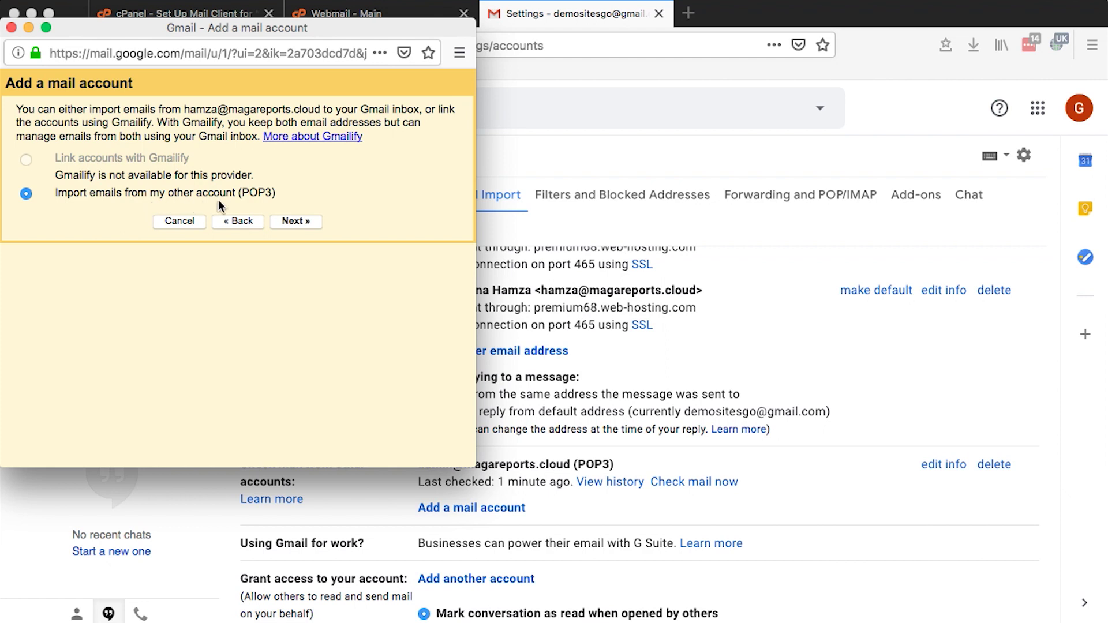
{"action": "left_click", "coordinate": [306, 219]}
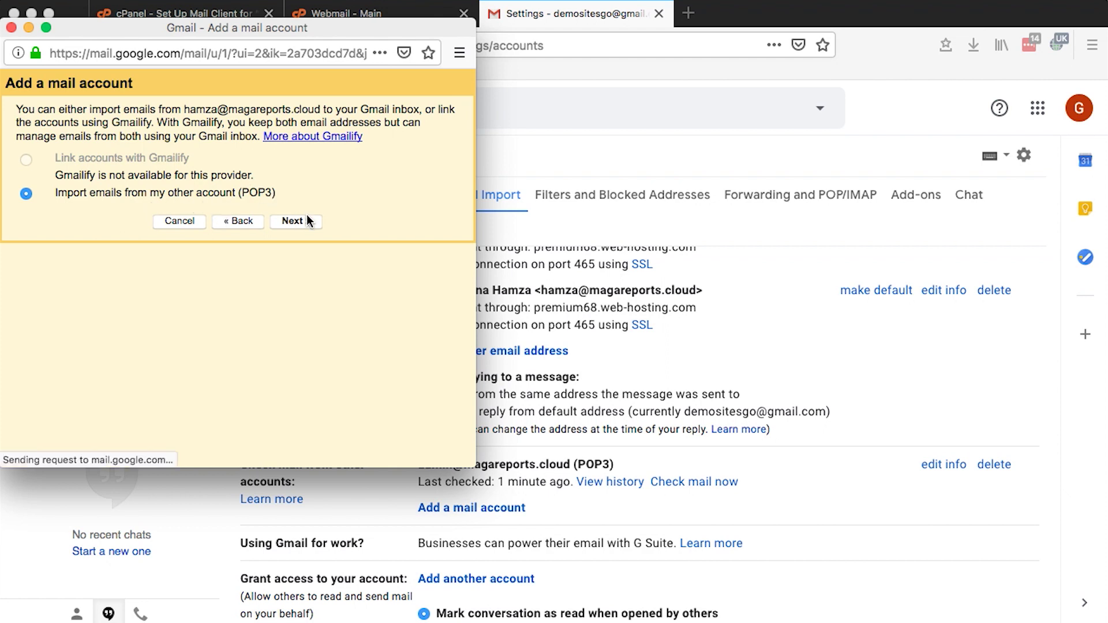
{"action": "double_click", "coordinate": [171, 159]}
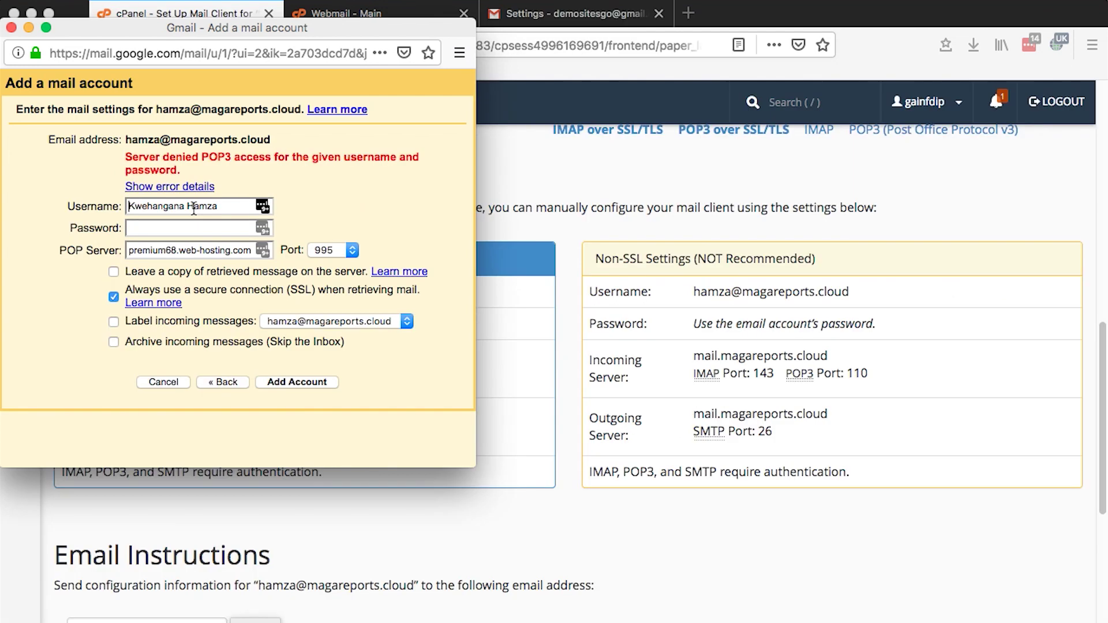
{"action": "double_click", "coordinate": [194, 208]}
{"action": "triple_click", "coordinate": [194, 207]}
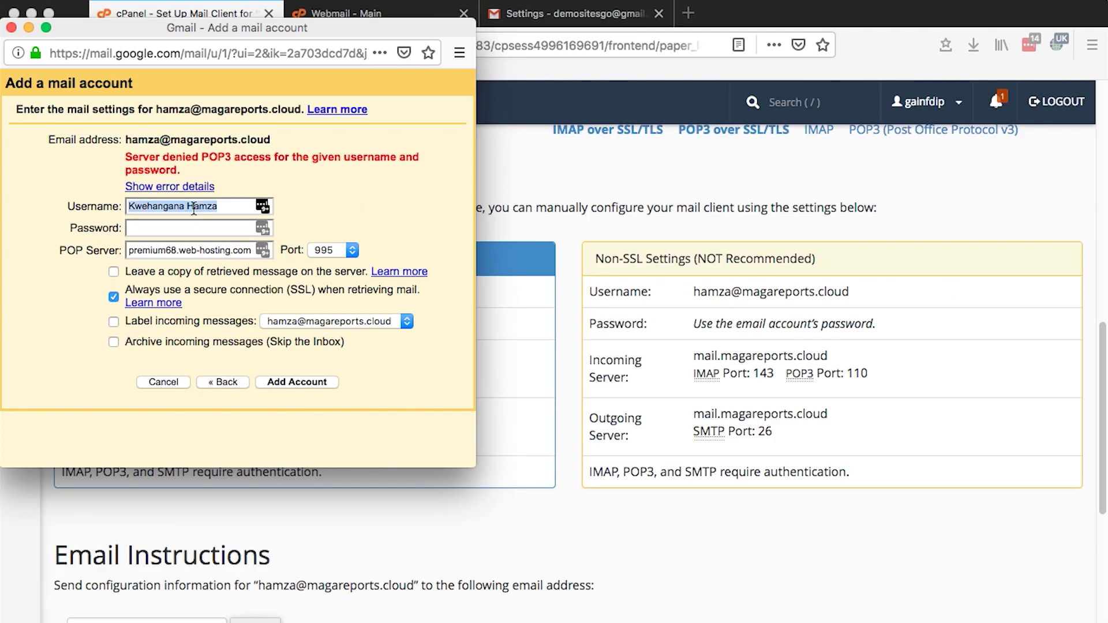
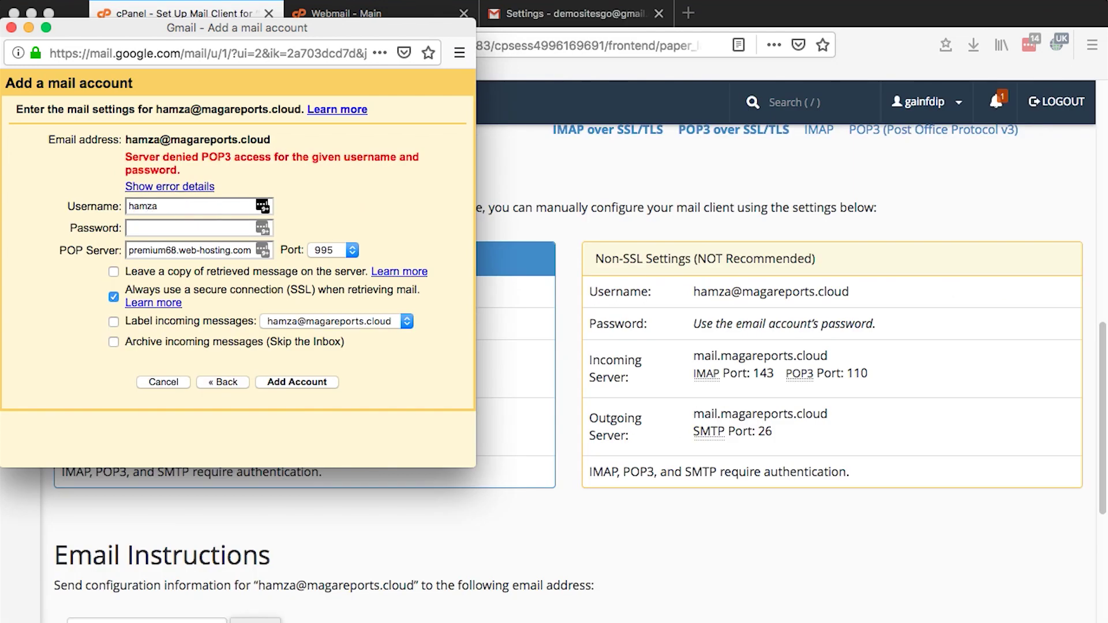
{"action": "left_click", "coordinate": [177, 229]}
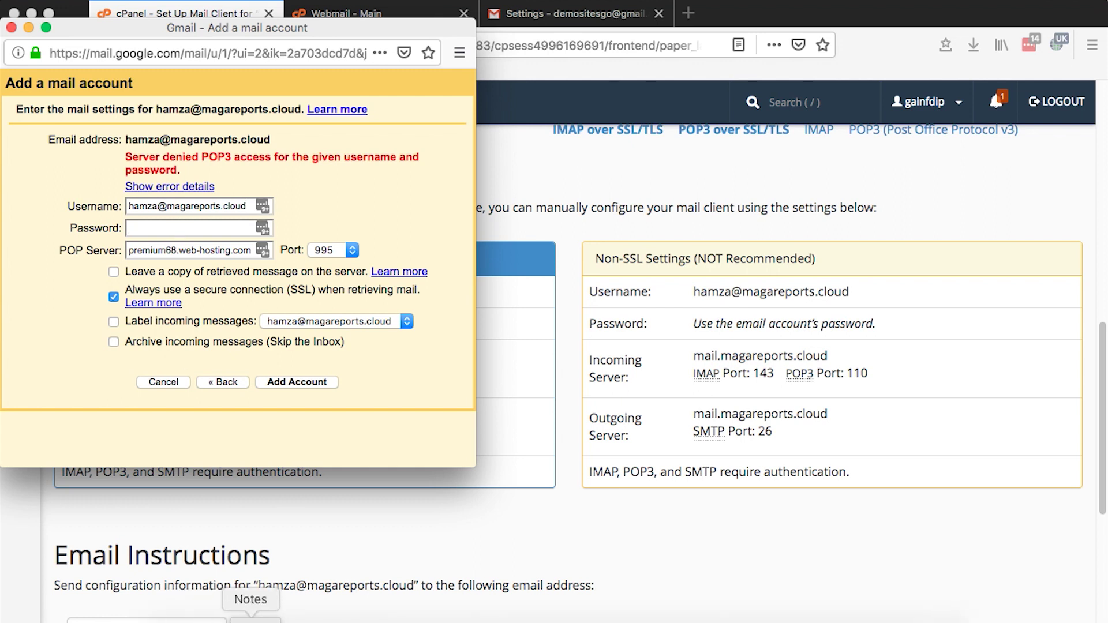
{"action": "left_click", "coordinate": [248, 612]}
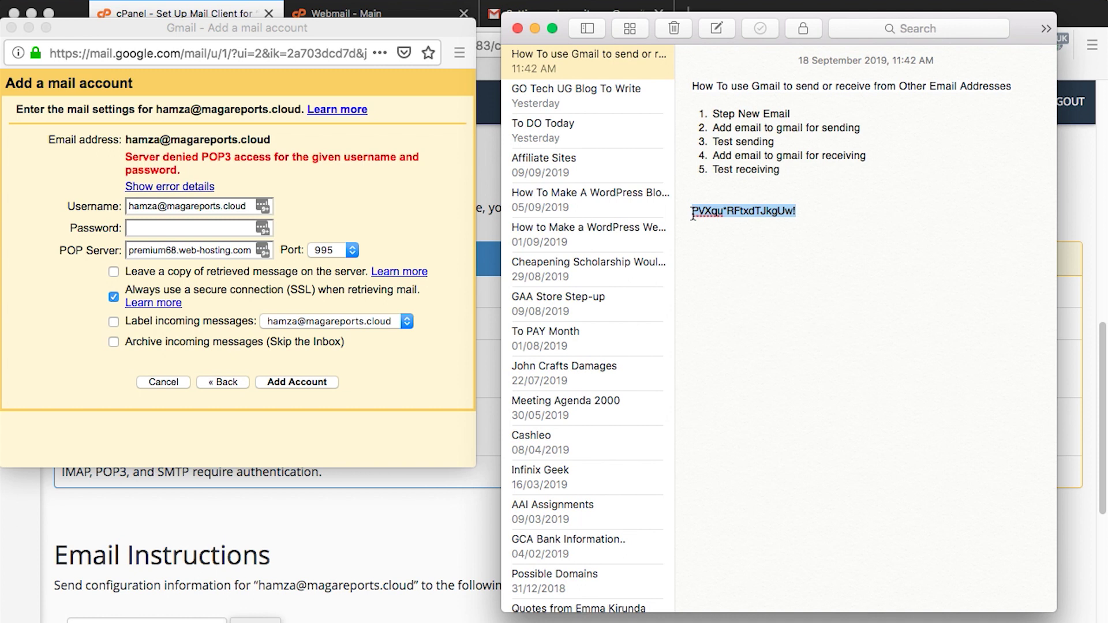
{"action": "left_click_drag", "start_coordinate": [692, 211], "coordinate": [889, 206]}
{"action": "left_click", "coordinate": [138, 226]}
{"action": "key", "text": "super+v"}
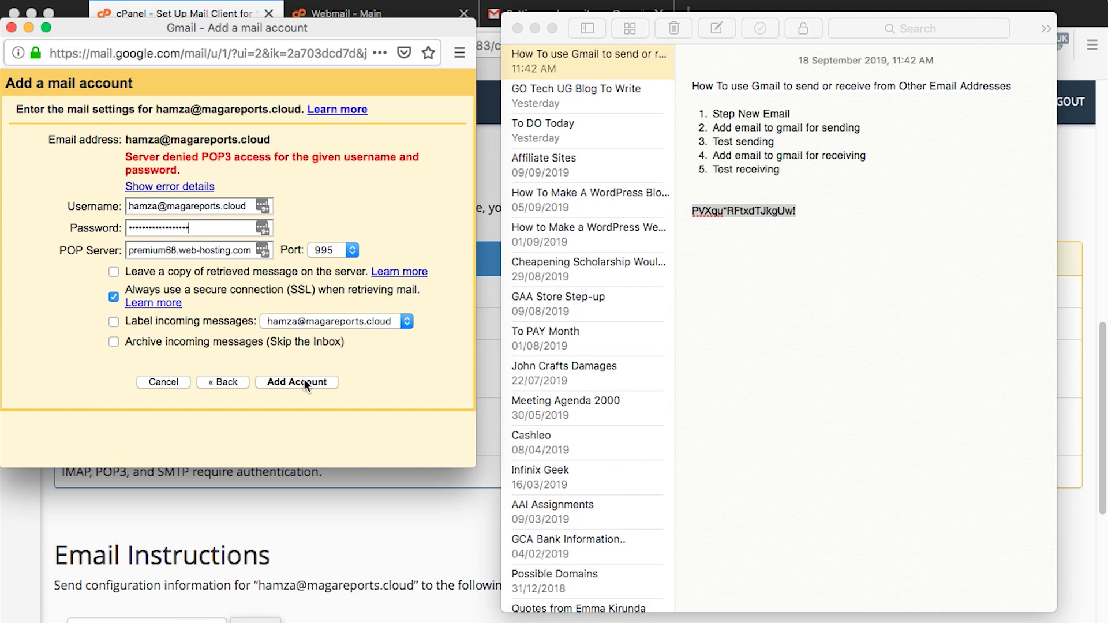
{"action": "left_click", "coordinate": [188, 269]}
{"action": "left_click", "coordinate": [308, 382]}
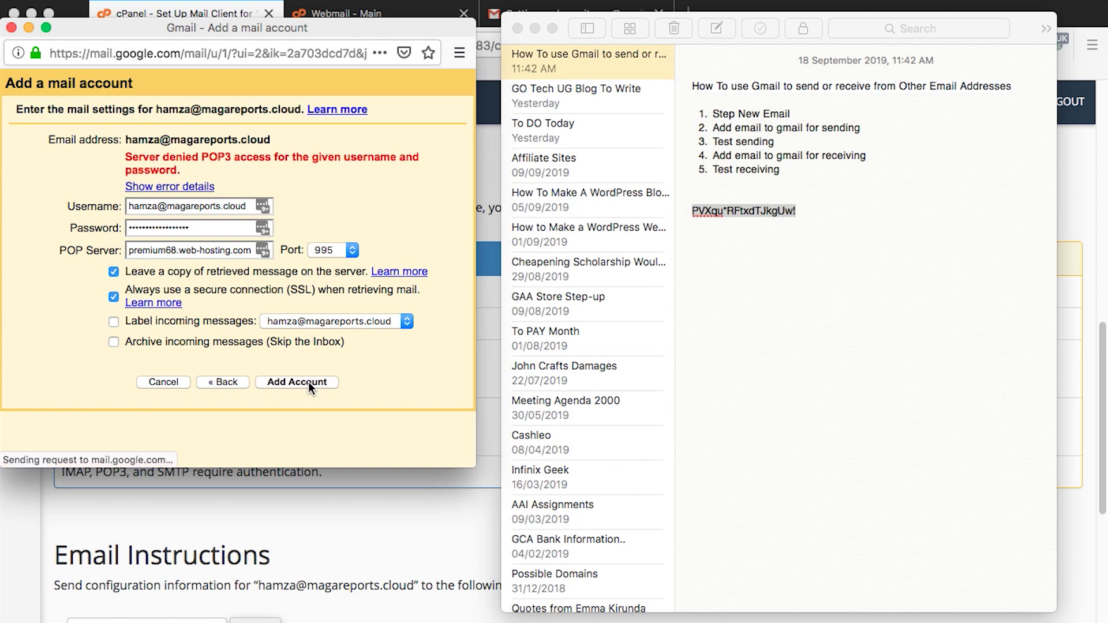
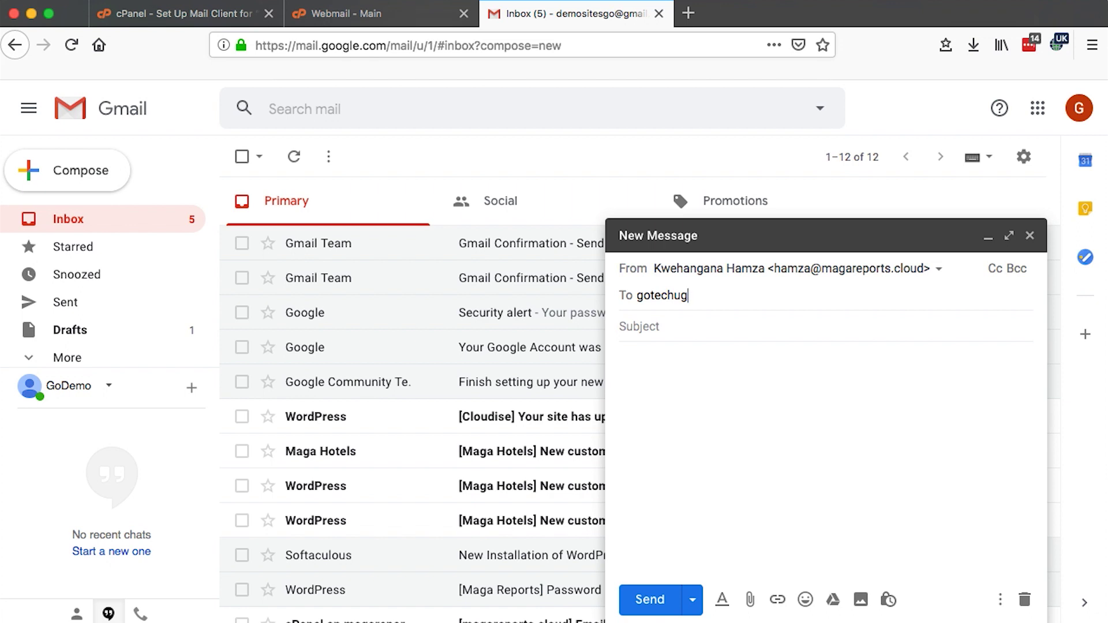
- Send the Gmail recipient a message titled 'Testing' with body 'Please respond to this mail'
{"action": "type", "text": "ail.com"}
{"action": "left_click", "coordinate": [660, 326]}
{"action": "type", "text": "T"}
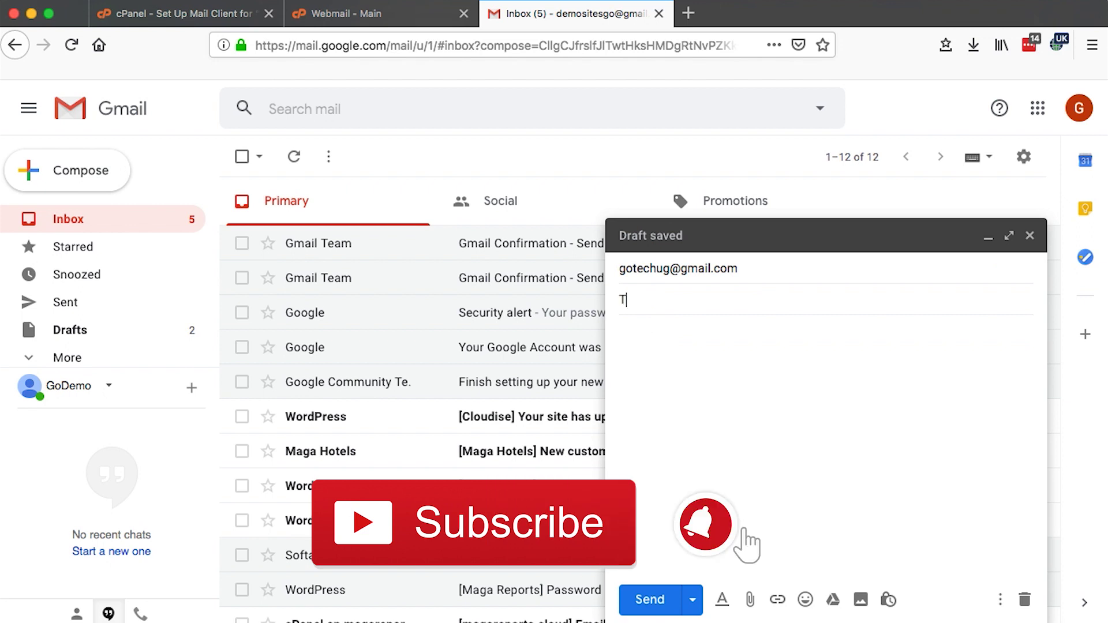
{"action": "type", "text": "esting"}
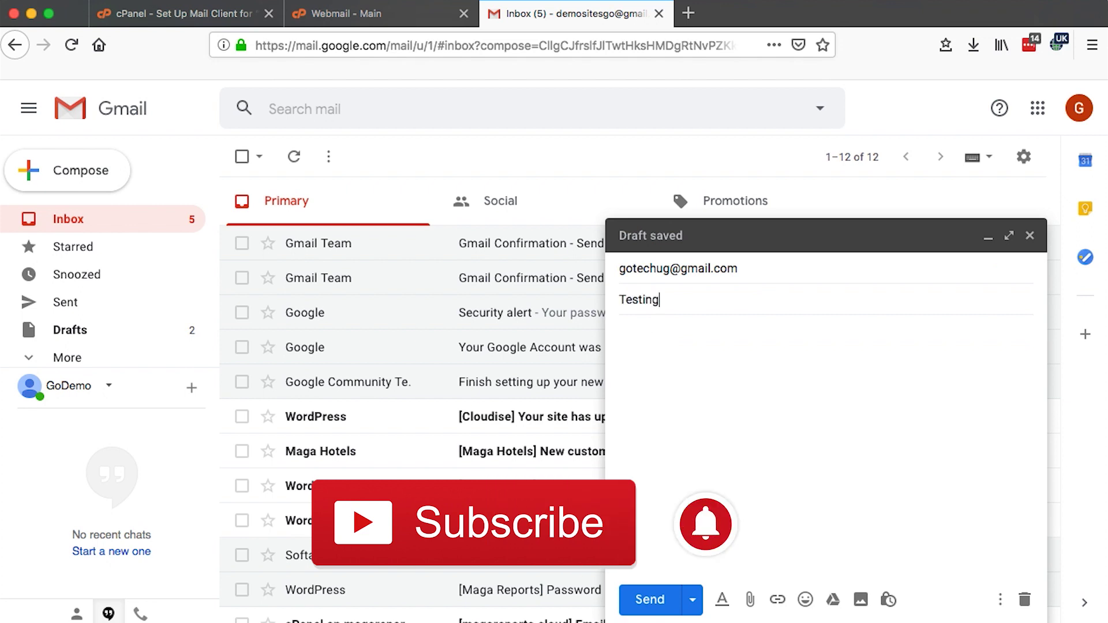
{"action": "left_click", "coordinate": [661, 366]}
{"action": "type", "text": "Please"}
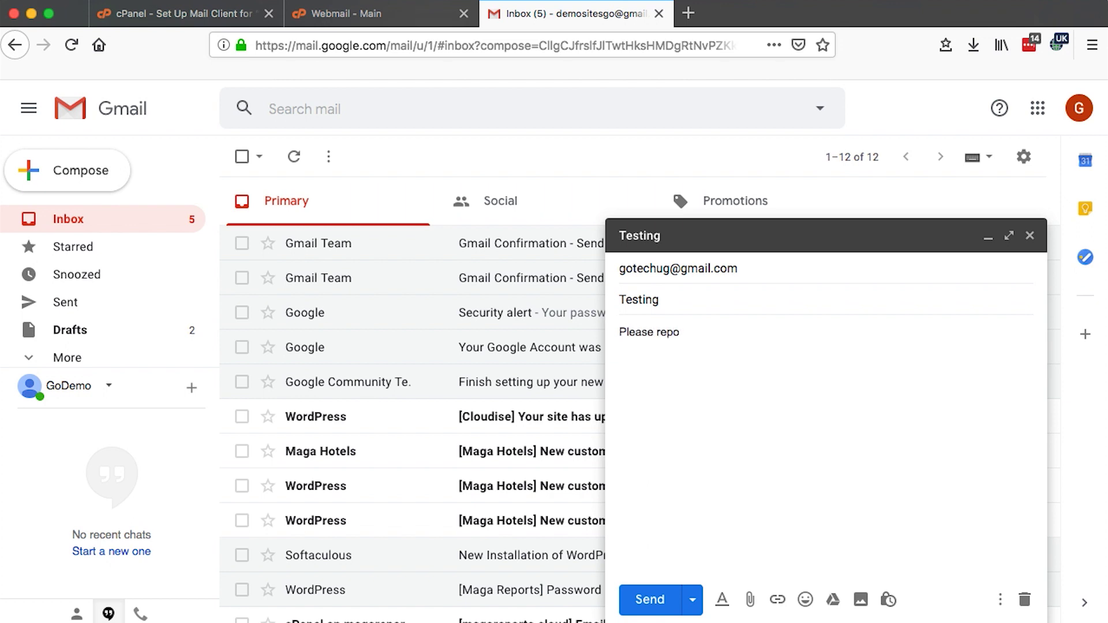
{"action": "type", "text": " resp"}
{"action": "key", "text": "BackSpace"}
{"action": "type", "text": "spond to this mail"}
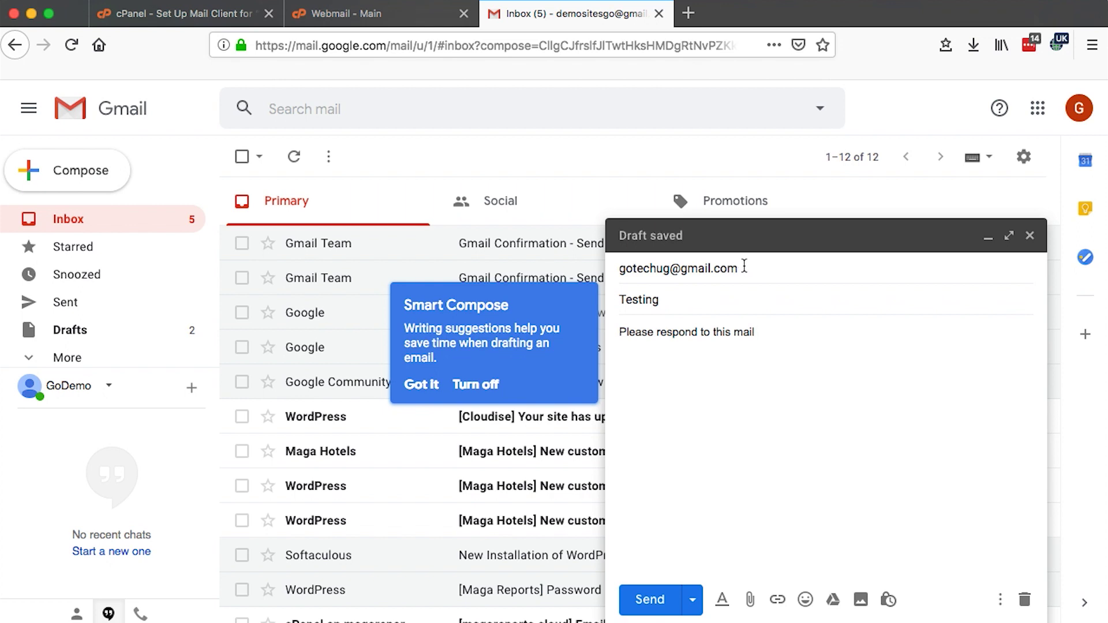
{"action": "left_click", "coordinate": [745, 266]}
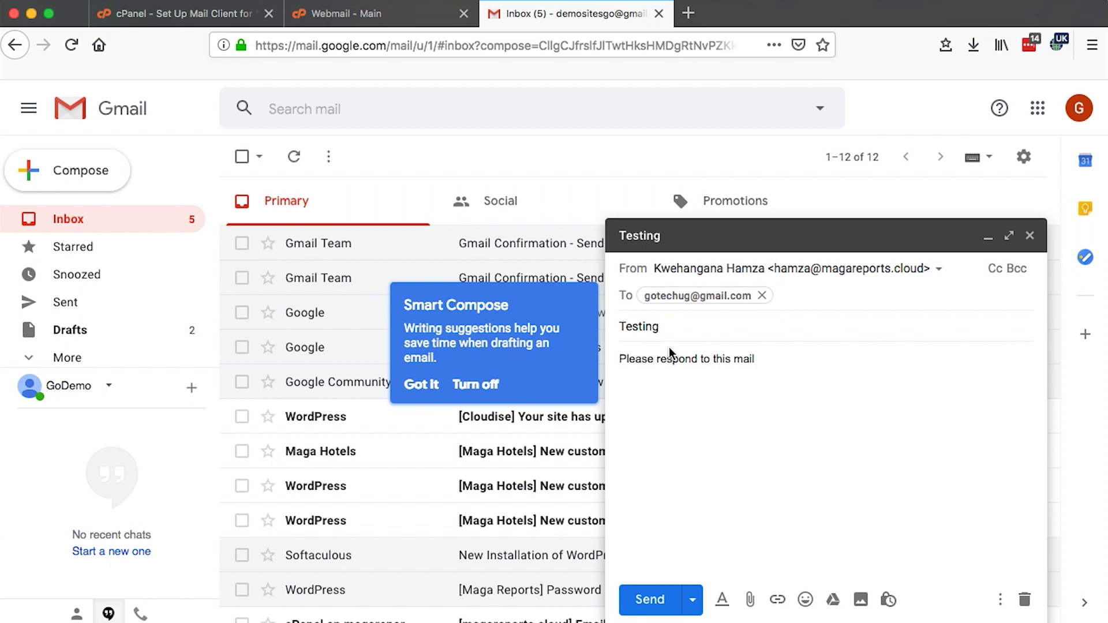
{"action": "left_click", "coordinate": [674, 425]}
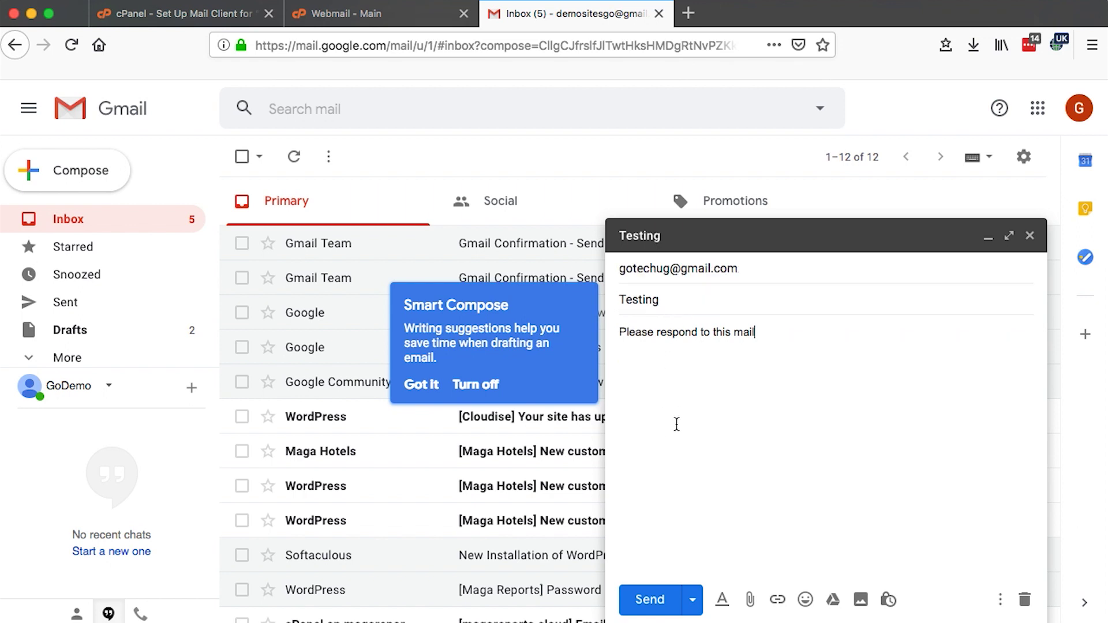
{"action": "left_click", "coordinate": [646, 600]}
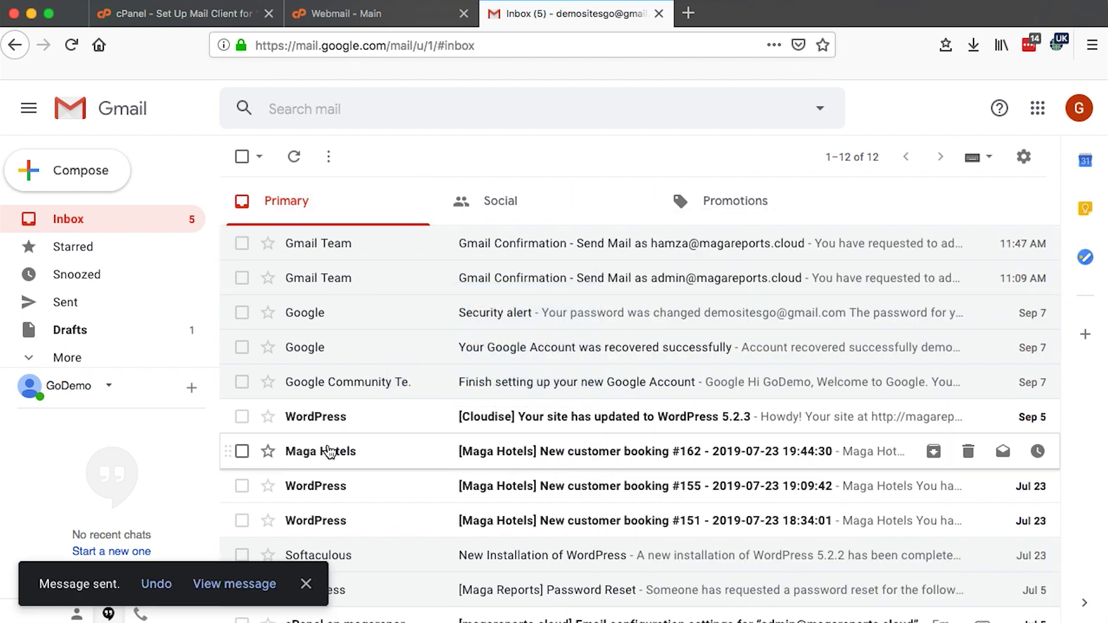
- Dismiss the sent notice and open the Testing message from the Sent folder
{"action": "left_click", "coordinate": [79, 227]}
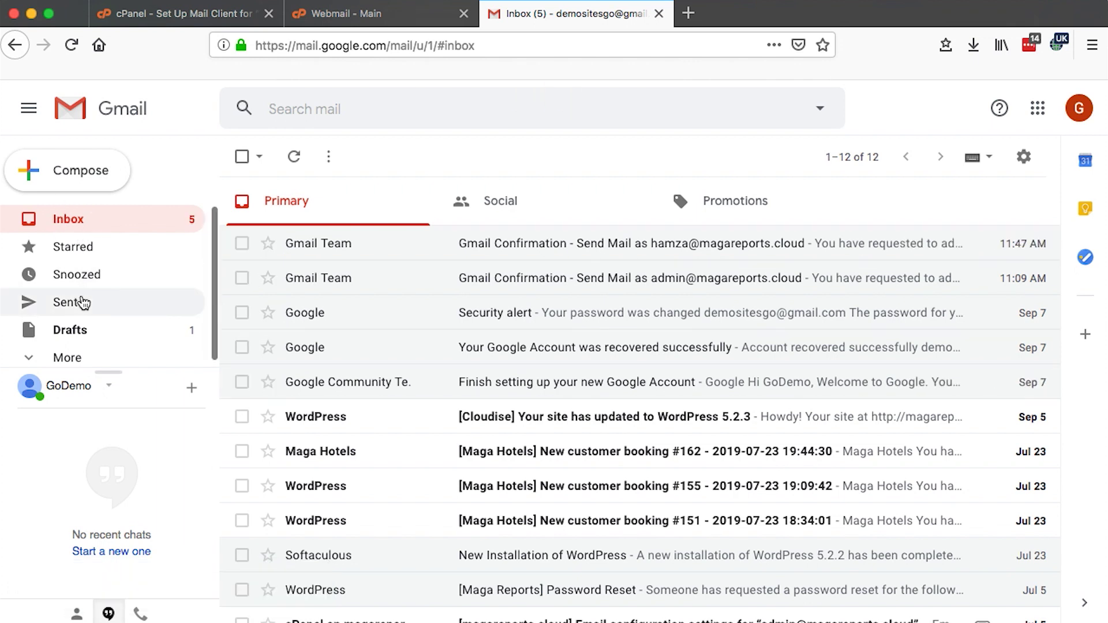
{"action": "left_click", "coordinate": [34, 306]}
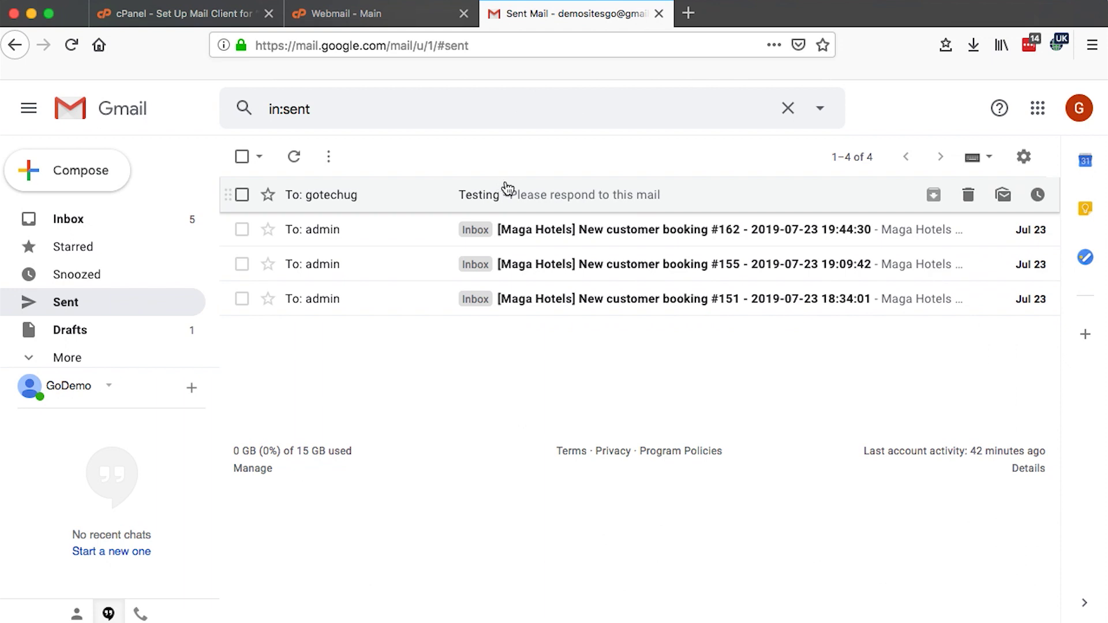
{"action": "left_click", "coordinate": [511, 190]}
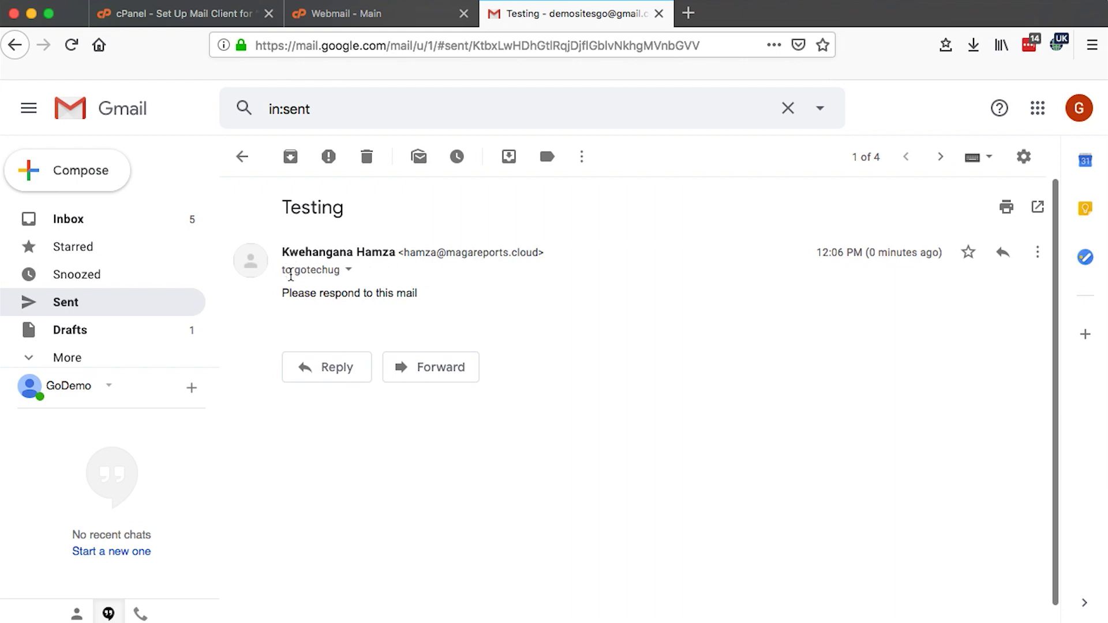
{"action": "mouse_move", "coordinate": [332, 269]}
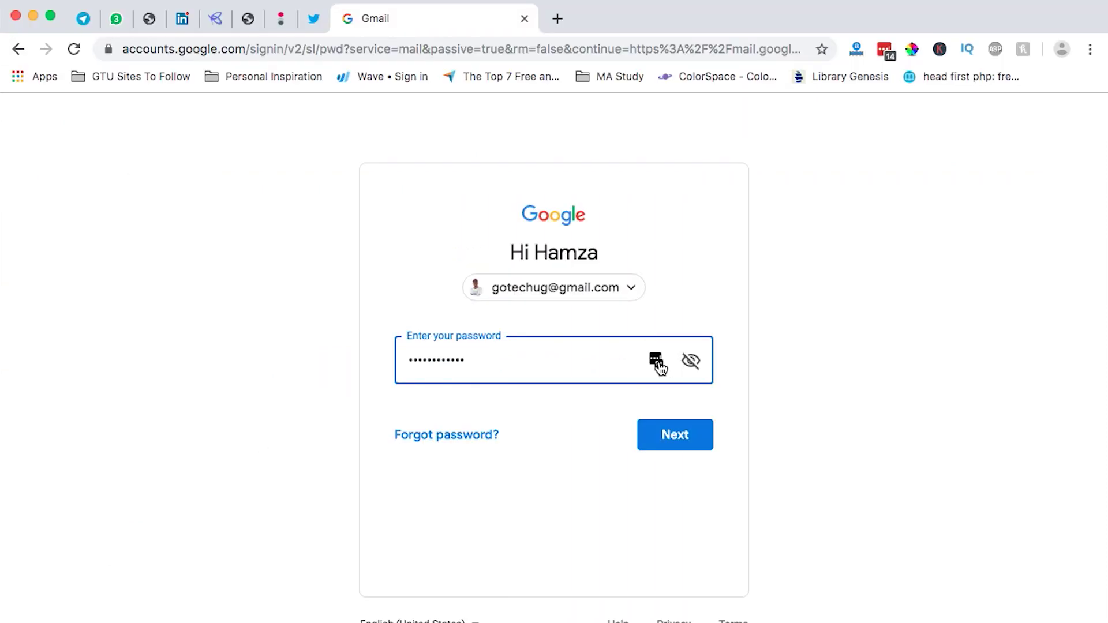
- Sign in to the recipient's Gmail account and open the received Testing email
{"action": "left_click", "coordinate": [664, 442]}
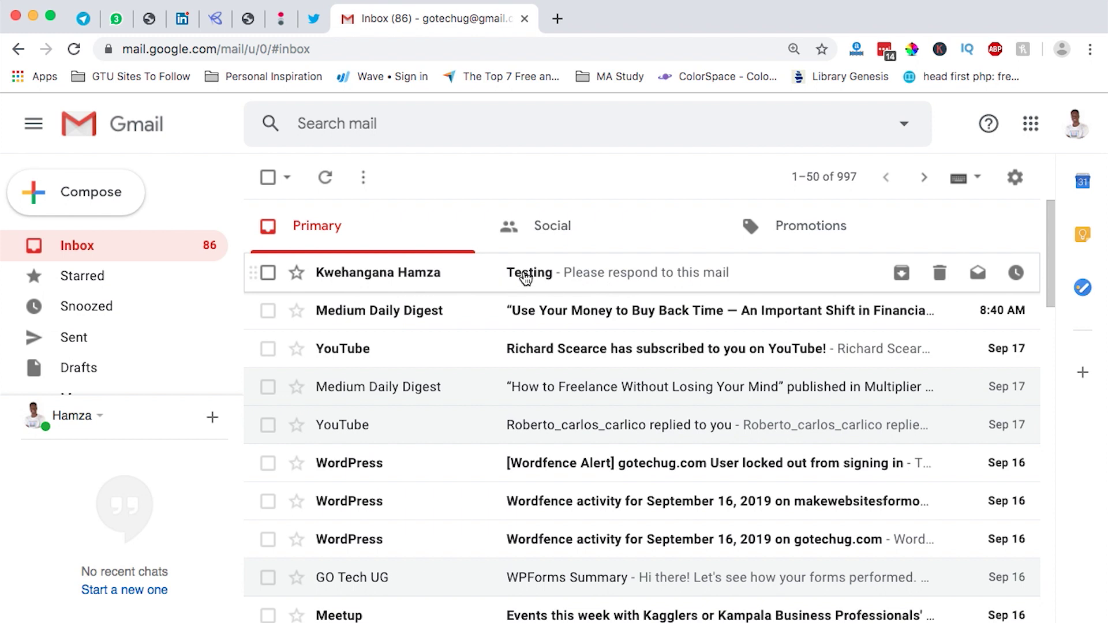
{"action": "left_click", "coordinate": [600, 277]}
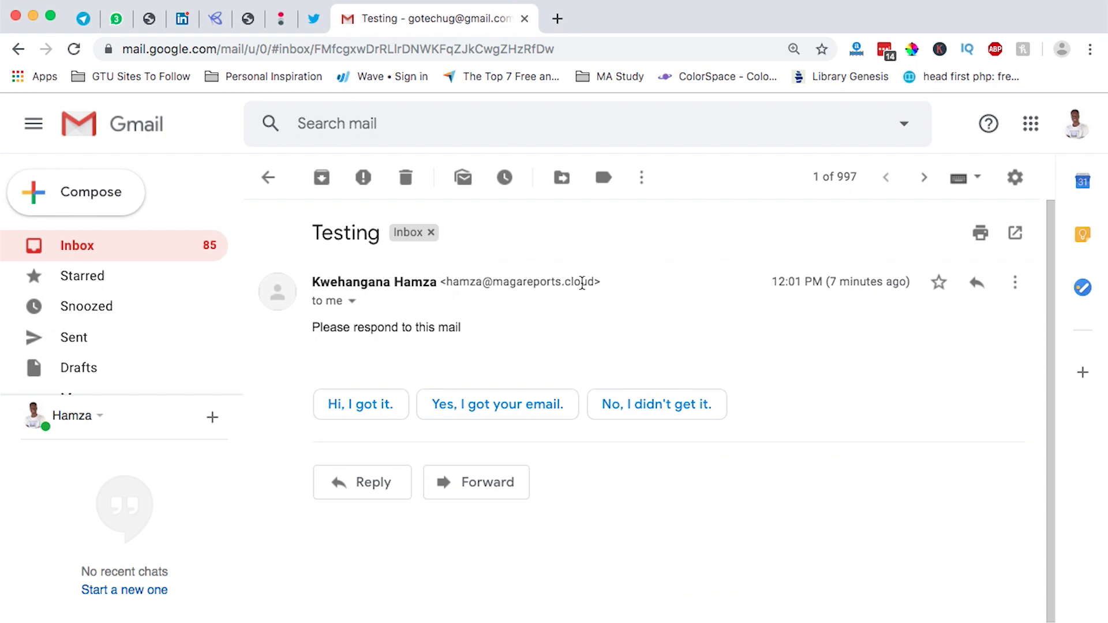
{"action": "left_click", "coordinate": [372, 483]}
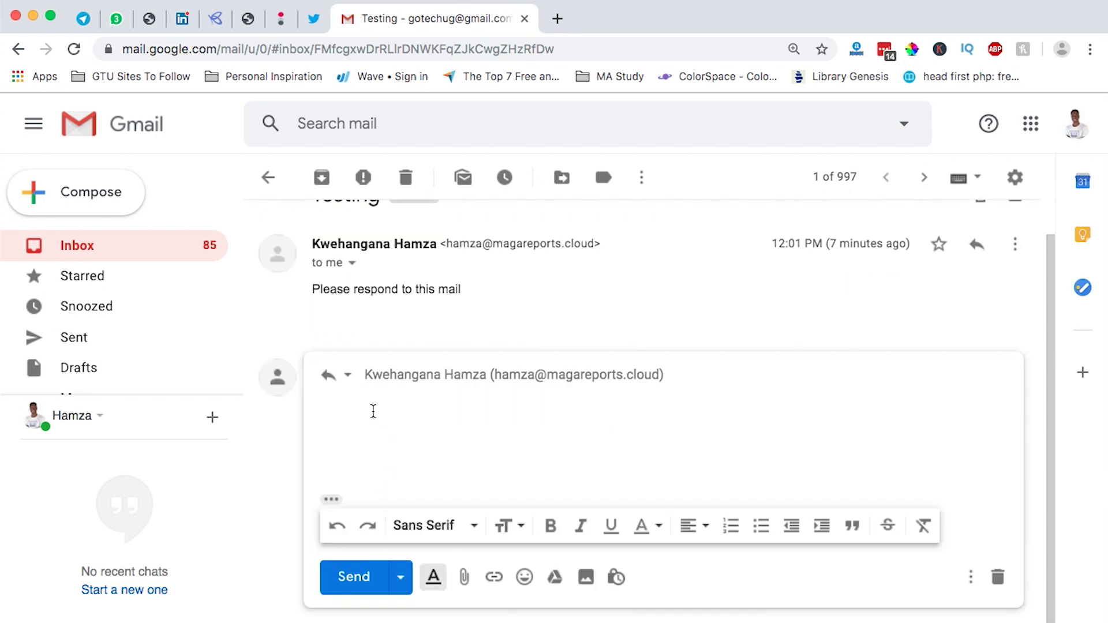
- Reply with 'Email received, Thank for the work' and send it
{"action": "type", "text": "Email received"}
{"action": "key", "text": "Tab"}
{"action": "type", "text": "Thank for the"}
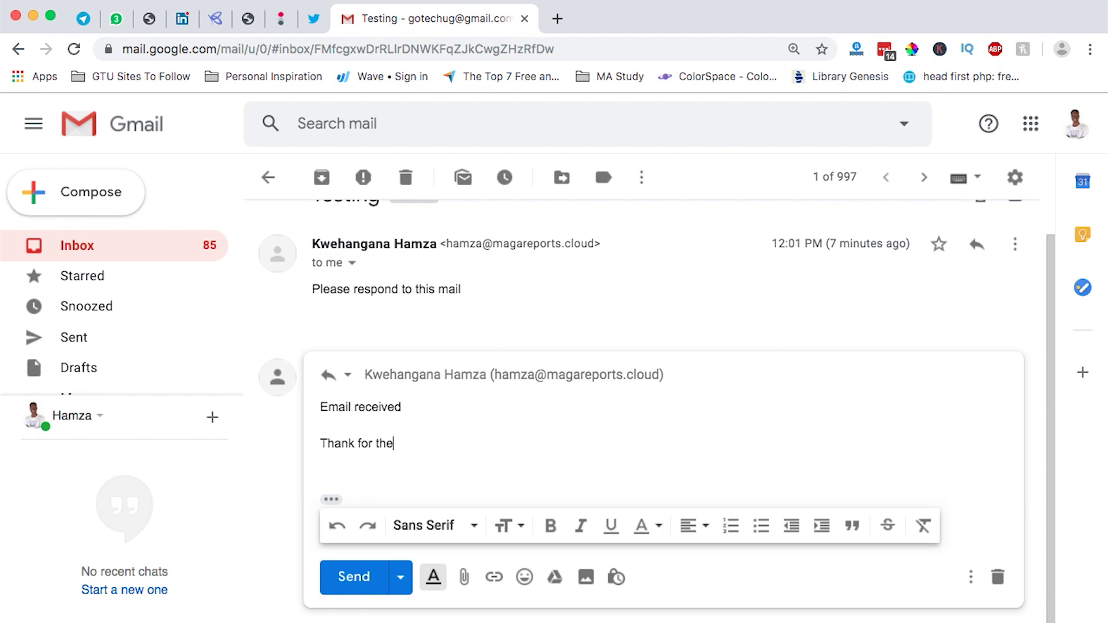
{"action": "type", "text": " wwork"}
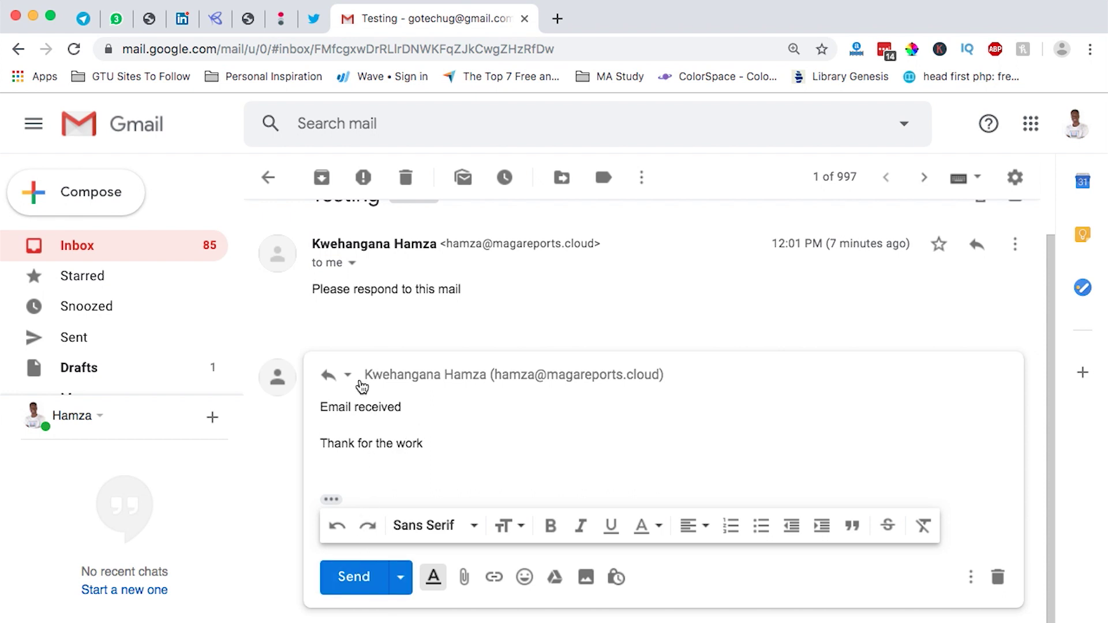
{"action": "left_click", "coordinate": [422, 378]}
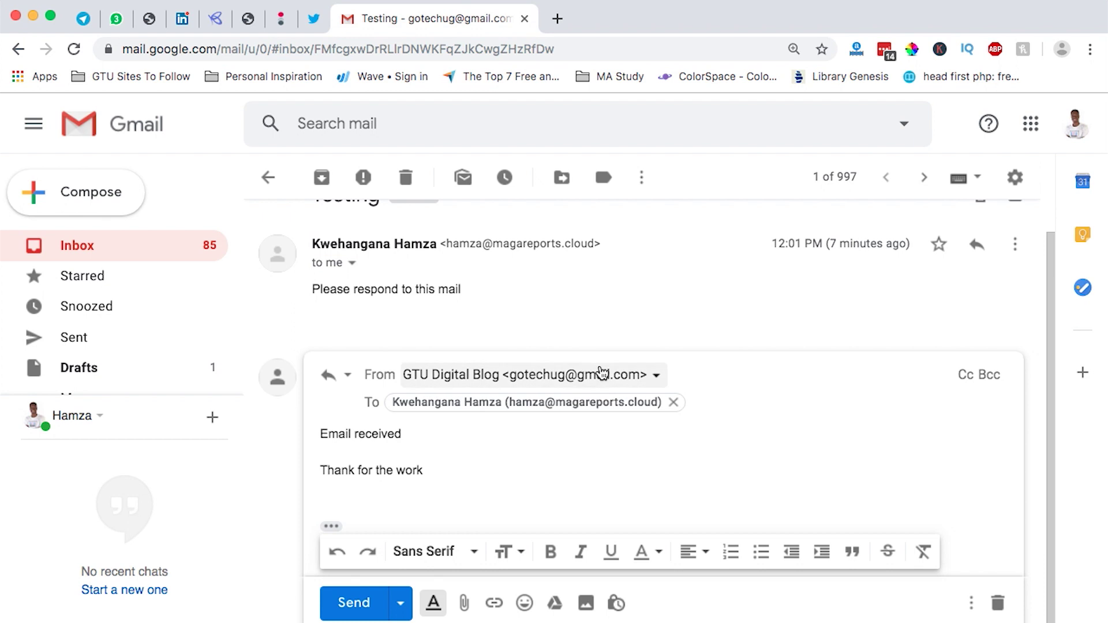
{"action": "left_click", "coordinate": [359, 467]}
{"action": "left_click", "coordinate": [356, 580]}
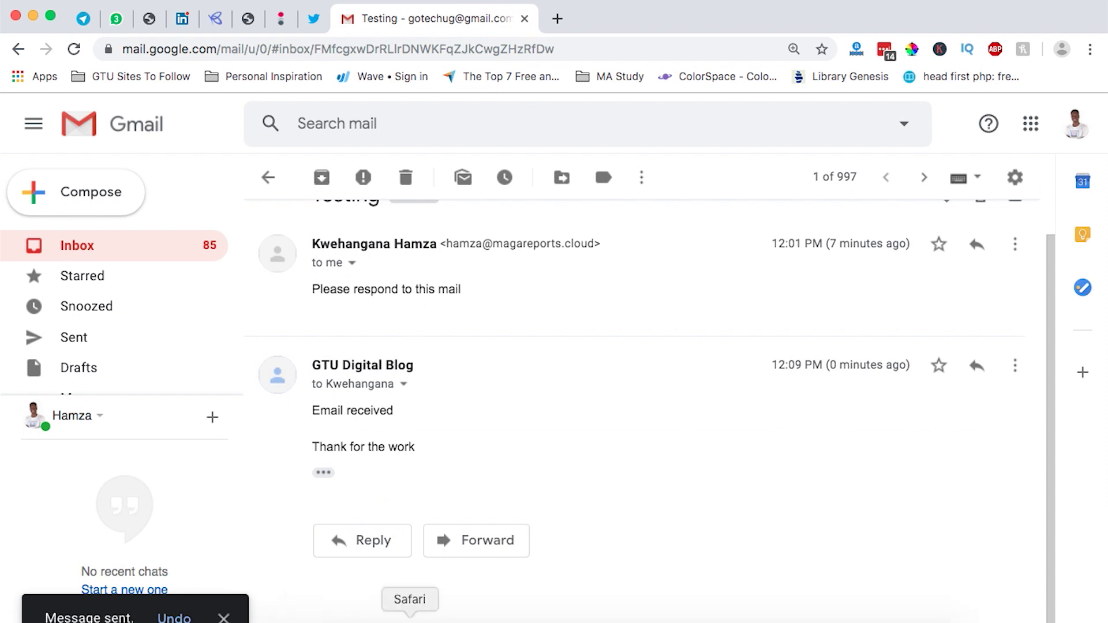
{"action": "left_click", "coordinate": [440, 620]}
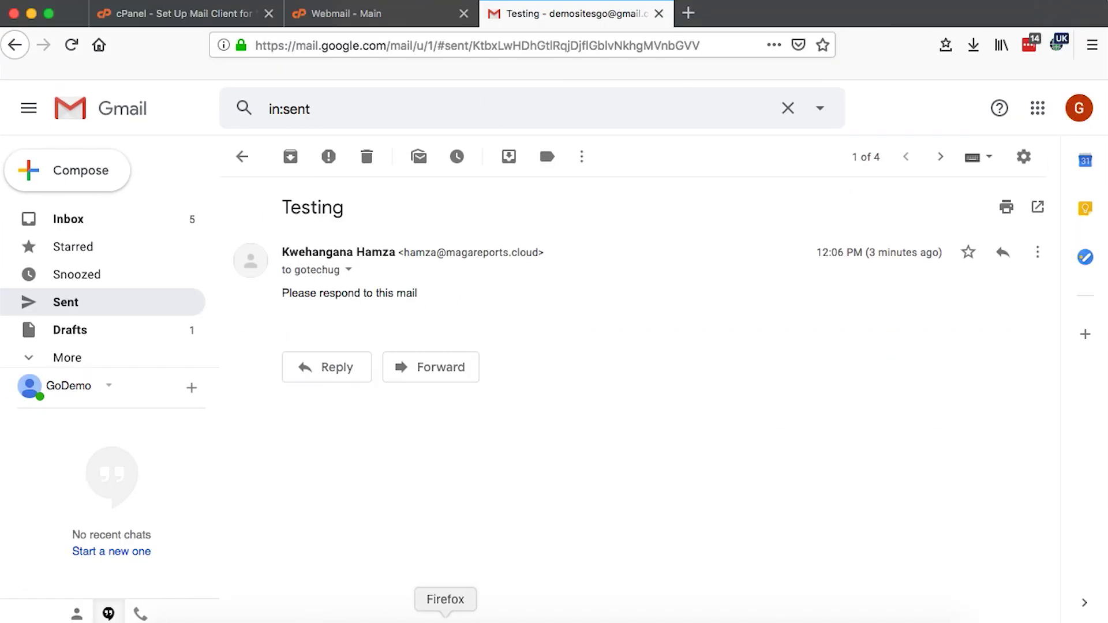
- Show and refresh the second account's inbox, then bring up quick settings
{"action": "left_click", "coordinate": [91, 222]}
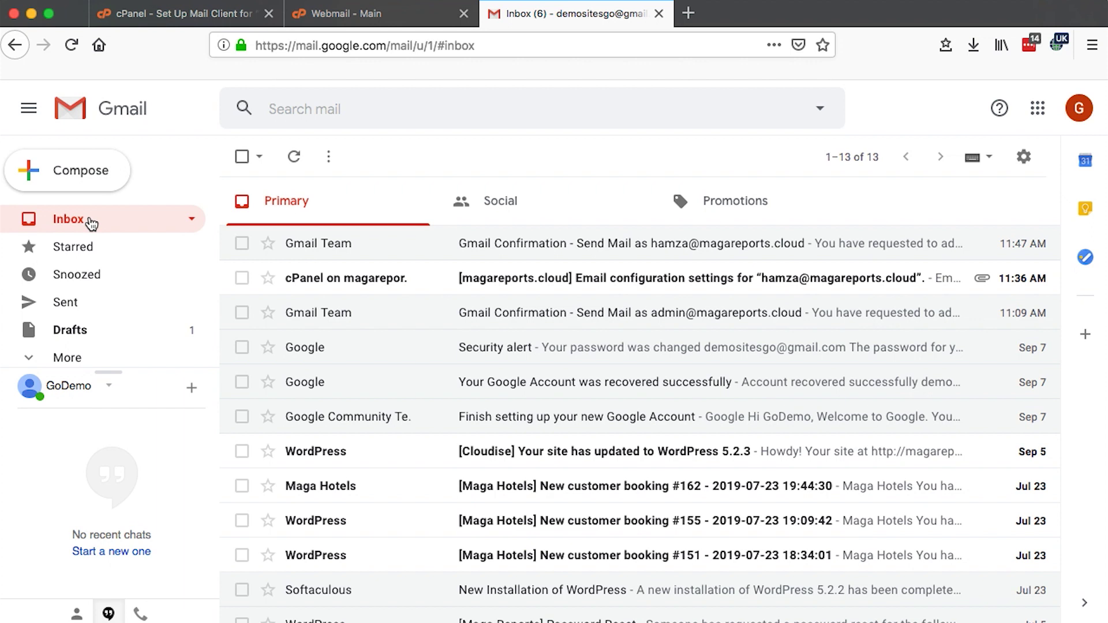
{"action": "left_click", "coordinate": [91, 221]}
{"action": "left_click", "coordinate": [1023, 160]}
- Under Accounts and Import, run Check mail now for the second POP3 account, then view the inbox
{"action": "left_click", "coordinate": [943, 261]}
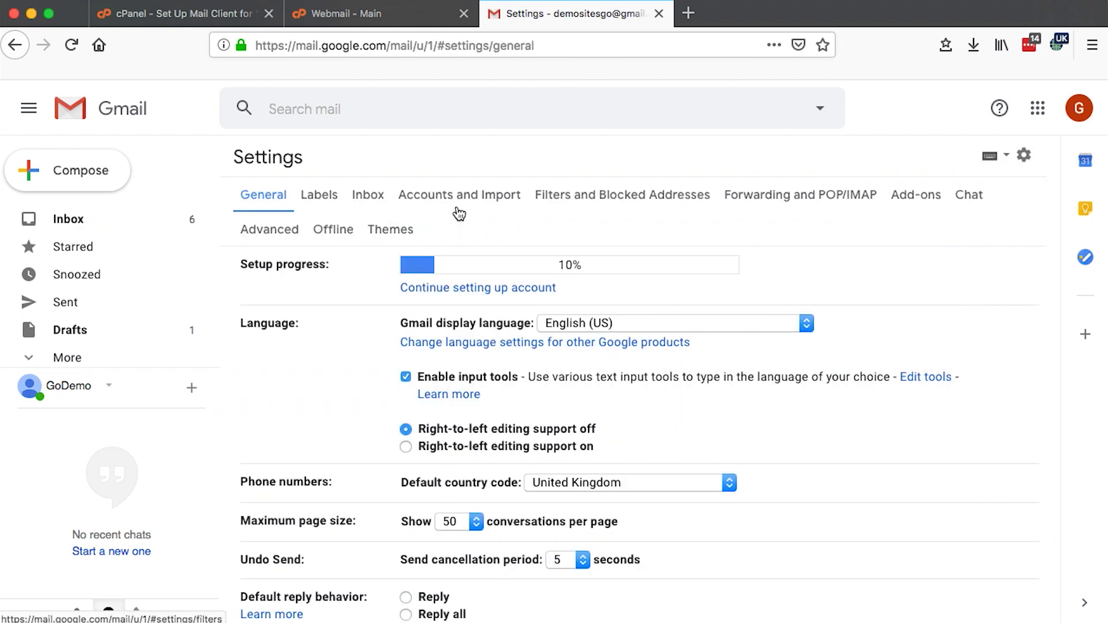
{"action": "left_click", "coordinate": [458, 195]}
{"action": "scroll", "coordinate": [682, 439], "scroll_direction": "down", "scroll_amount": 5}
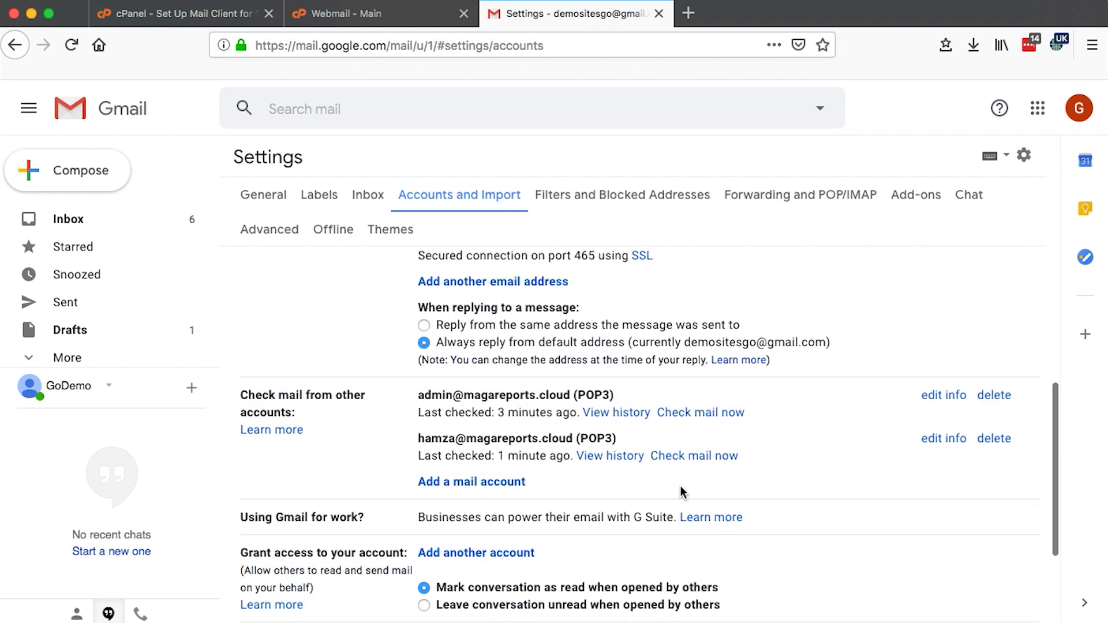
{"action": "scroll", "coordinate": [681, 492], "scroll_direction": "down", "scroll_amount": 1}
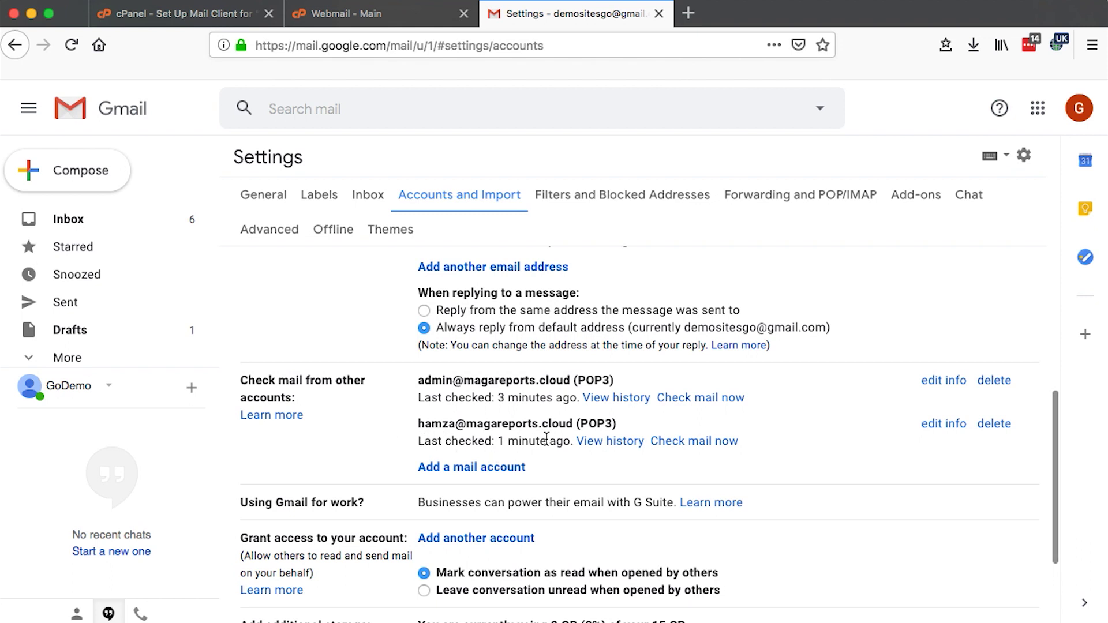
{"action": "left_click", "coordinate": [686, 443]}
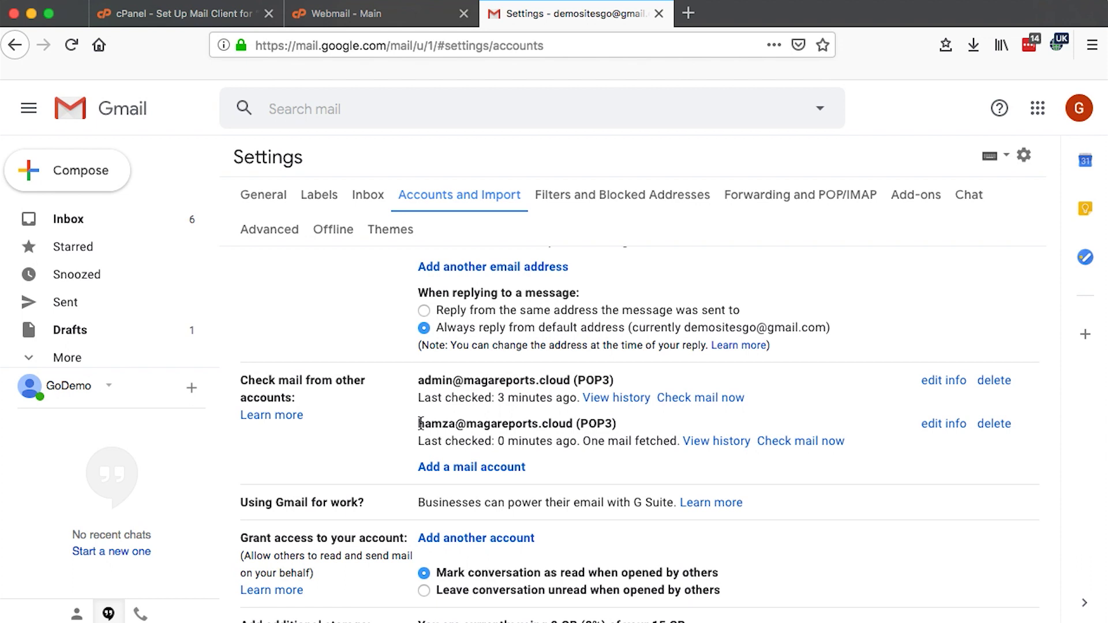
{"action": "left_click", "coordinate": [78, 222]}
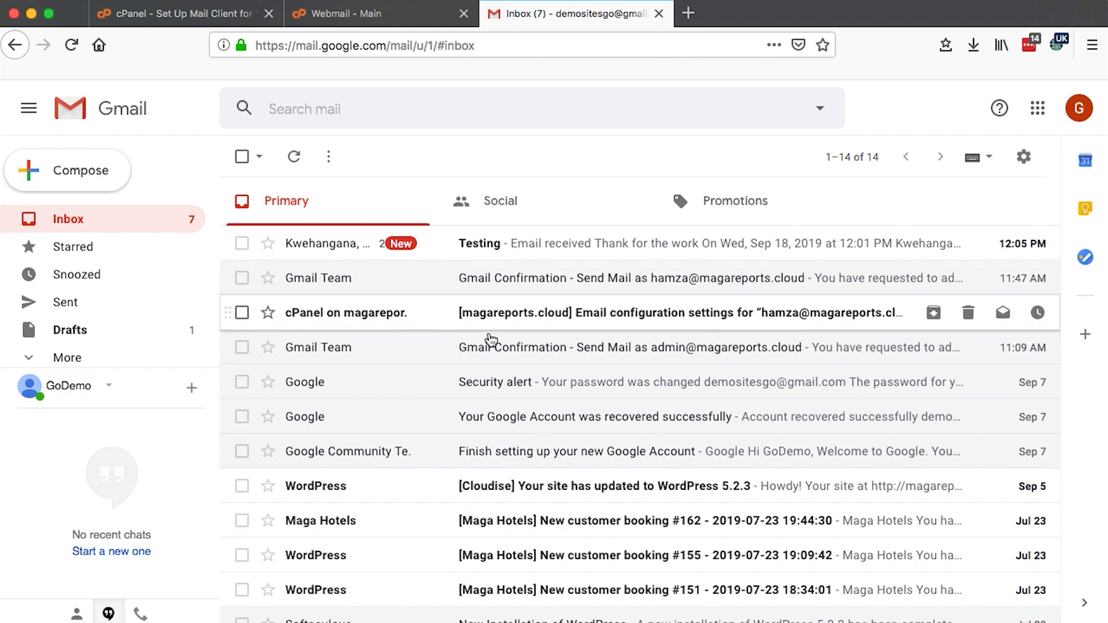
- Read the two-message Testing thread and its sender details, then close the Webmail tab
{"action": "left_click", "coordinate": [524, 250]}
{"action": "left_click_drag", "start_coordinate": [551, 367], "coordinate": [704, 388]}
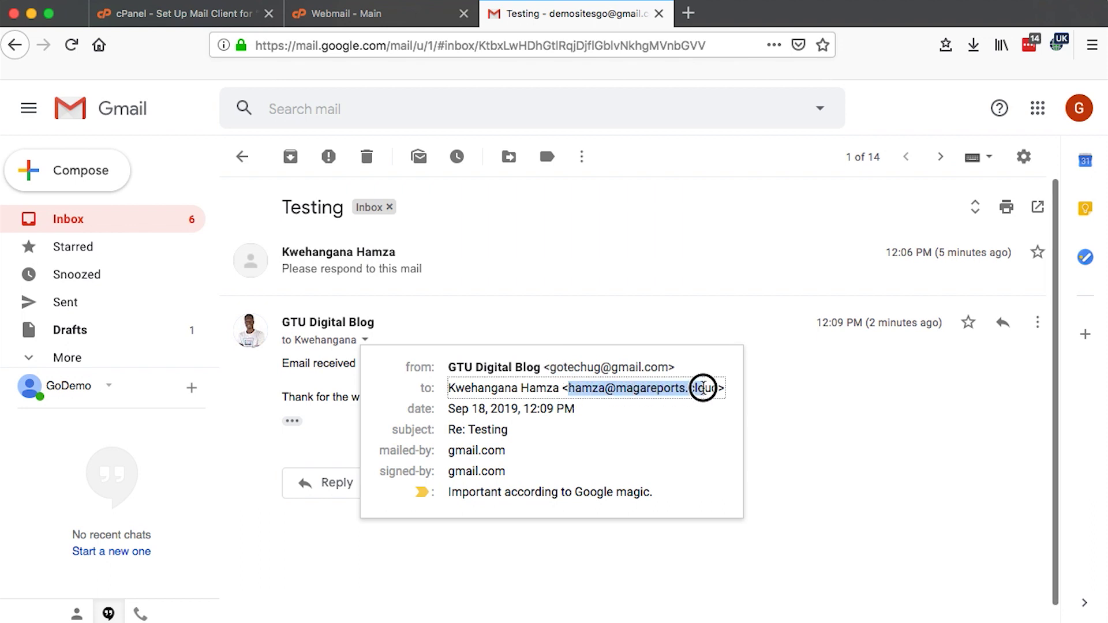
{"action": "left_click", "coordinate": [310, 367]}
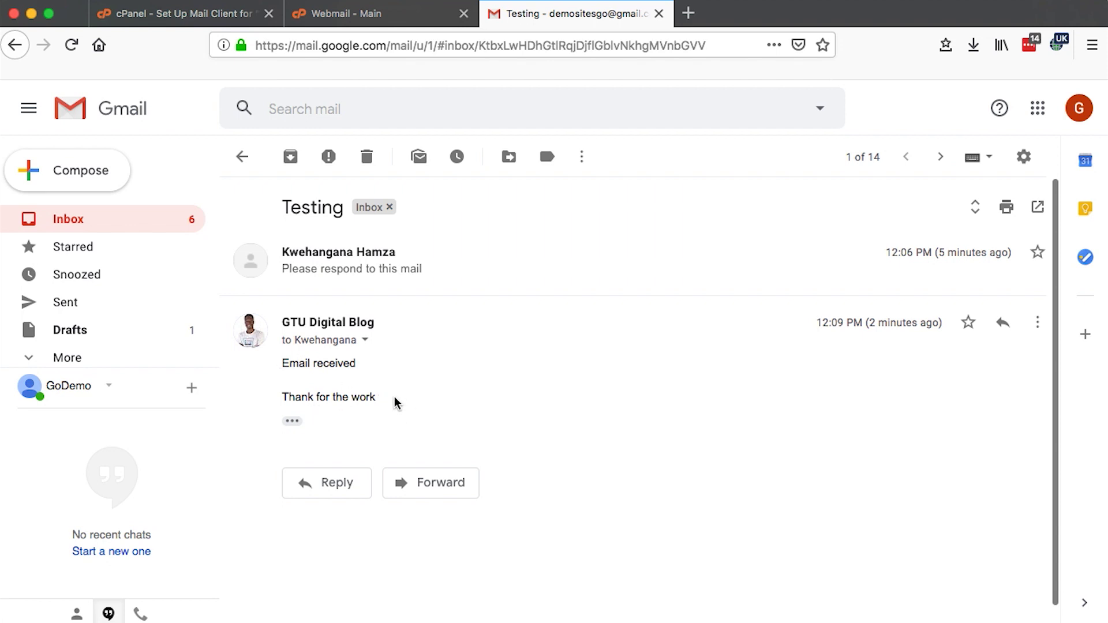
{"action": "key", "text": "u"}
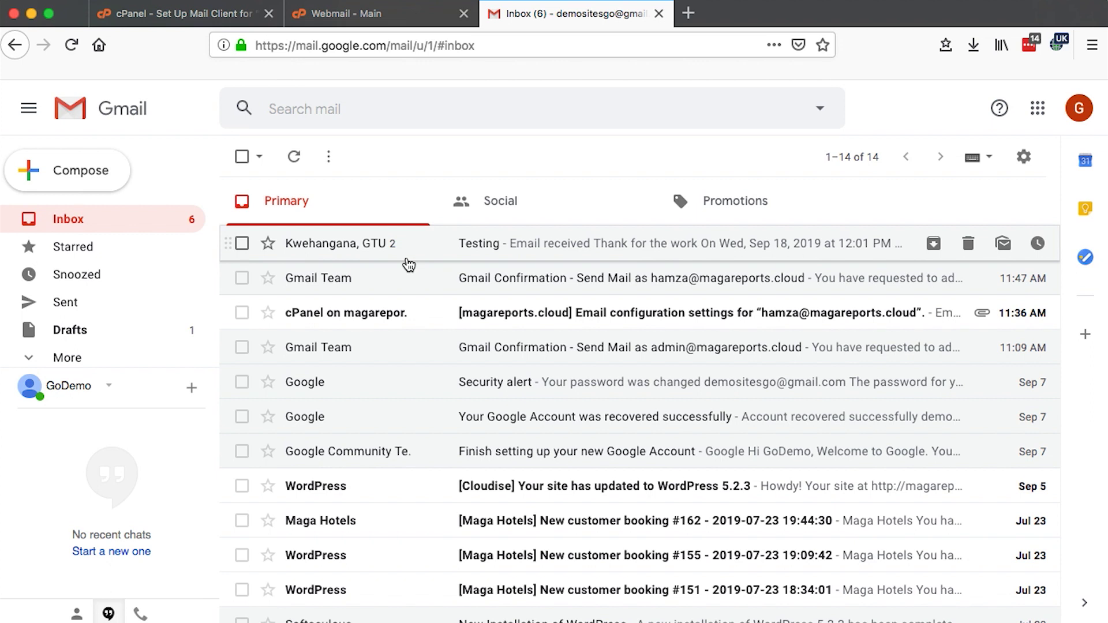
{"action": "left_click", "coordinate": [463, 14]}
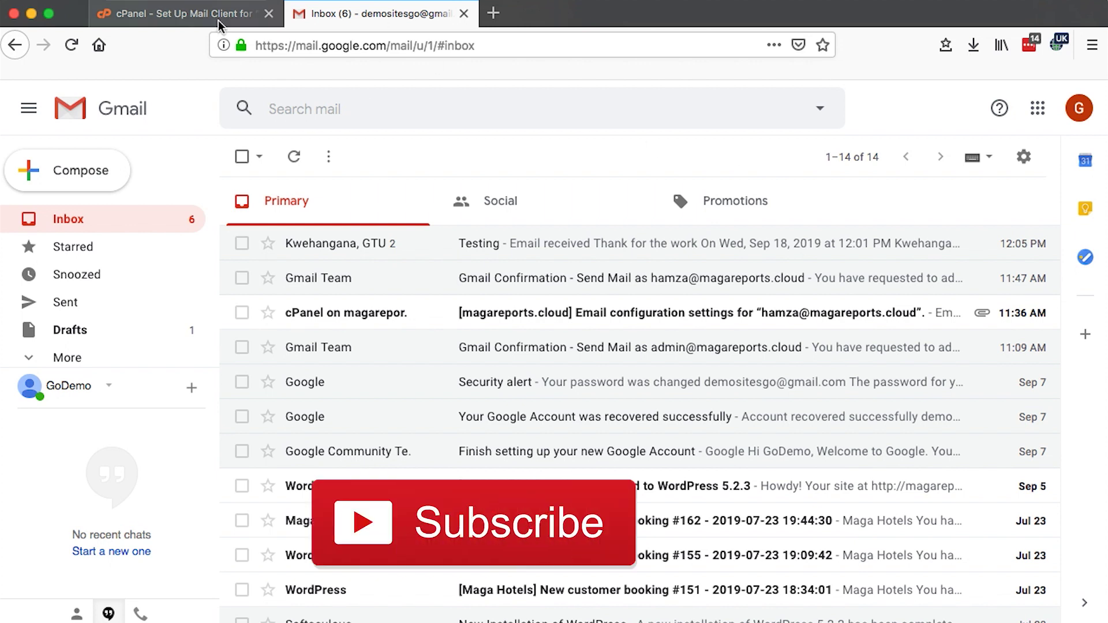
- Review cPanel's secure settings: premium68.web-hosting.com, IMAP 993, POP3 995, SMTP 465
{"action": "left_click", "coordinate": [199, 23]}
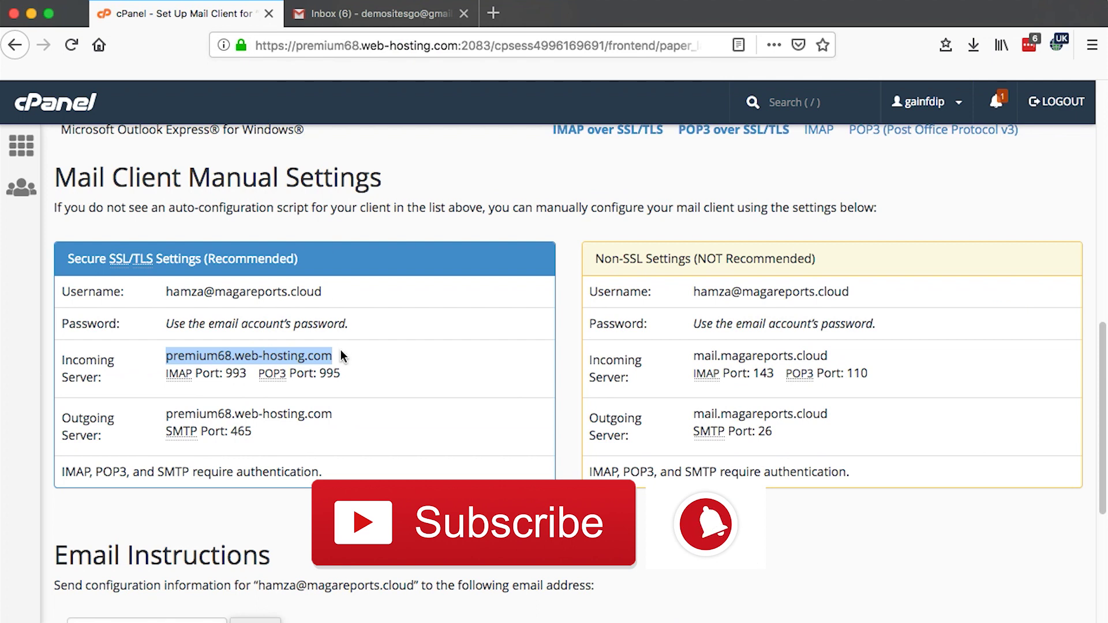
{"action": "scroll", "coordinate": [352, 358], "scroll_direction": "up", "scroll_amount": 10}
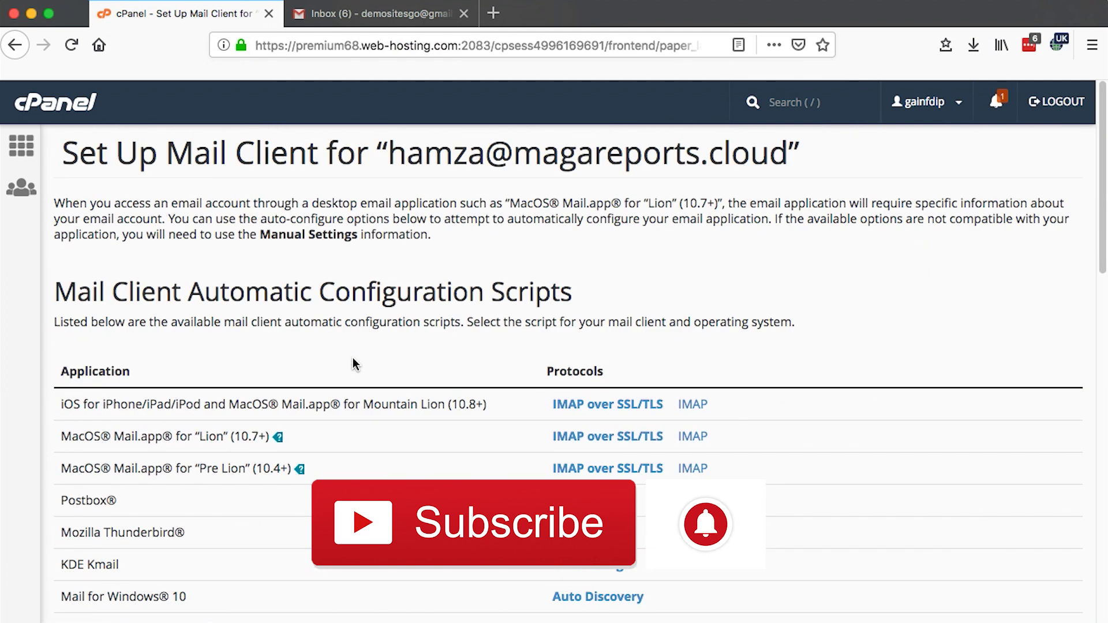
{"action": "scroll", "coordinate": [354, 363], "scroll_direction": "down", "scroll_amount": 6}
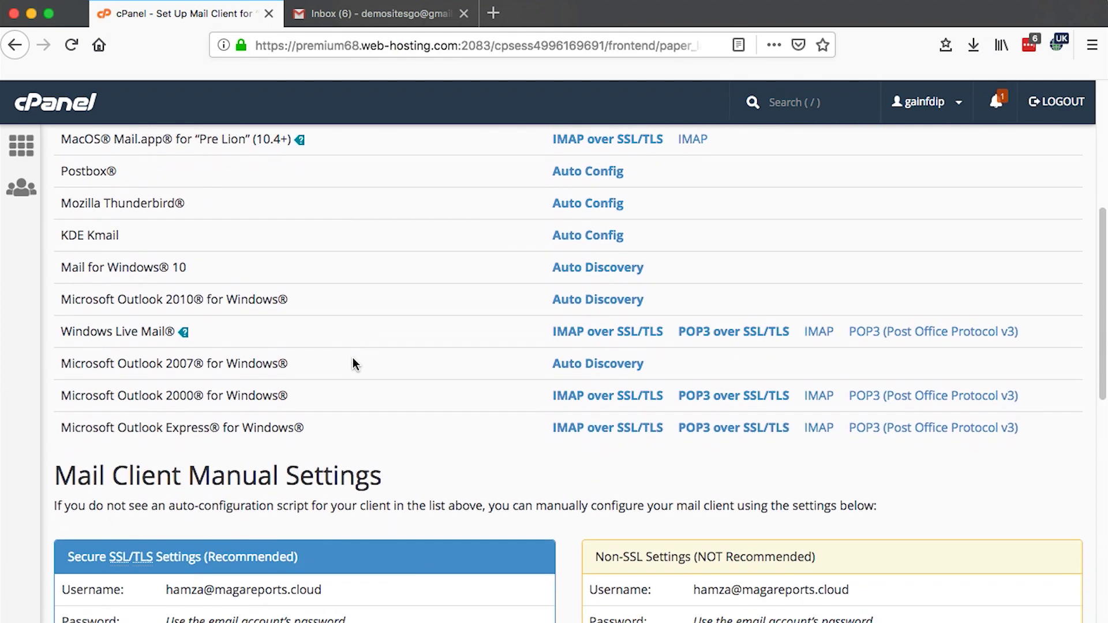
{"action": "scroll", "coordinate": [353, 363], "scroll_direction": "down", "scroll_amount": 8}
{"action": "scroll", "coordinate": [354, 358], "scroll_direction": "up", "scroll_amount": 1}
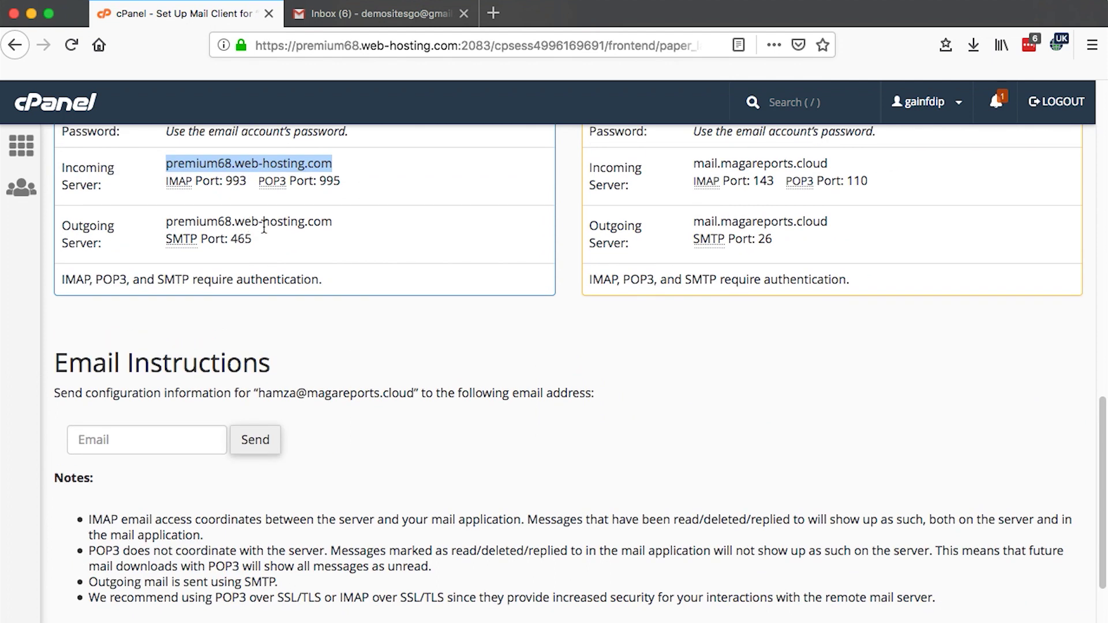
{"action": "scroll", "coordinate": [263, 227], "scroll_direction": "up", "scroll_amount": 6}
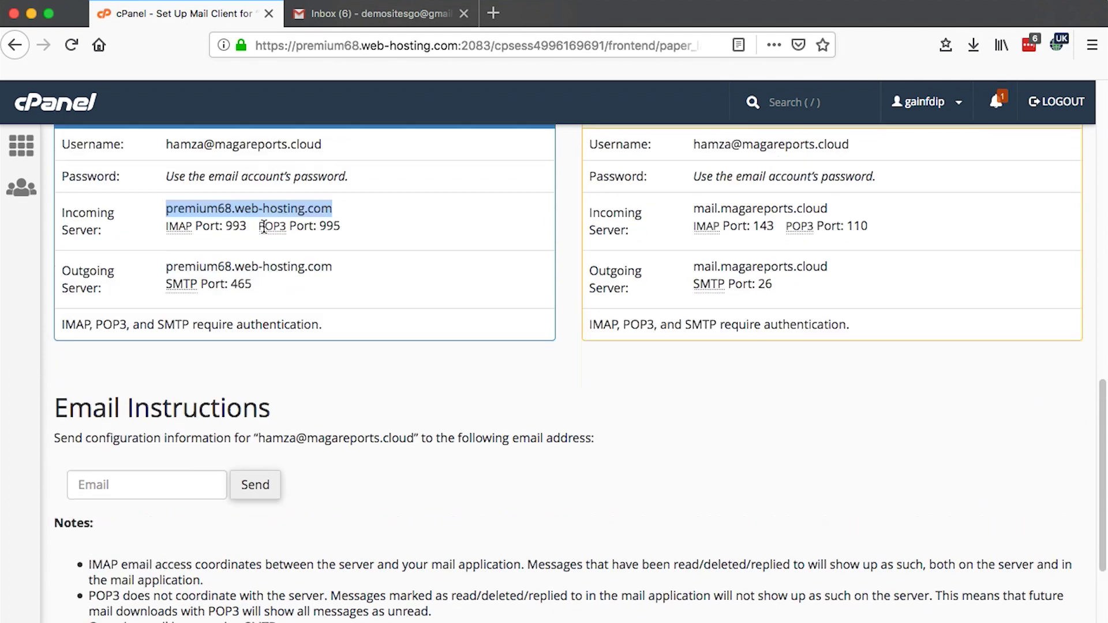